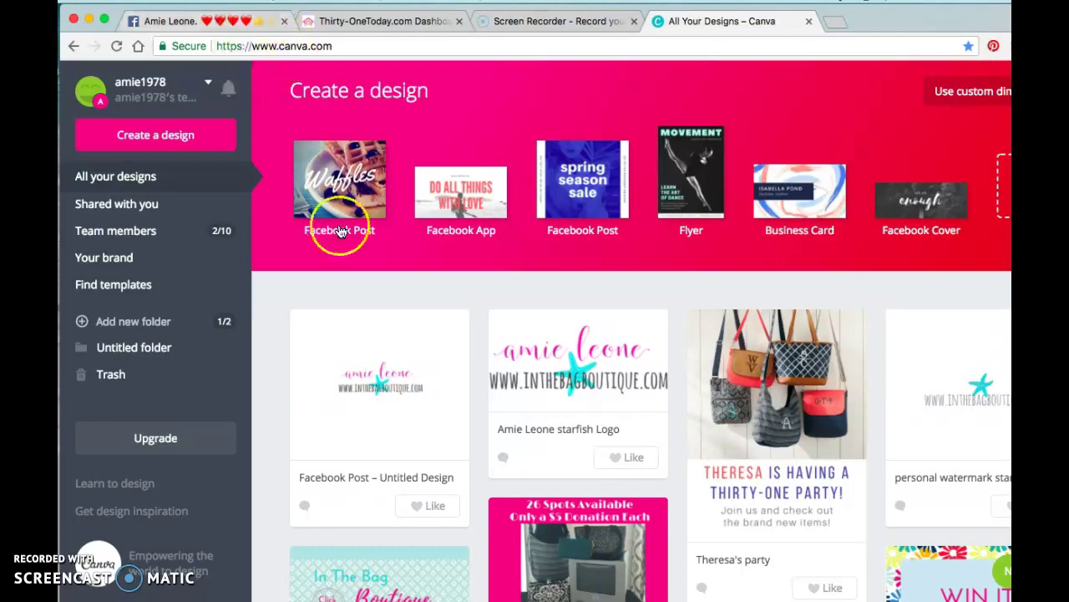
# Look over the existing designs and create a new blank Facebook Post design
pyautogui.click(532, 494)
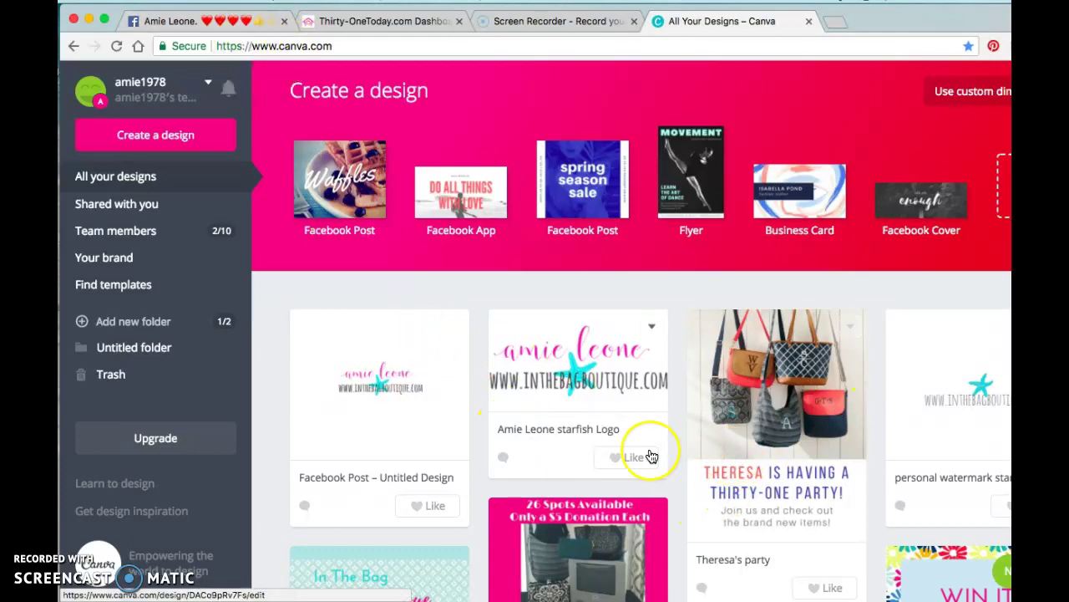
pyautogui.scroll(-3, 650, 447)
pyautogui.scroll(-10, 650, 456)
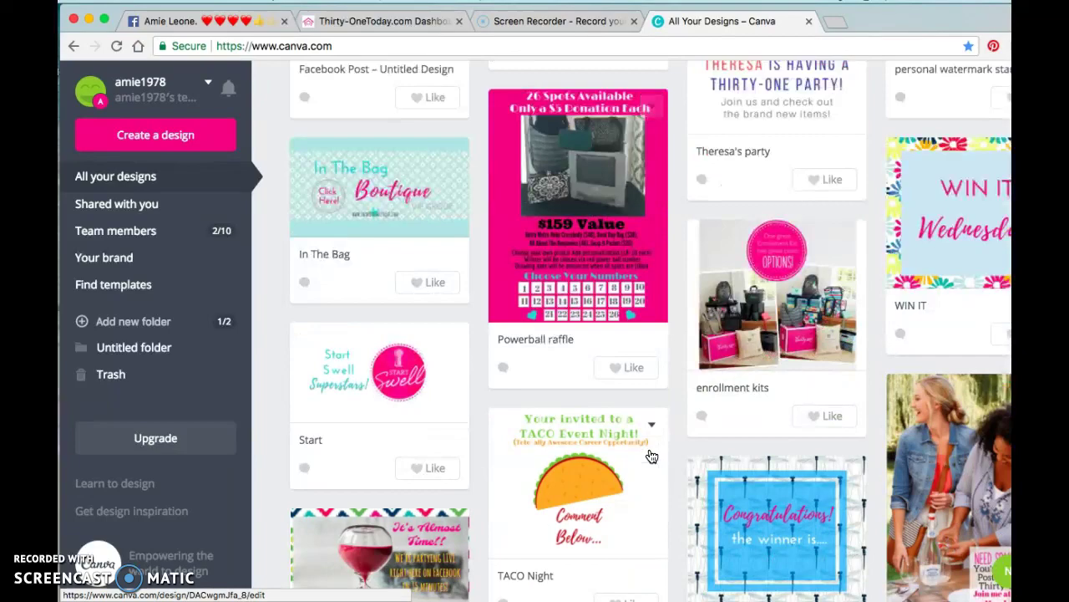
pyautogui.scroll(-9, 635, 491)
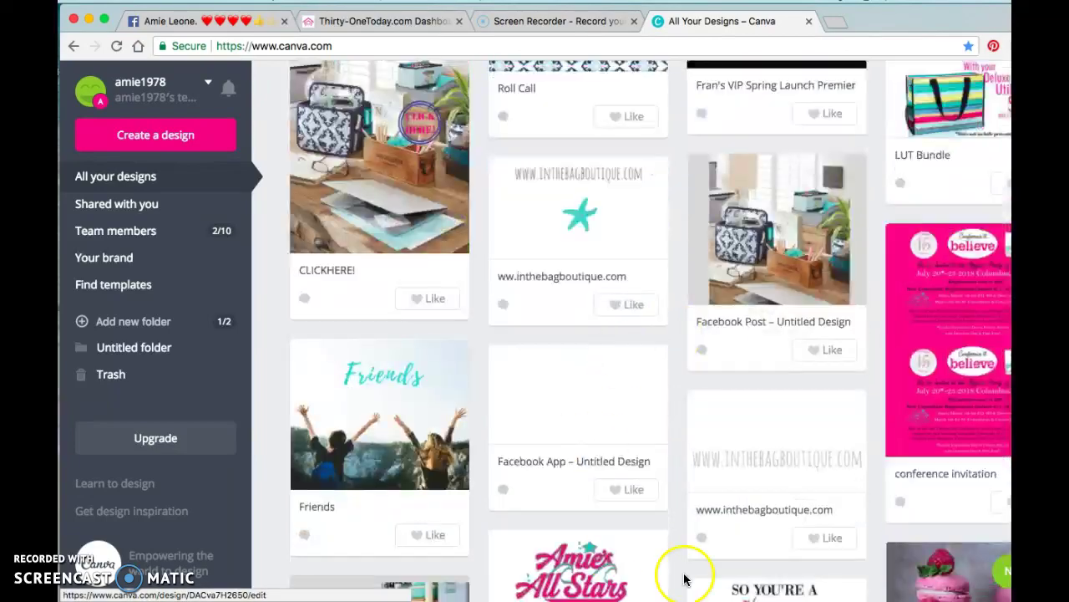
pyautogui.scroll(19, 649, 465)
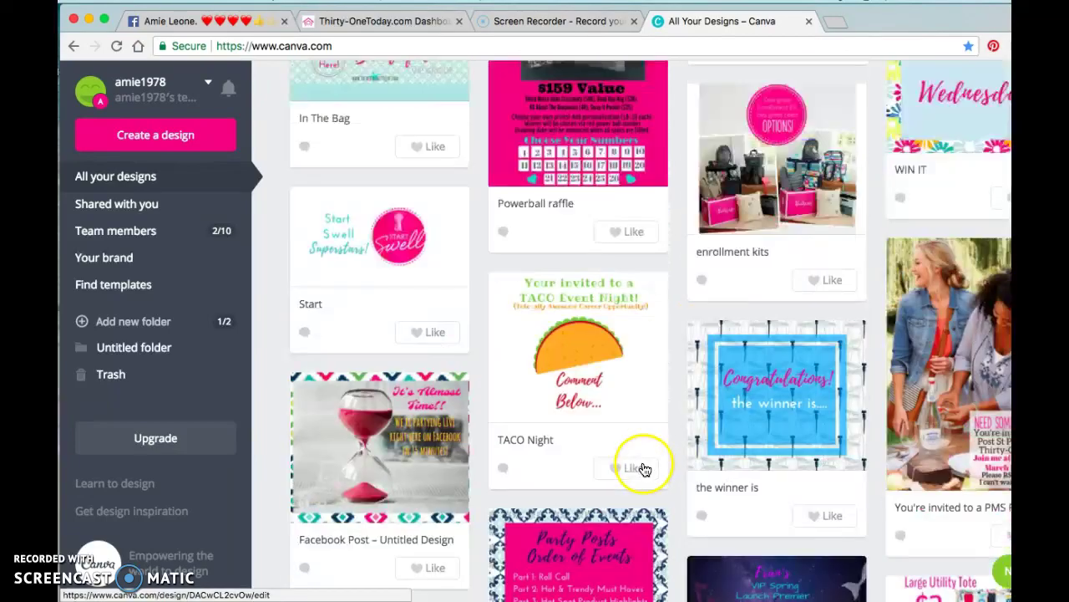
pyautogui.scroll(5, 643, 469)
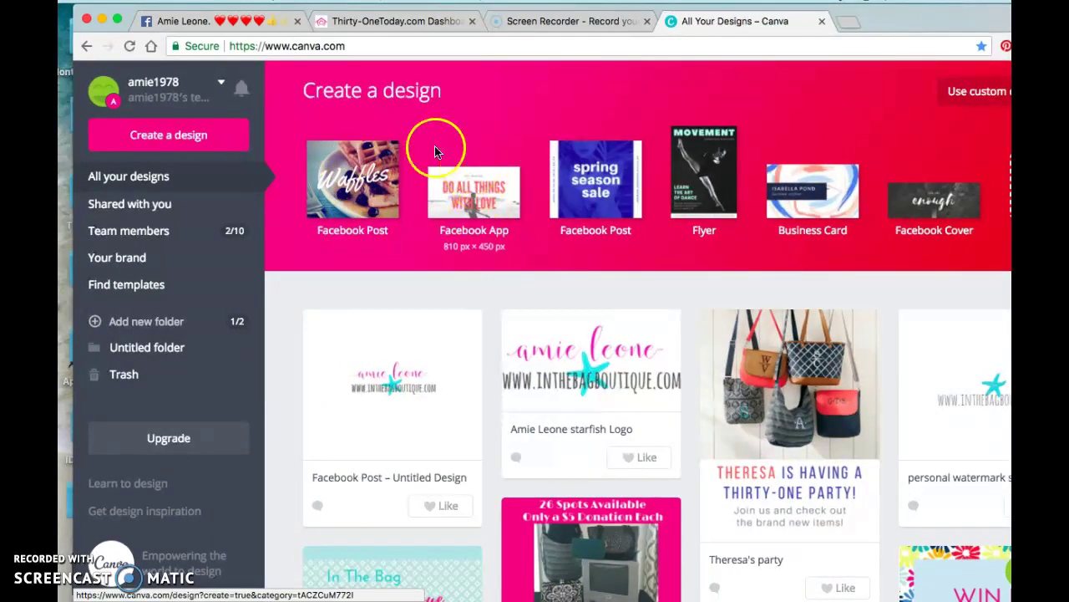
pyautogui.click(368, 185)
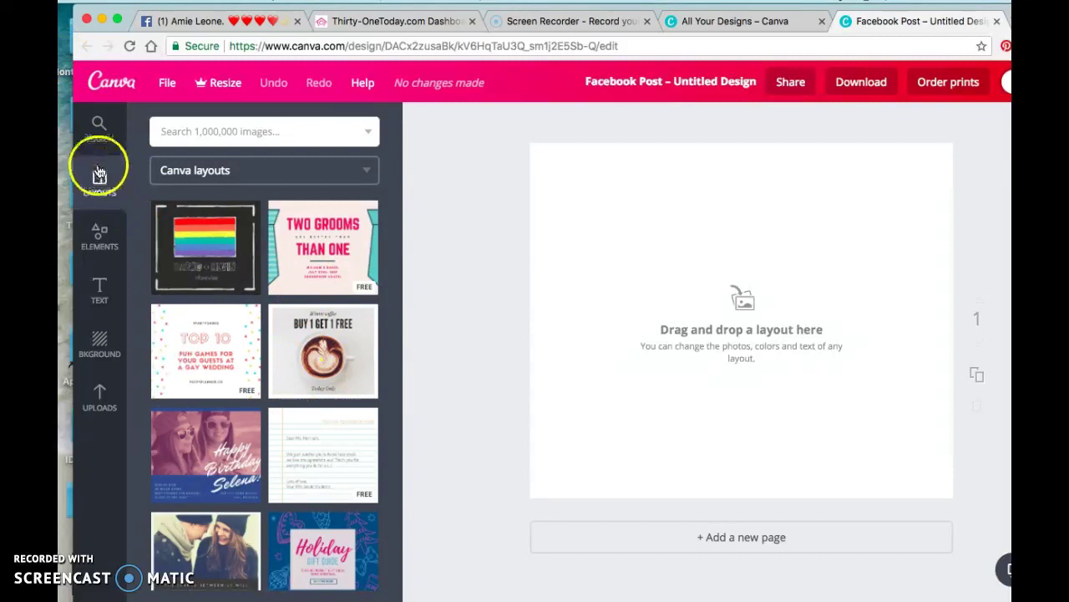
# Look through the available elements, text styles, and background colours and patterns for the post
pyautogui.click(99, 234)
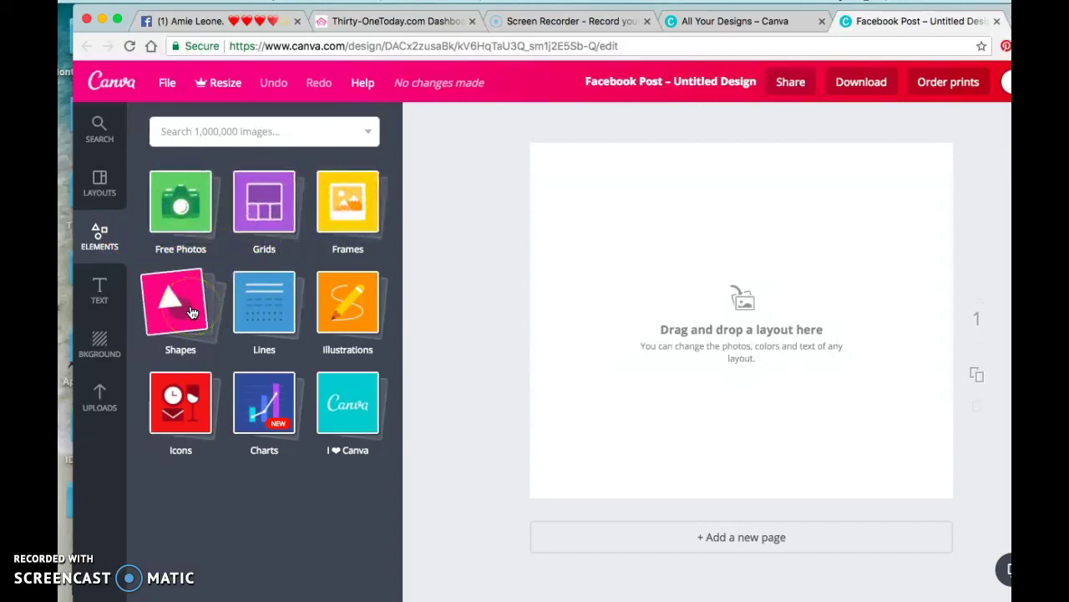
pyautogui.click(262, 322)
pyautogui.click(104, 287)
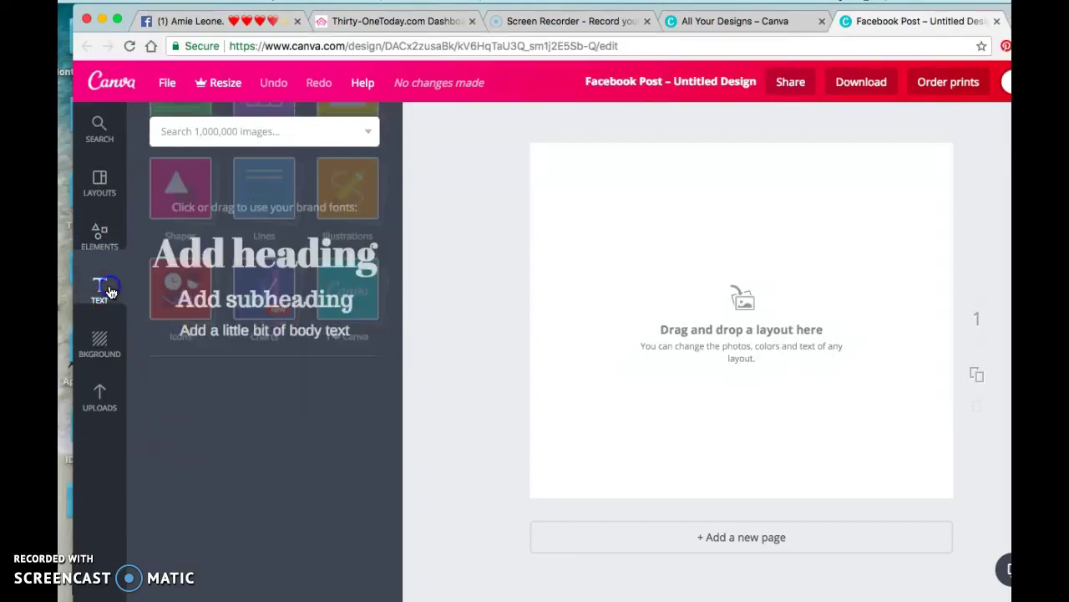
pyautogui.click(100, 343)
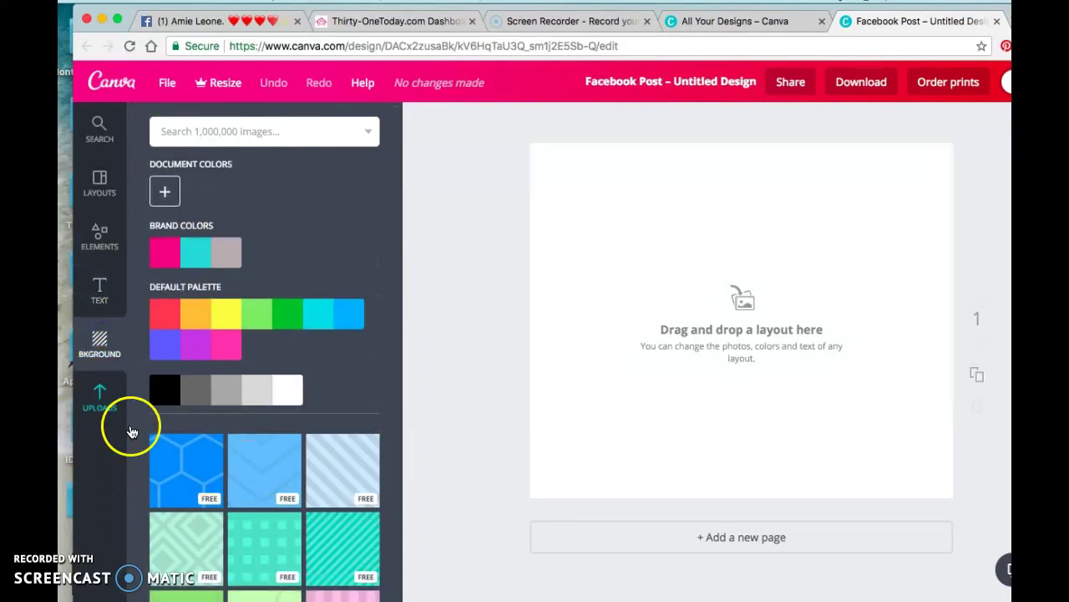
pyautogui.scroll(-5, 256, 468)
pyautogui.scroll(-5, 291, 535)
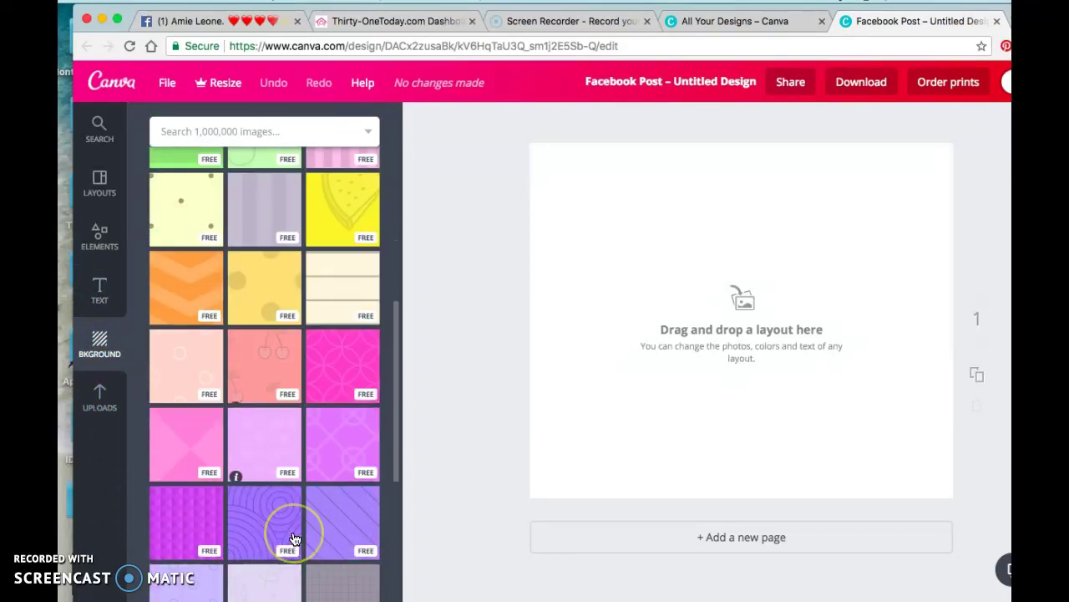
pyautogui.scroll(4, 294, 539)
pyautogui.scroll(5, 291, 535)
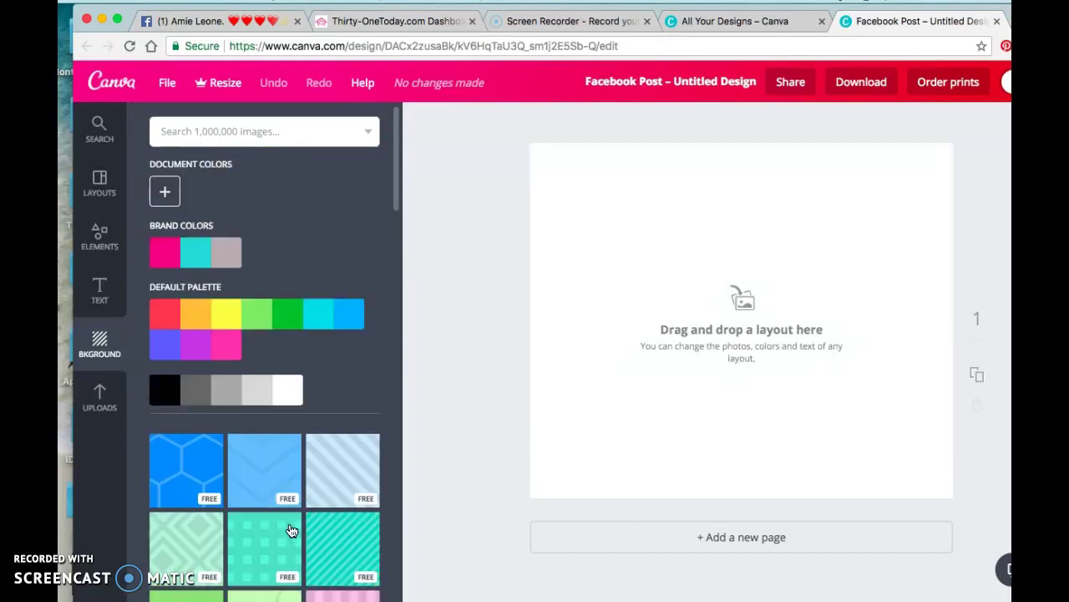
# Look through the uploaded images and find the multicolour striped pattern
pyautogui.click(100, 394)
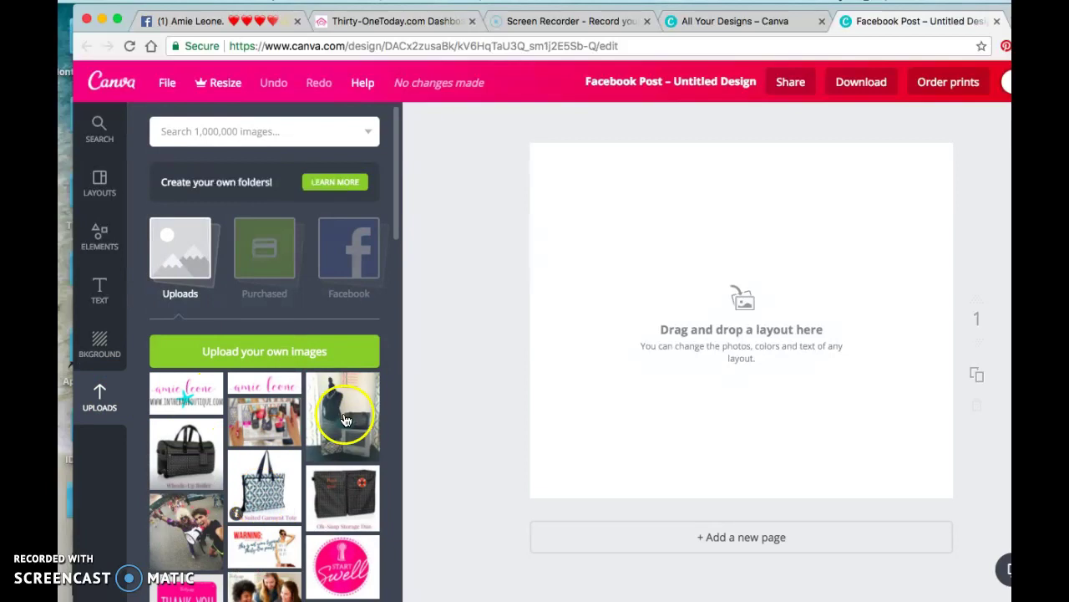
pyautogui.scroll(-10, 315, 443)
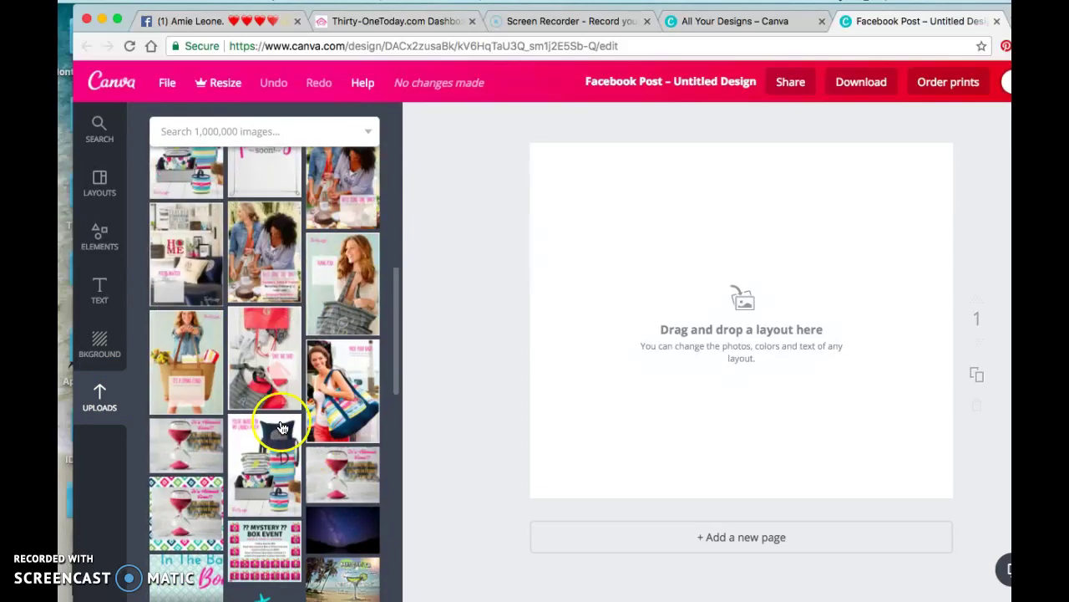
pyautogui.scroll(-10, 260, 429)
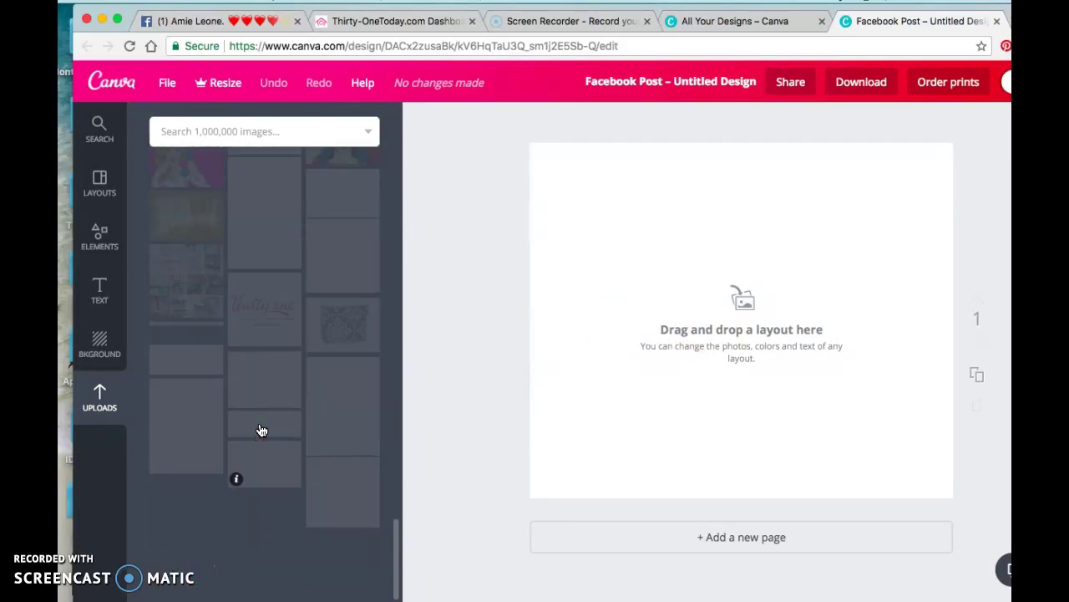
pyautogui.scroll(10, 260, 429)
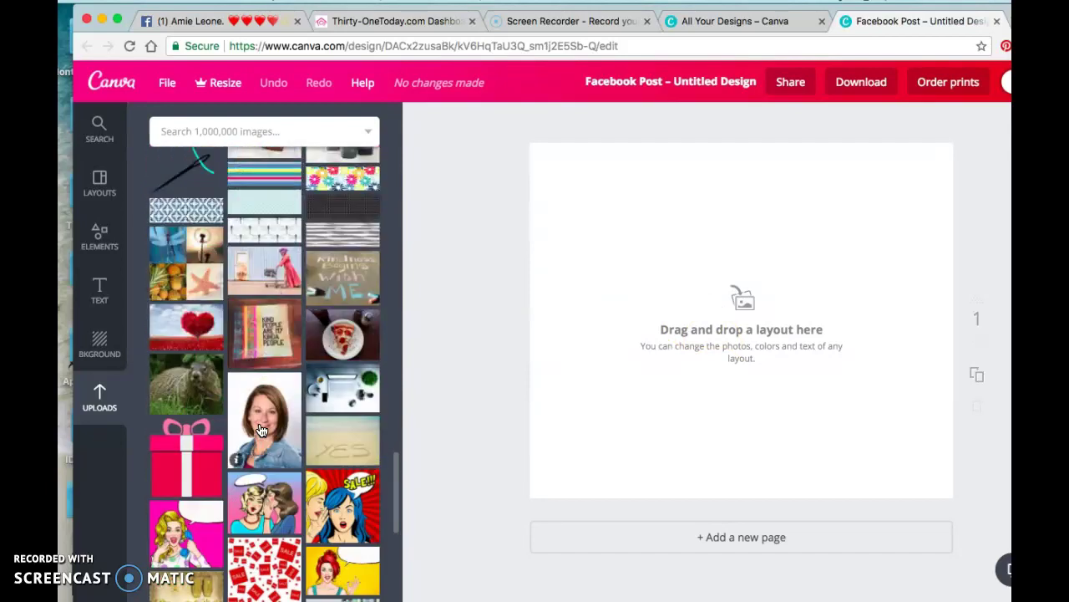
pyautogui.scroll(-1, 261, 430)
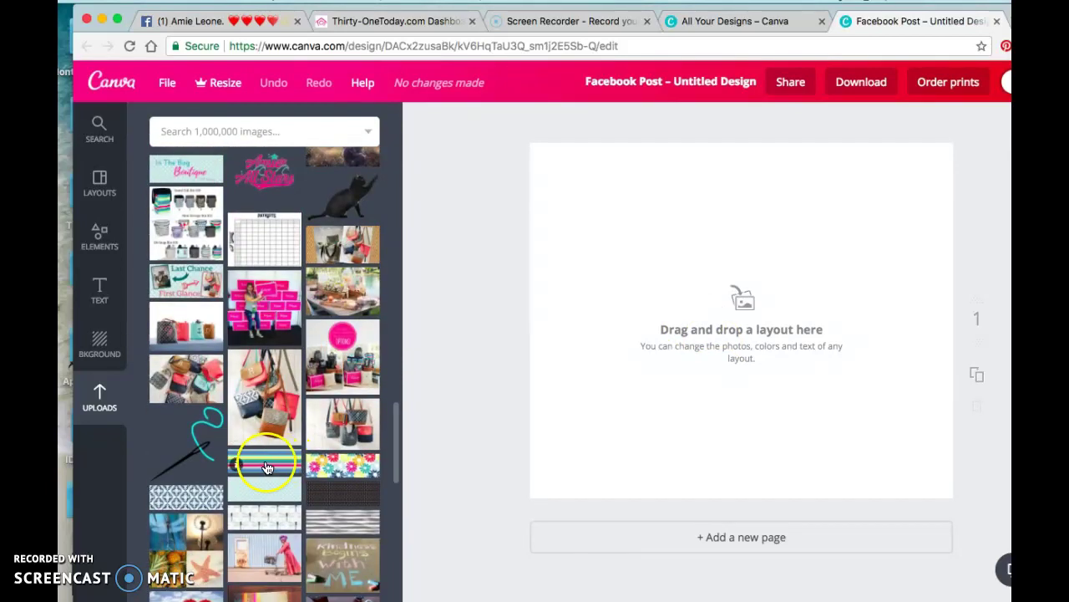
pyautogui.moveTo(274, 466)
pyautogui.mouseDown()
pyautogui.moveTo(616, 320)
pyautogui.moveTo(804, 259)
pyautogui.moveTo(594, 316)
pyautogui.moveTo(255, 467)
pyautogui.mouseUp()
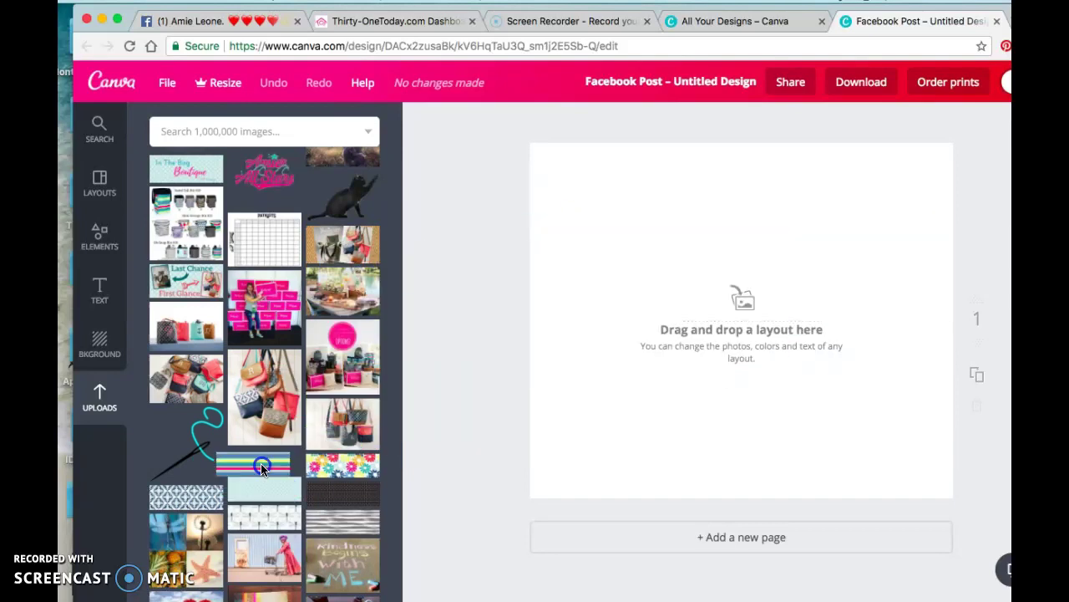
# Switch to the Thirty-One Today site and open its Spring/Summer Marketing Material page
pyautogui.click(378, 22)
pyautogui.scroll(-8, 433, 416)
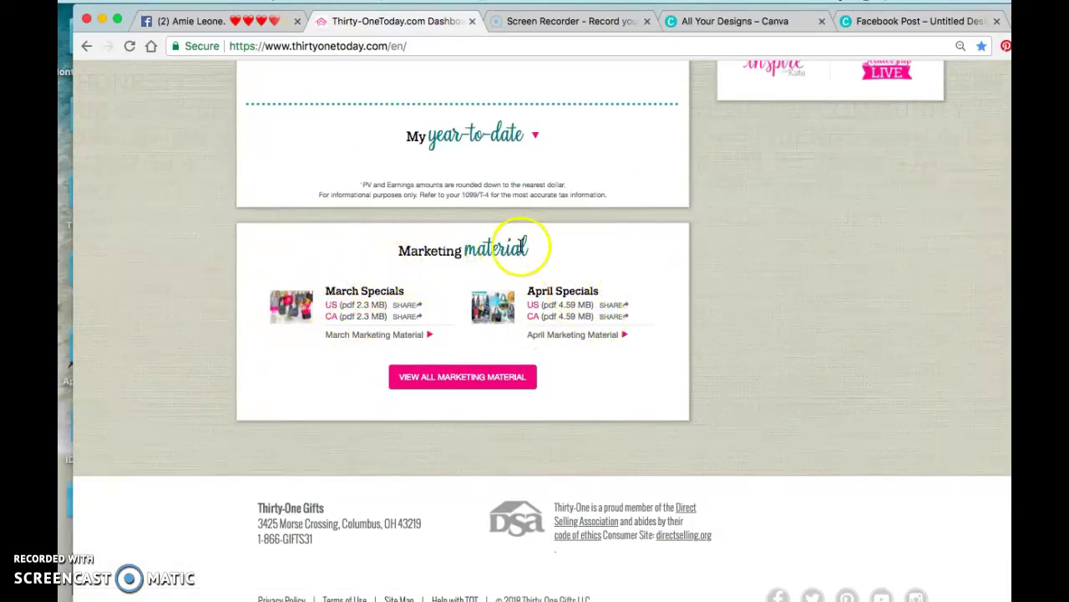
pyautogui.click(457, 381)
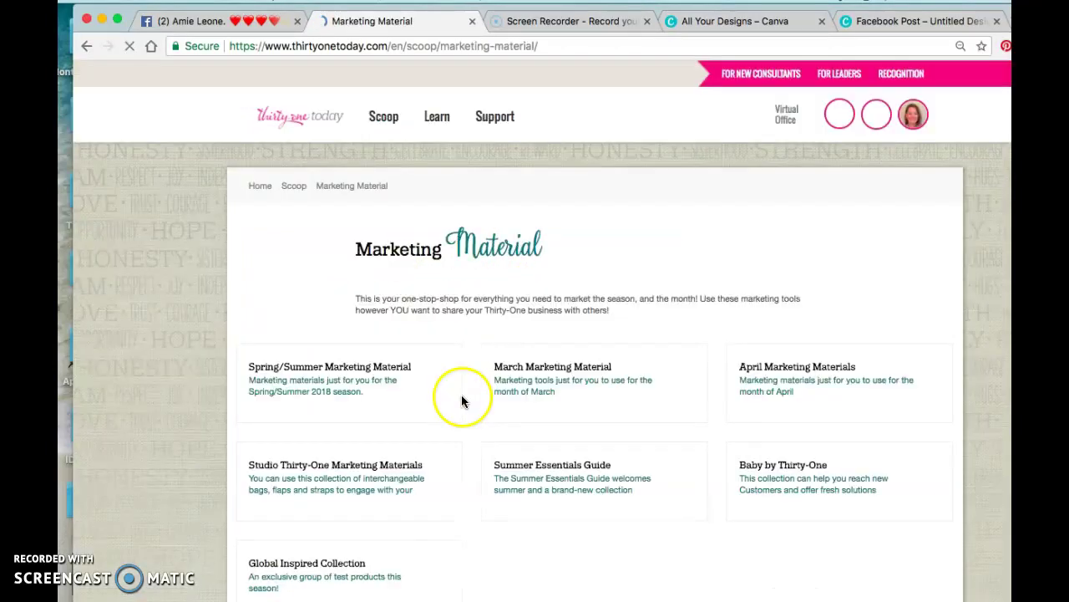
pyautogui.scroll(-2, 464, 385)
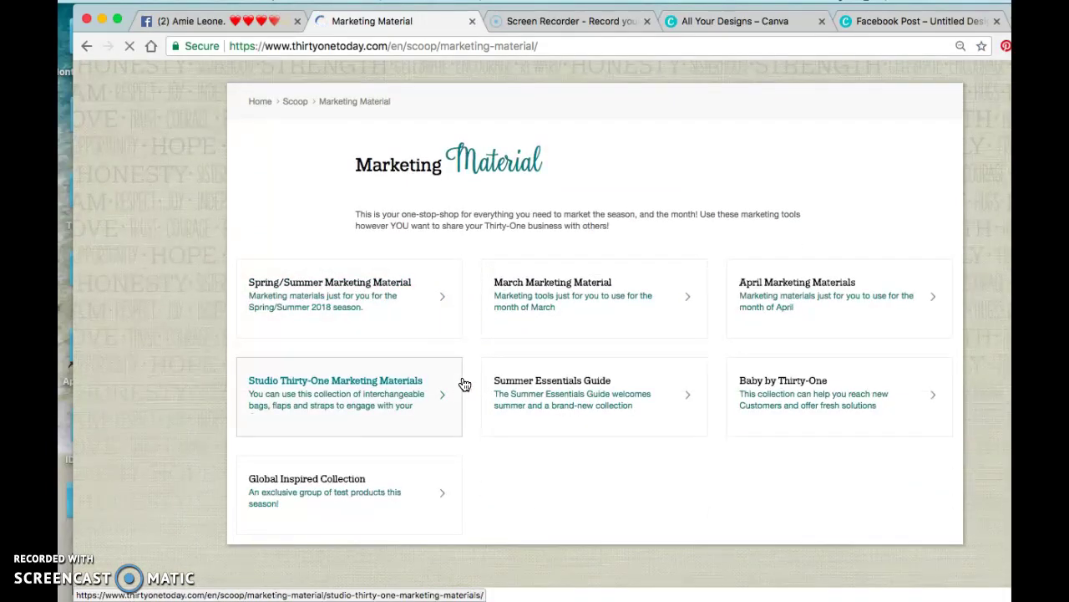
pyautogui.click(346, 285)
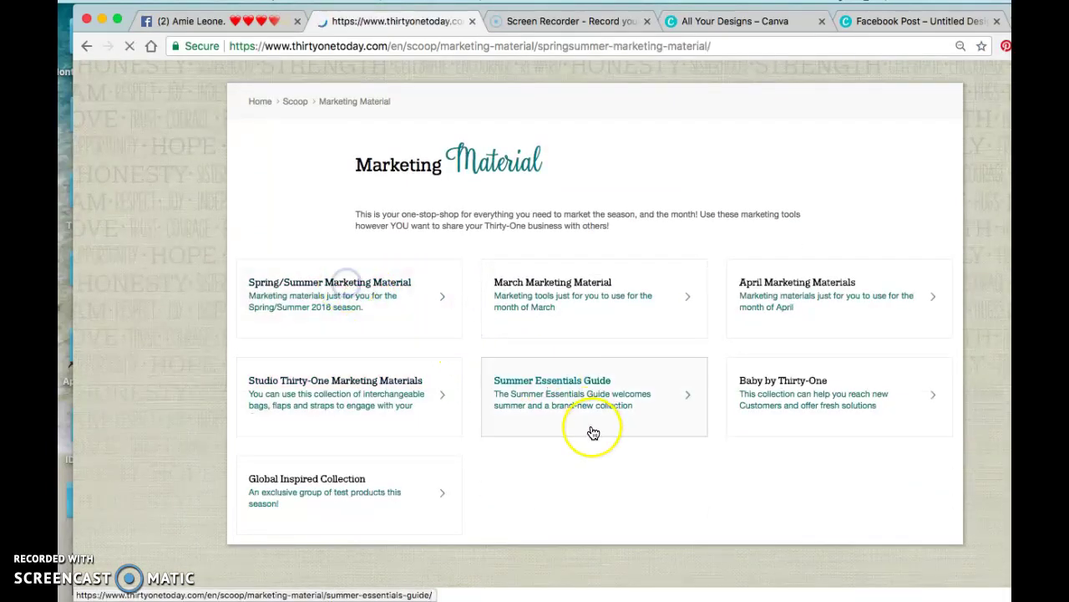
# Examine the Spring/Summer marketing resources from the catalogs down to the graphics and social media files
pyautogui.scroll(-5, 592, 430)
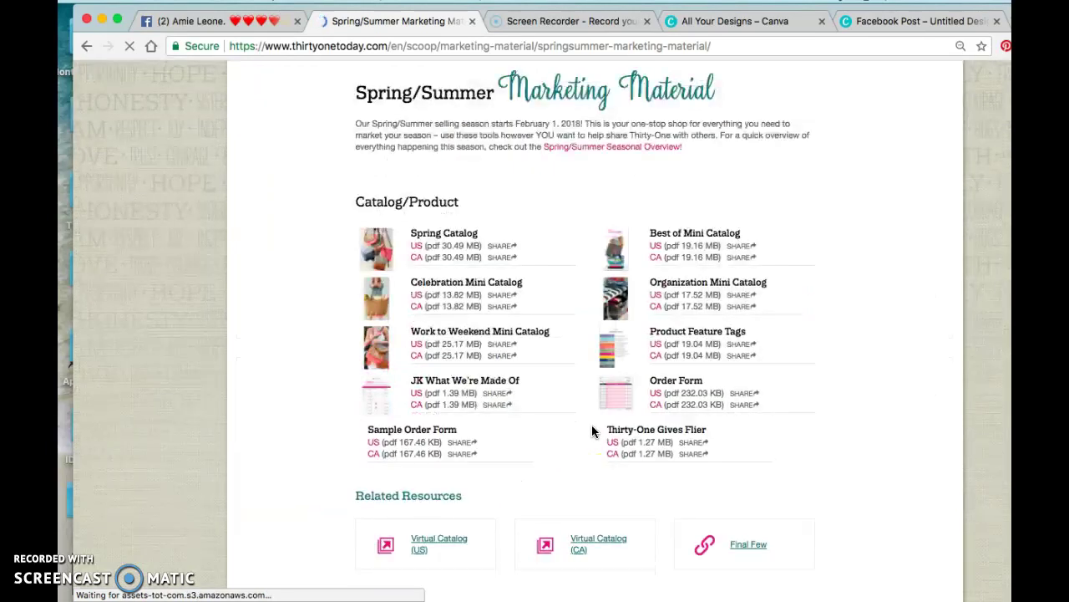
pyautogui.scroll(-1, 591, 430)
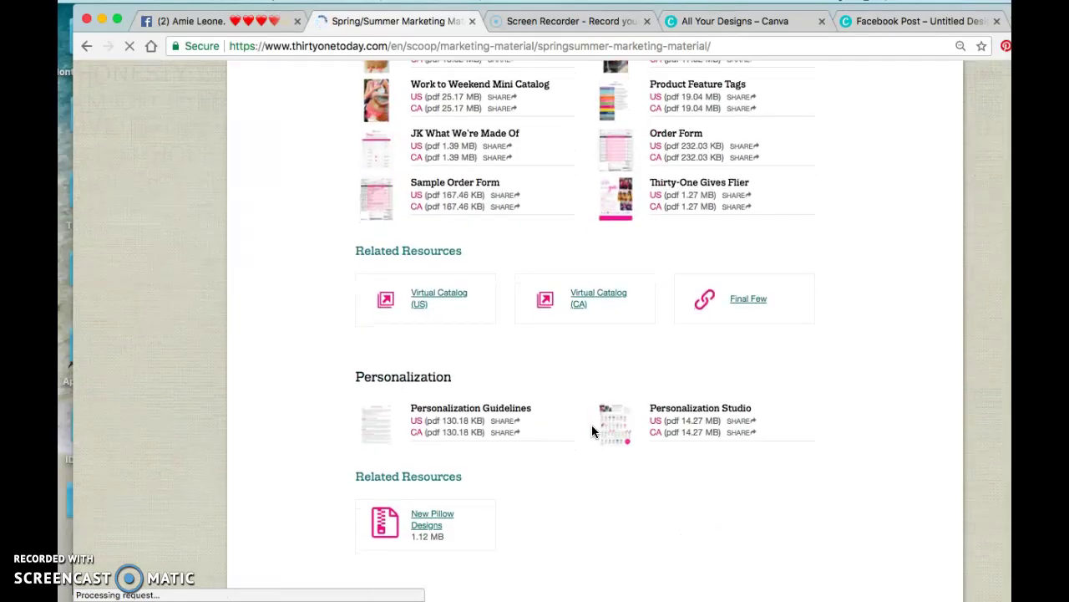
pyautogui.scroll(-1, 592, 431)
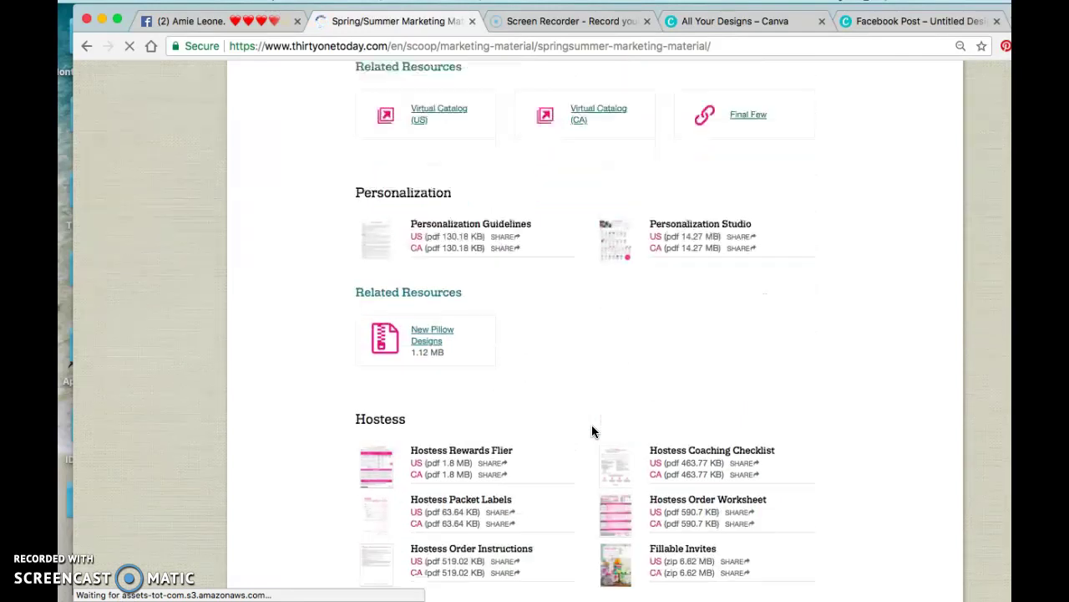
pyautogui.scroll(-2, 592, 431)
pyautogui.scroll(-5, 592, 432)
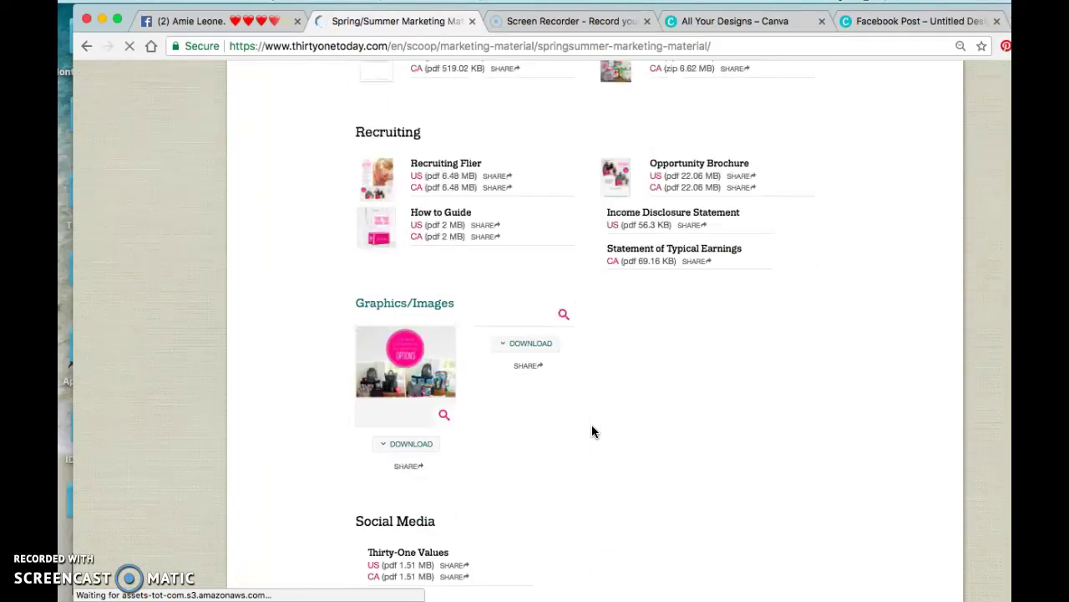
pyautogui.scroll(-1, 591, 432)
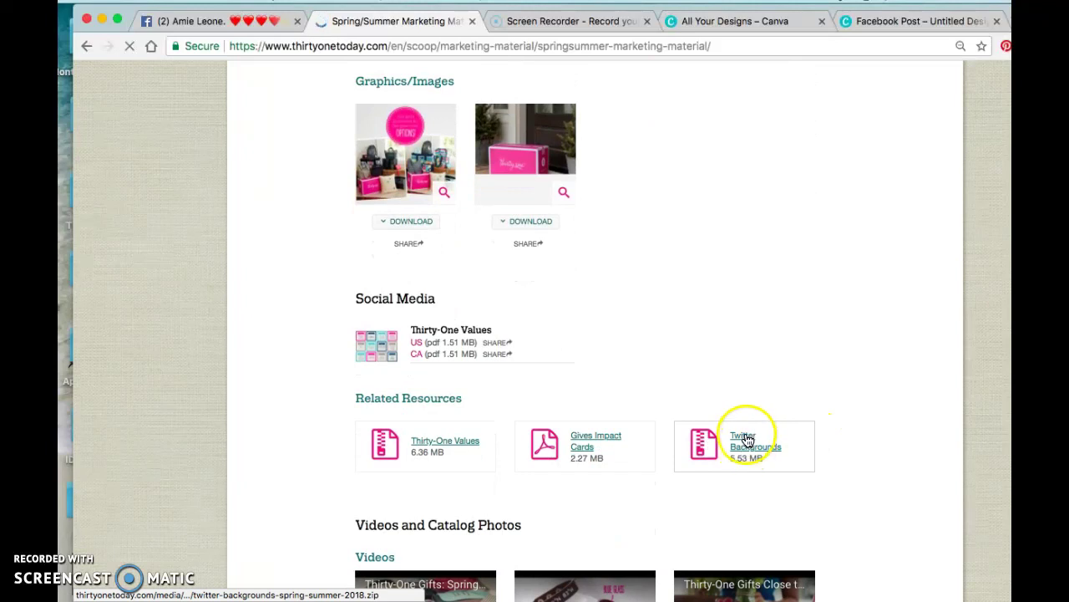
# Check the uploaded images in Canva, and review the marketing material page on Thirty-One Today again for usable graphics
pyautogui.click(932, 23)
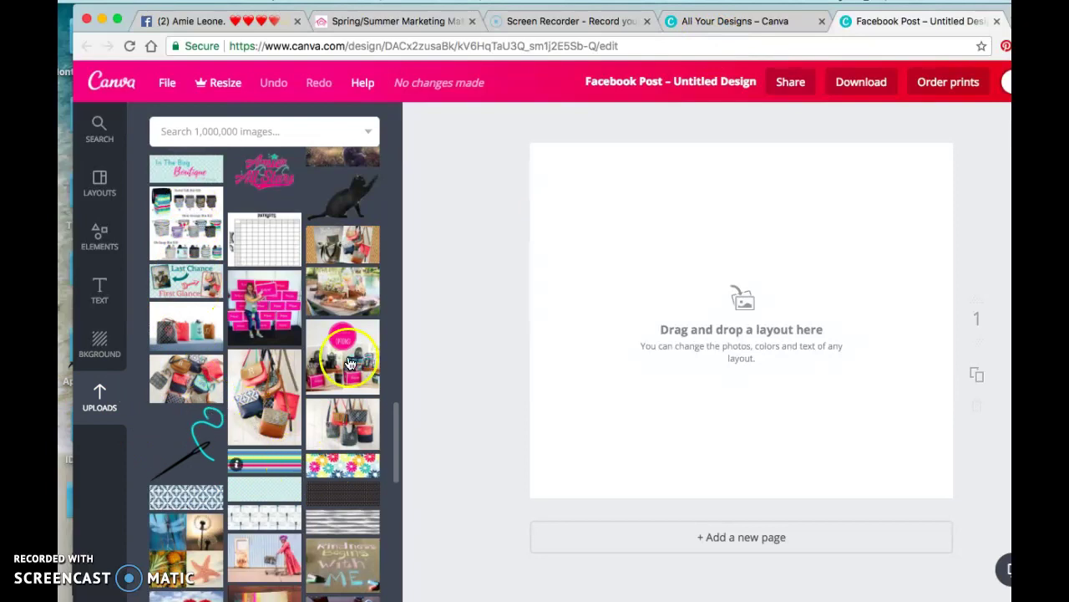
pyautogui.click(418, 23)
pyautogui.scroll(10, 594, 370)
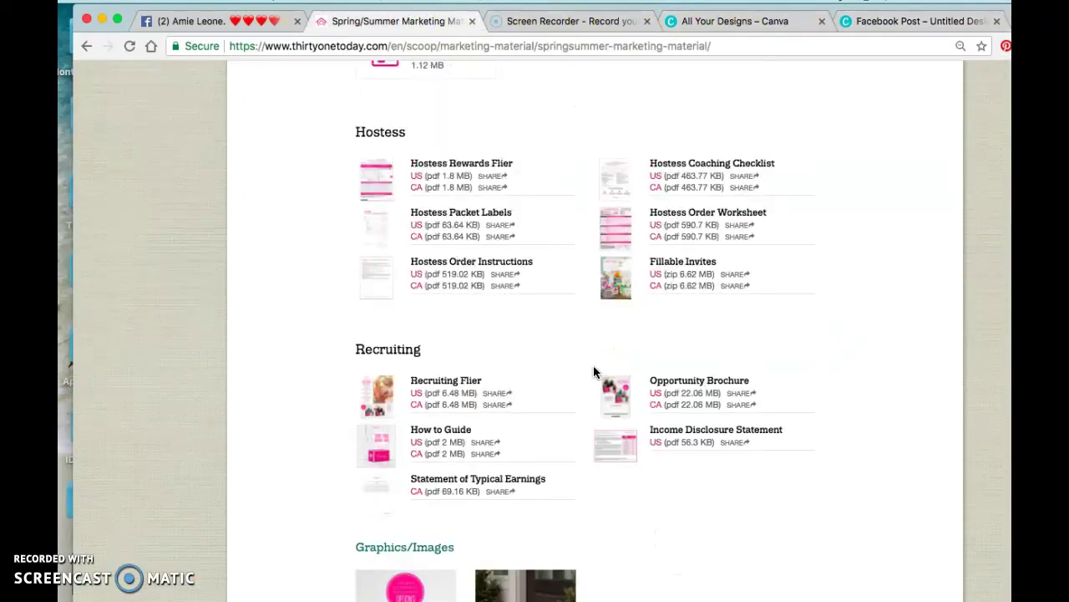
pyautogui.scroll(10, 594, 370)
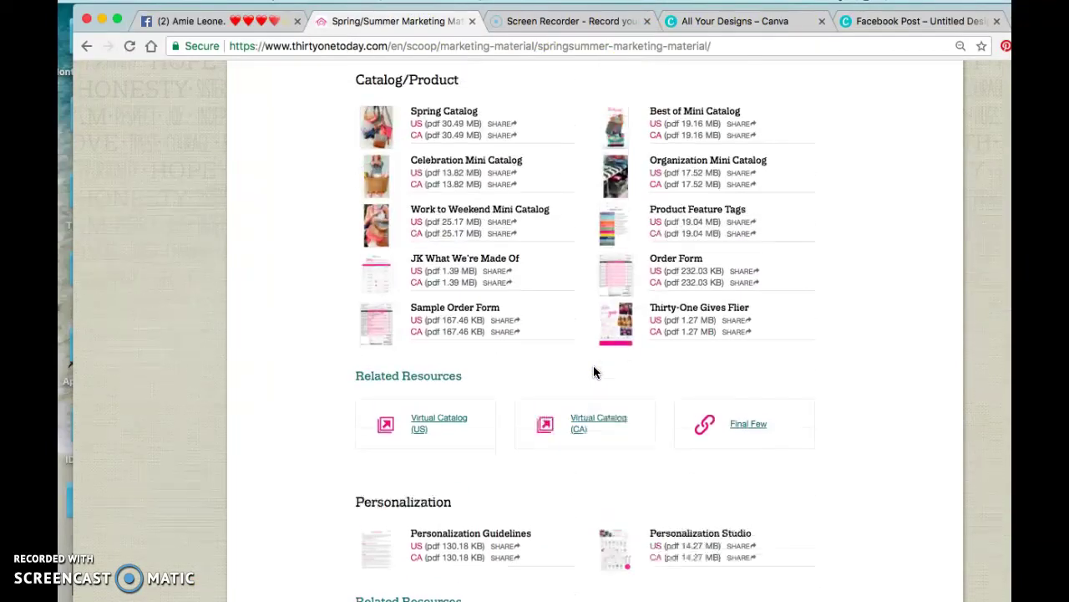
pyautogui.scroll(3, 594, 371)
pyautogui.scroll(-15, 594, 371)
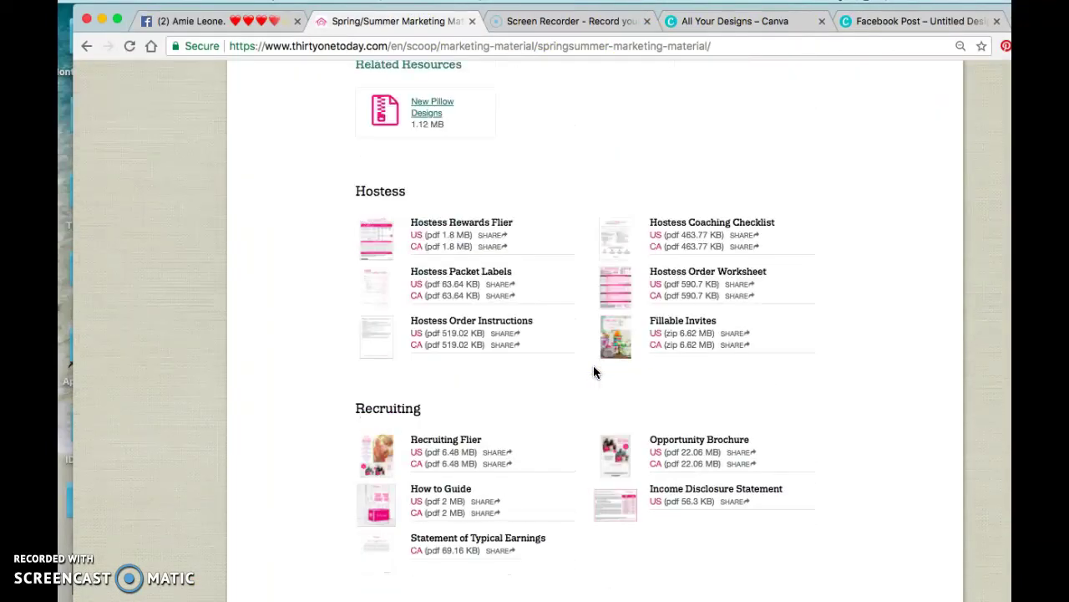
pyautogui.scroll(-15, 594, 371)
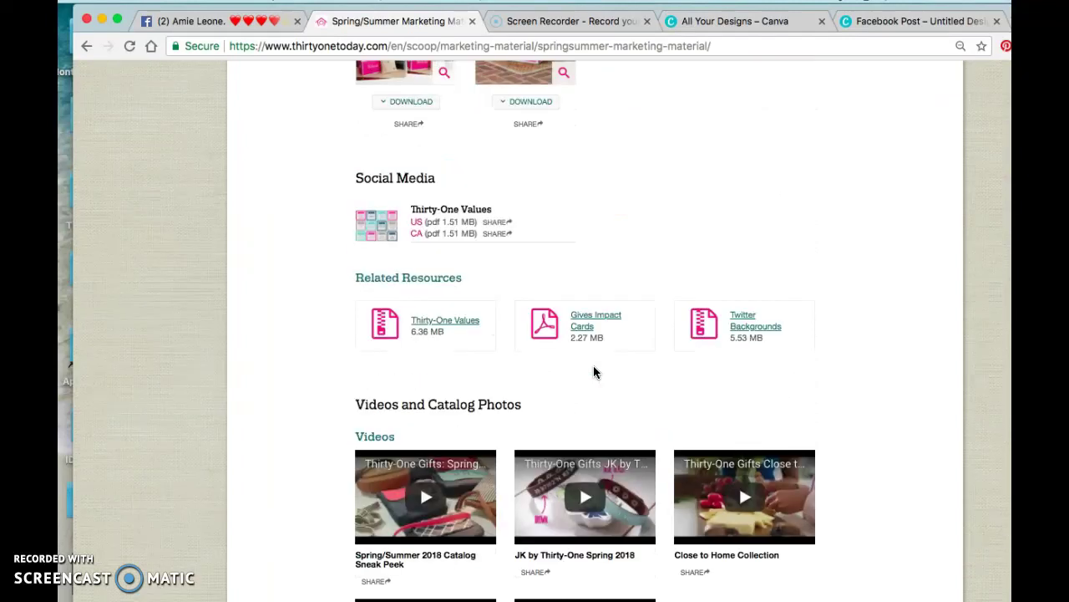
pyautogui.scroll(3, 594, 371)
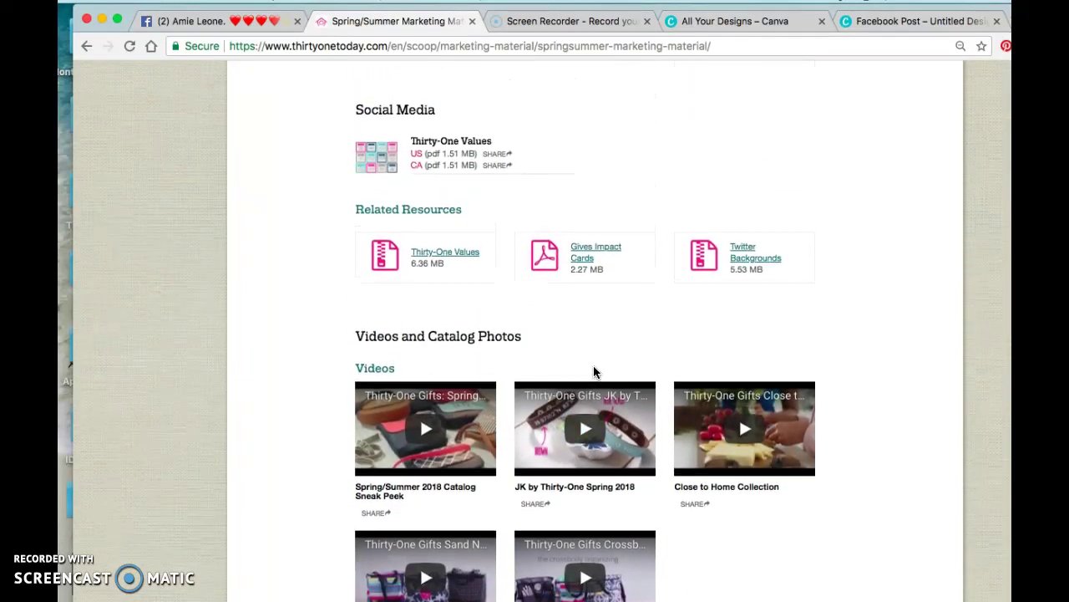
pyautogui.scroll(3, 594, 371)
pyautogui.scroll(8, 596, 373)
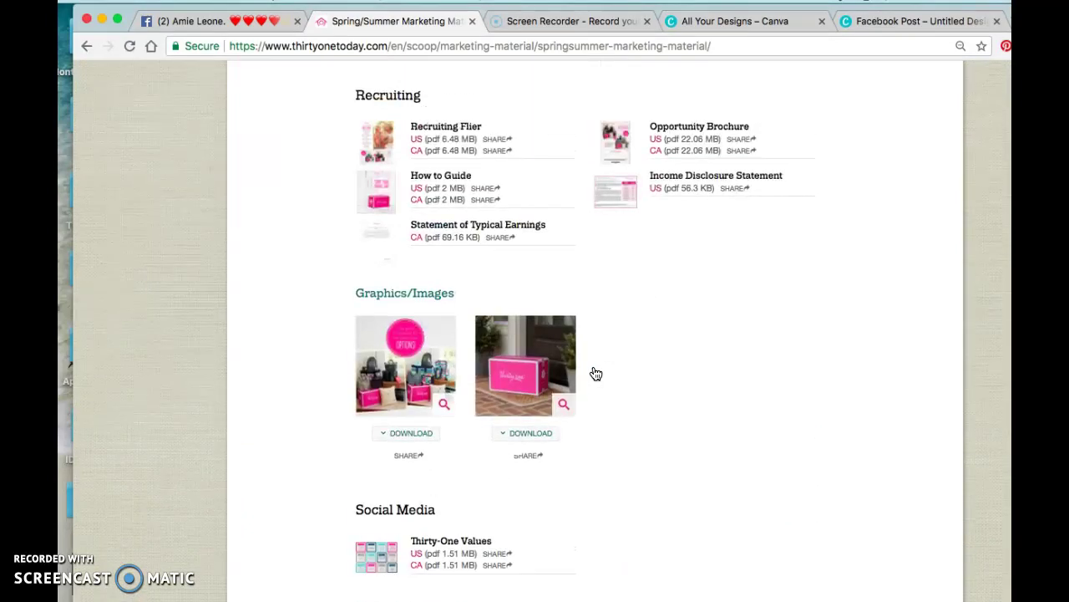
pyautogui.scroll(5, 594, 371)
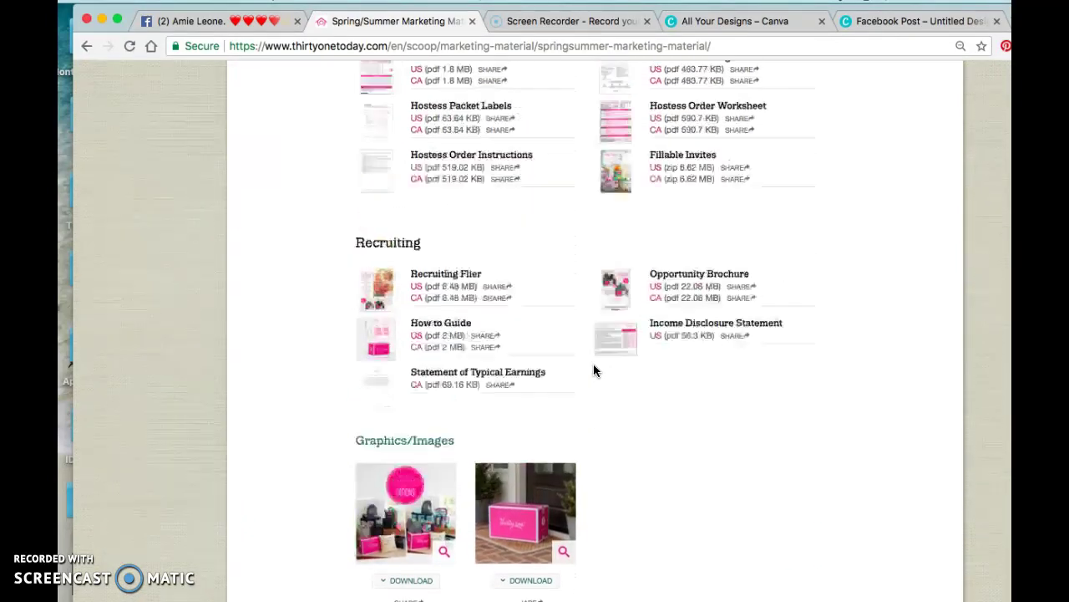
pyautogui.scroll(5, 594, 370)
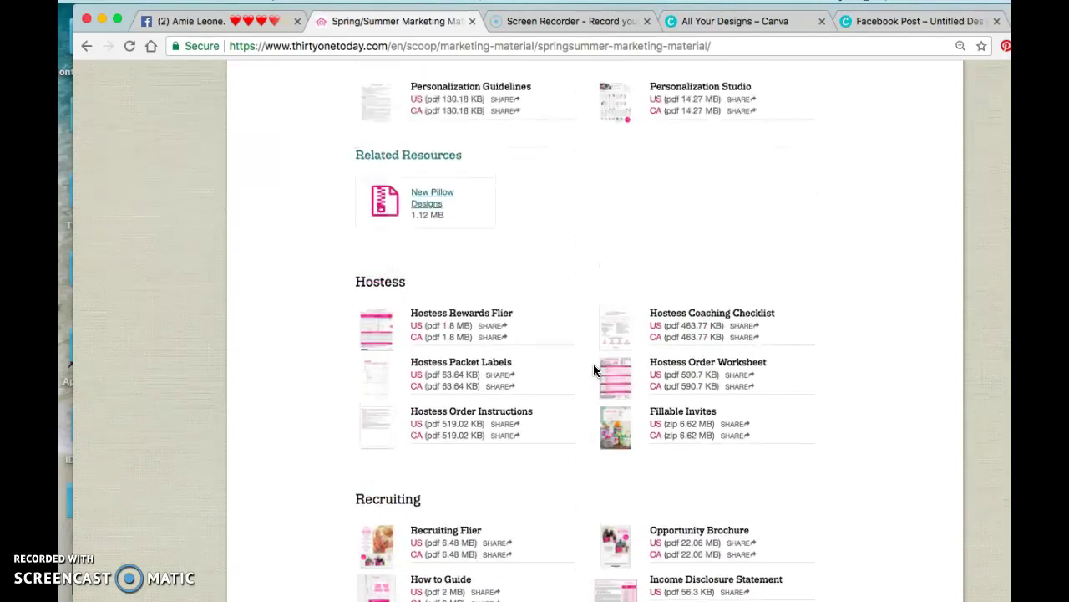
# Review the Spring/Summer Marketing Material page from the catalog section down to the photo galleries and downloads under Related Resources
pyautogui.scroll(7, 594, 368)
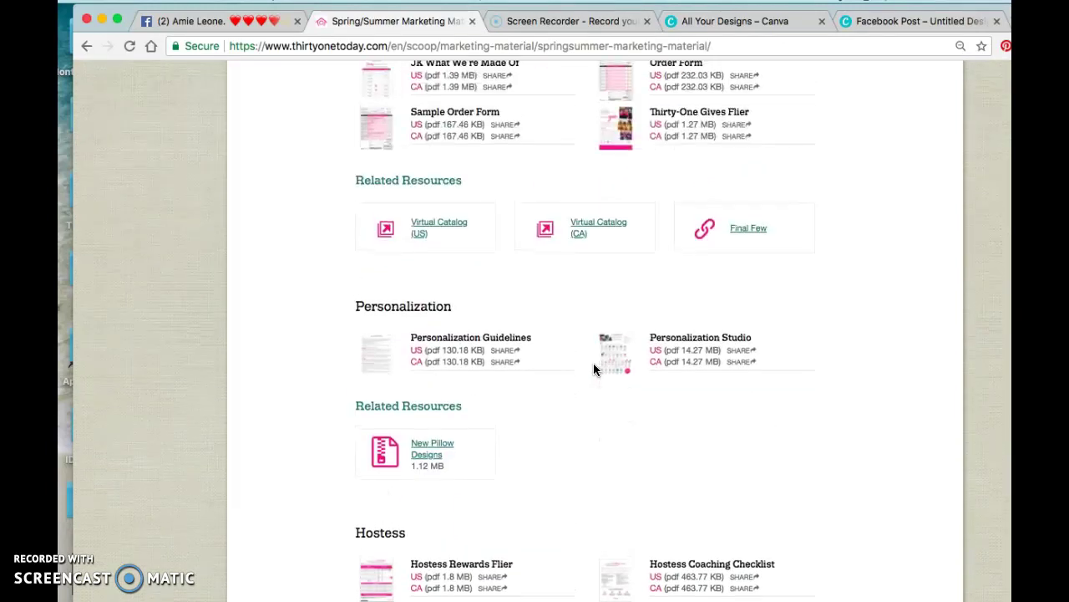
pyautogui.scroll(4, 594, 369)
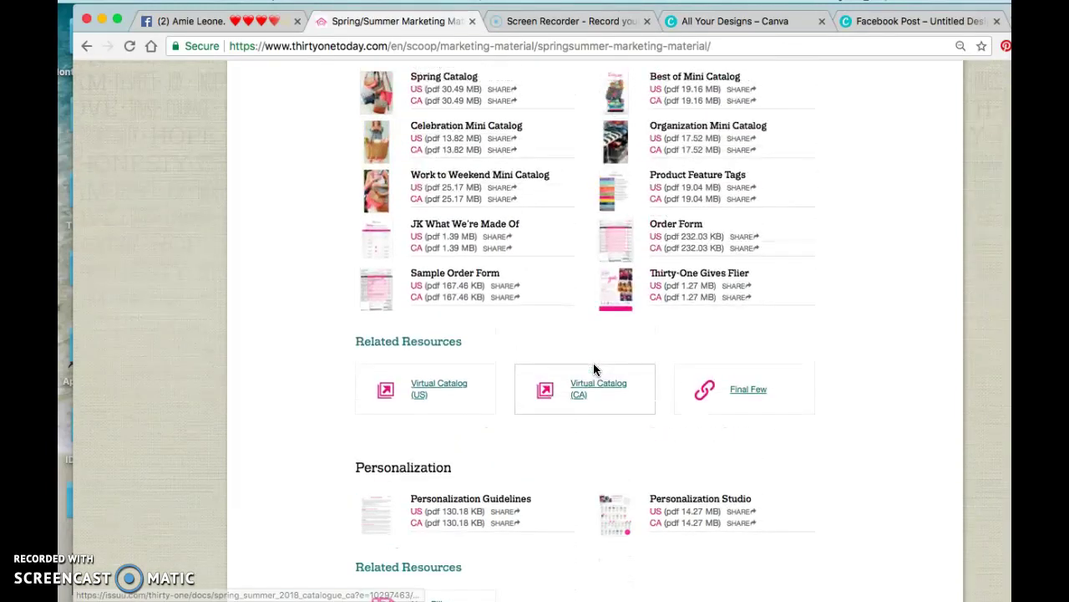
pyautogui.scroll(1, 594, 369)
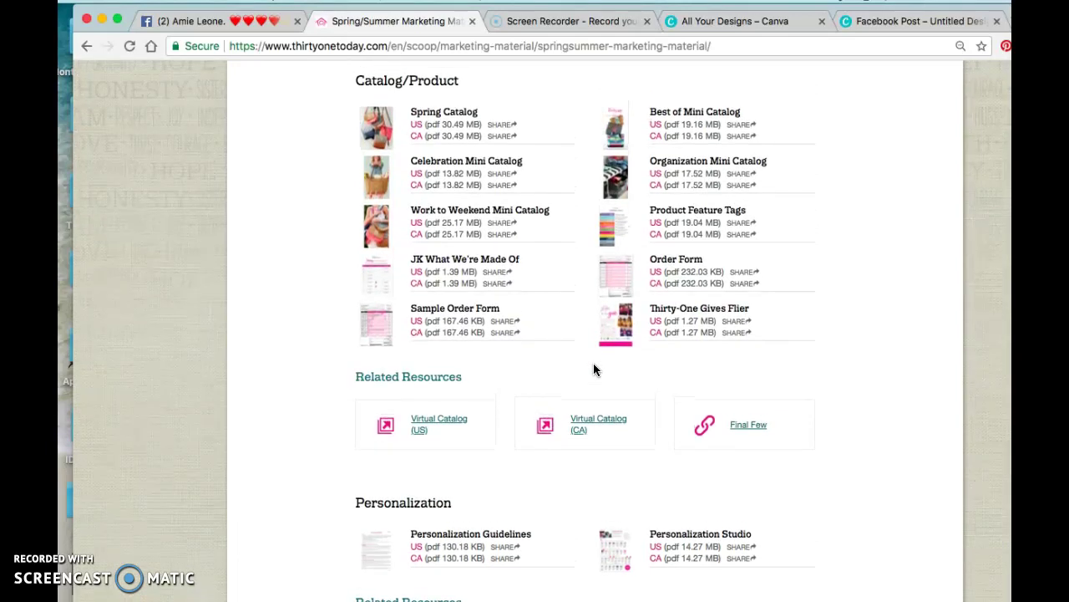
pyautogui.scroll(7, 594, 370)
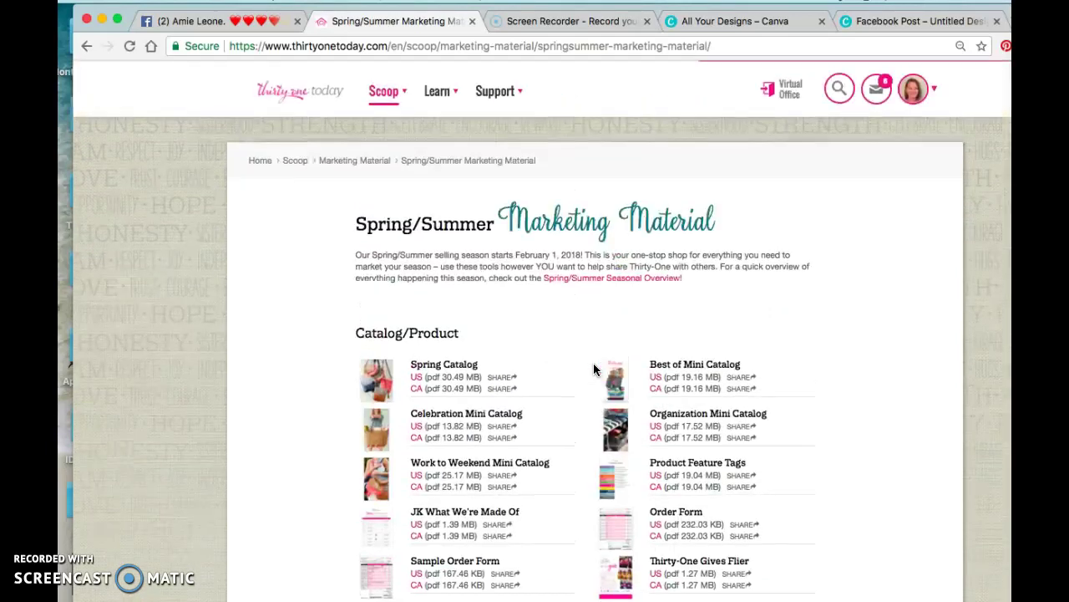
pyautogui.scroll(-20, 594, 369)
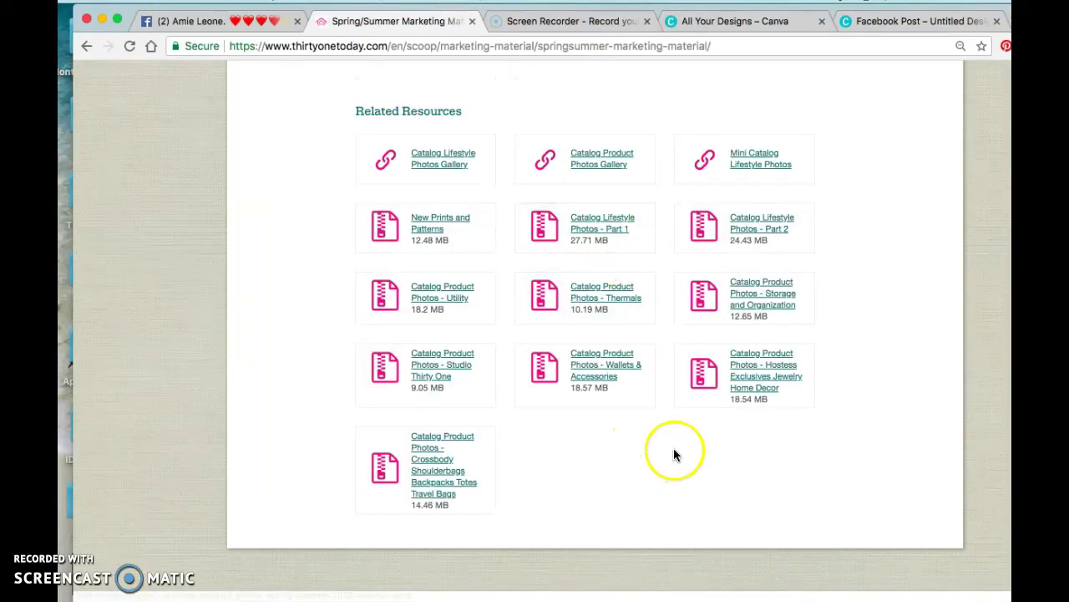
pyautogui.scroll(1, 672, 451)
pyautogui.scroll(5, 671, 452)
pyautogui.scroll(-3, 672, 452)
pyautogui.scroll(7, 672, 452)
pyautogui.scroll(-4, 672, 452)
pyautogui.scroll(-5, 672, 452)
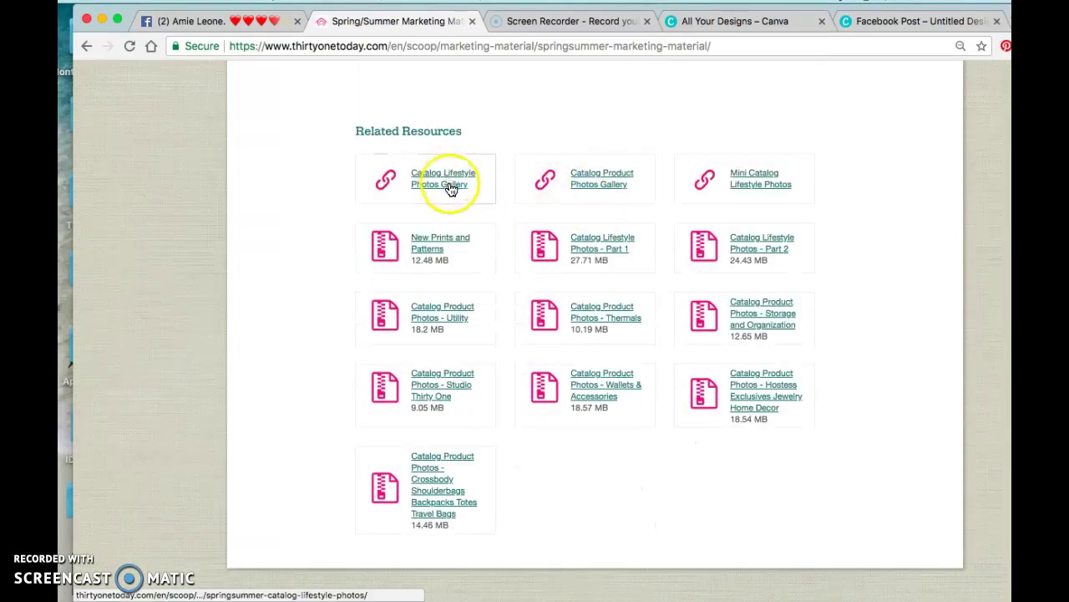
# Open the Catalog Product Photos Gallery and look through the first three pages of product photos
pyautogui.click(598, 182)
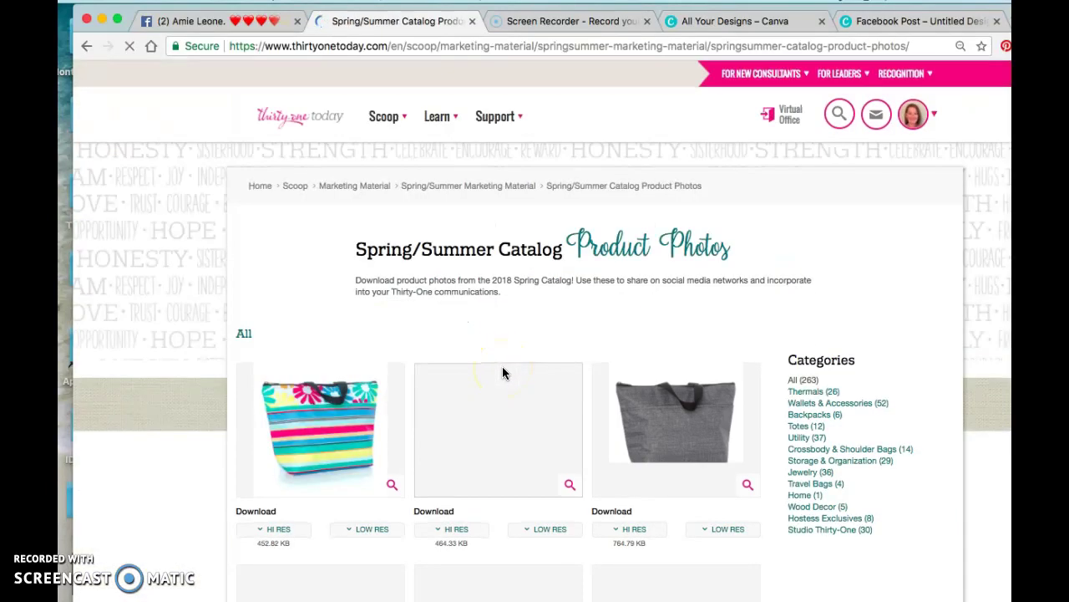
pyautogui.scroll(-3, 503, 374)
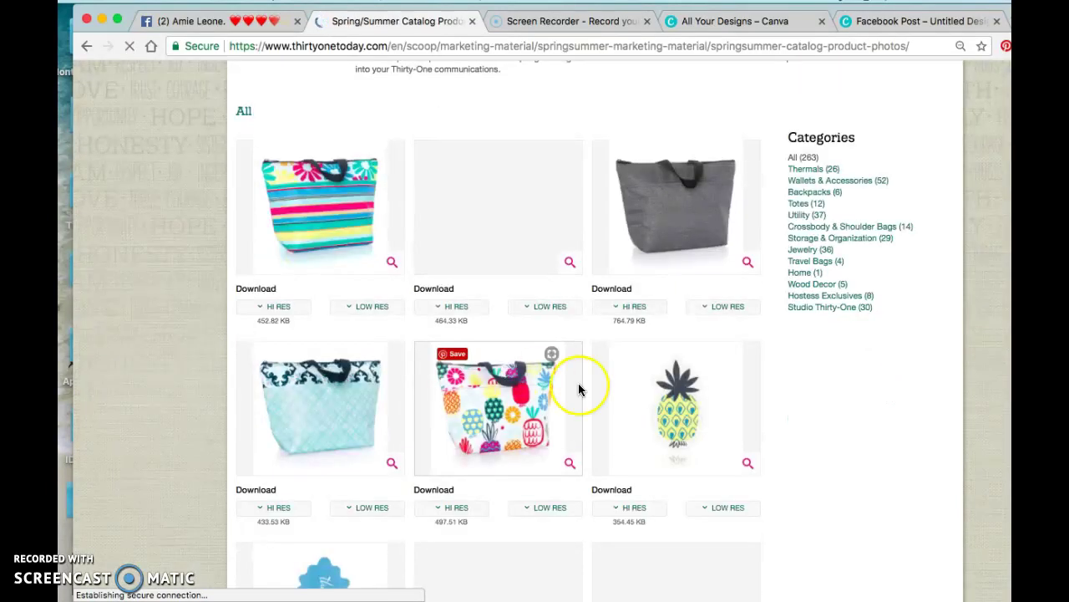
pyautogui.scroll(-2, 579, 389)
pyautogui.scroll(5, 579, 384)
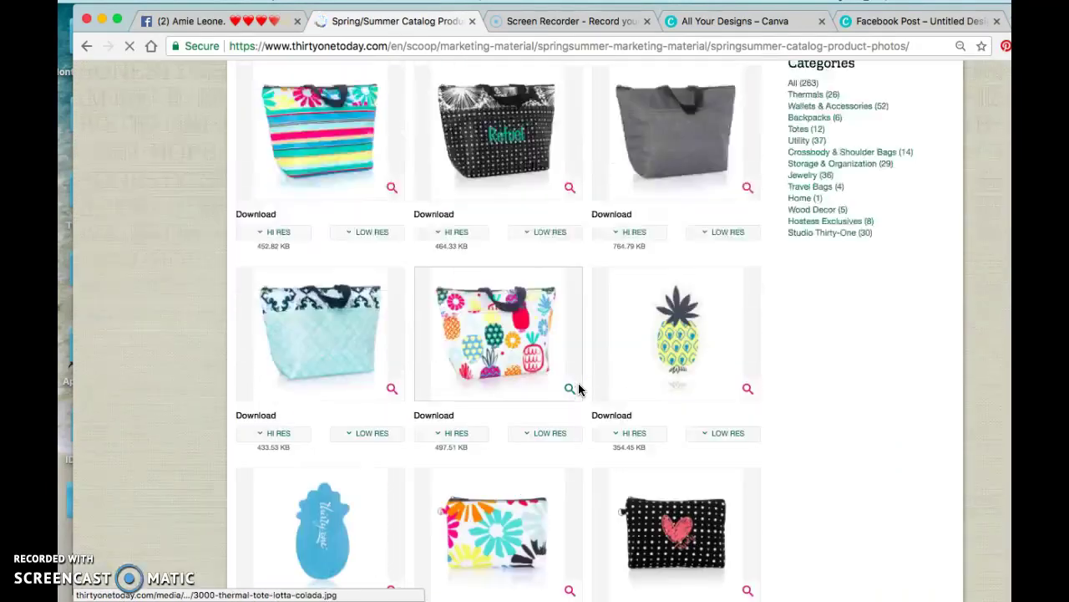
pyautogui.click(818, 239)
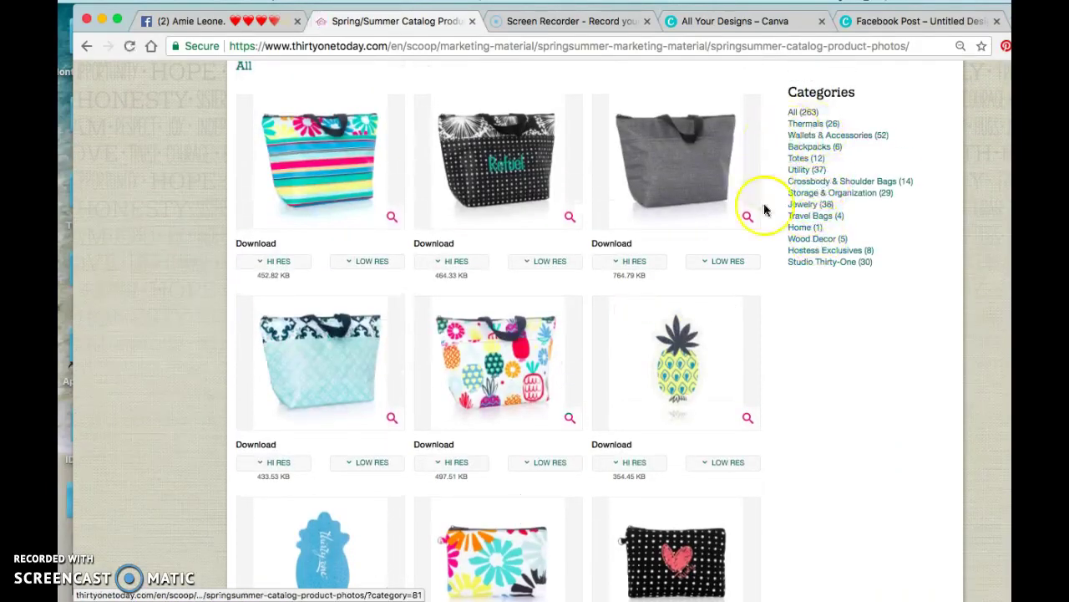
pyautogui.scroll(-5, 760, 250)
pyautogui.click(487, 351)
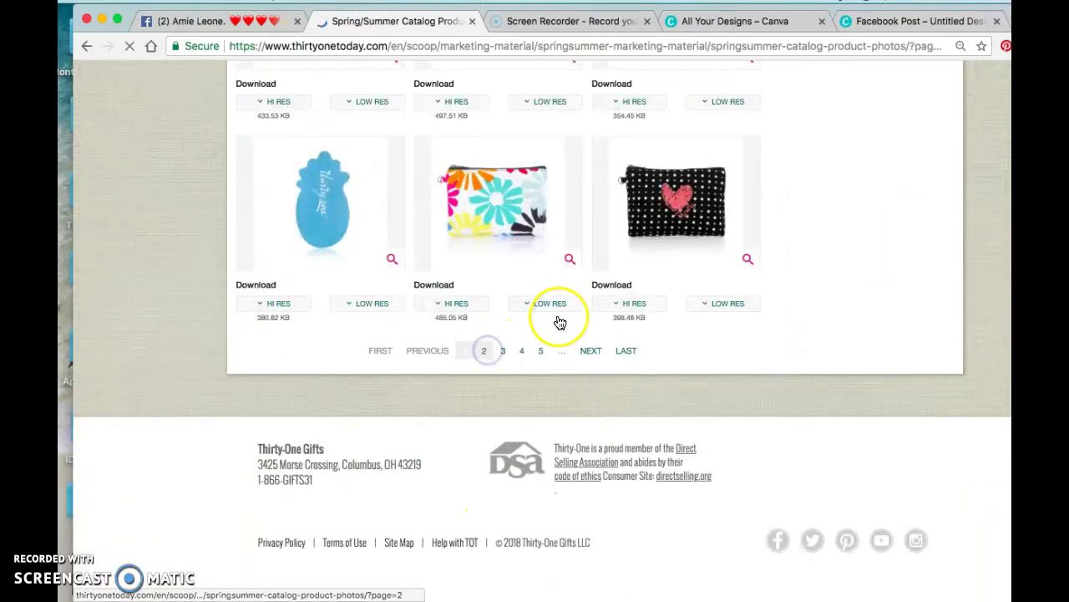
pyautogui.scroll(-8, 560, 323)
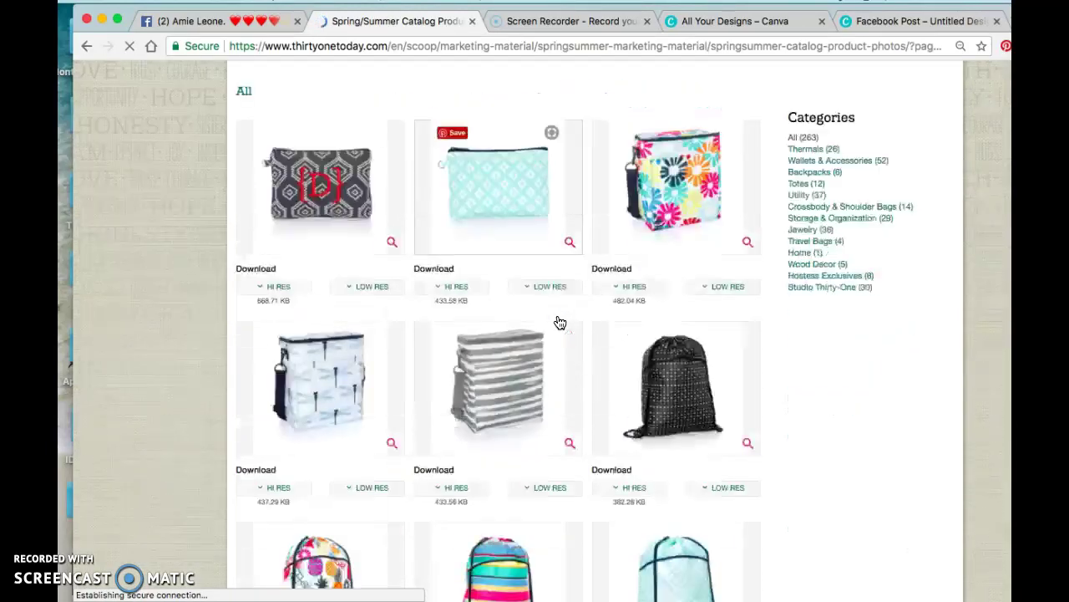
pyautogui.click(505, 349)
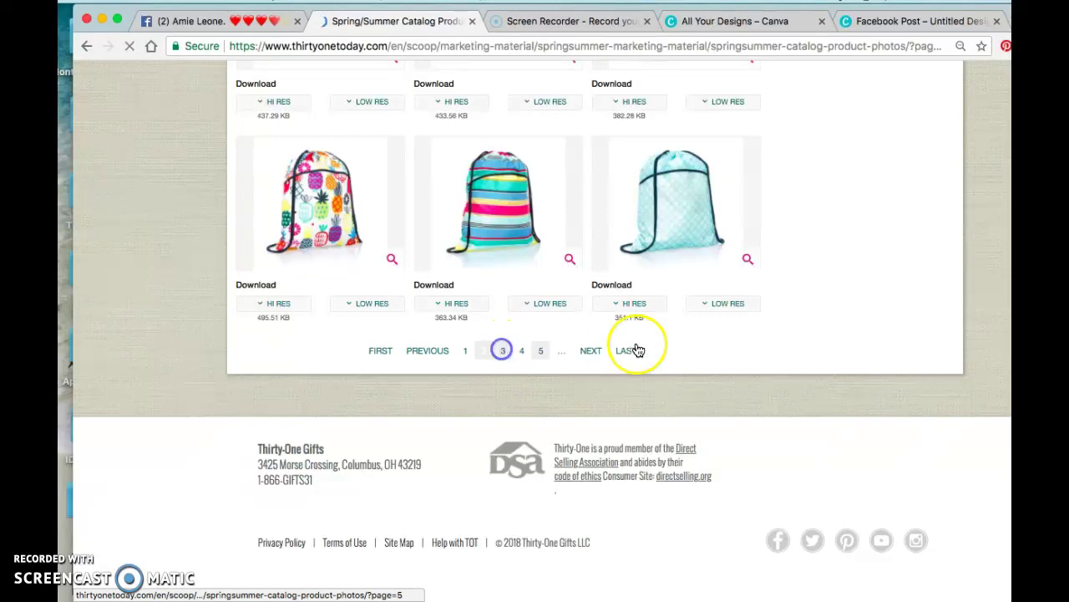
pyautogui.scroll(-8, 637, 350)
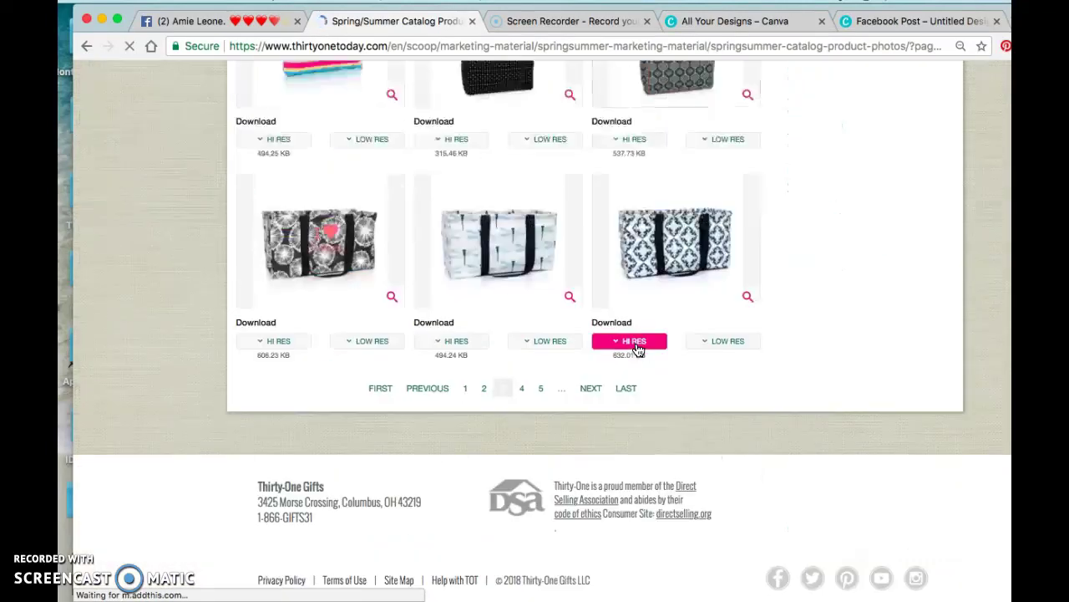
# Filter the catalog product photos to the Jewelry category and look through the pictures
pyautogui.scroll(5, 637, 349)
pyautogui.click(813, 195)
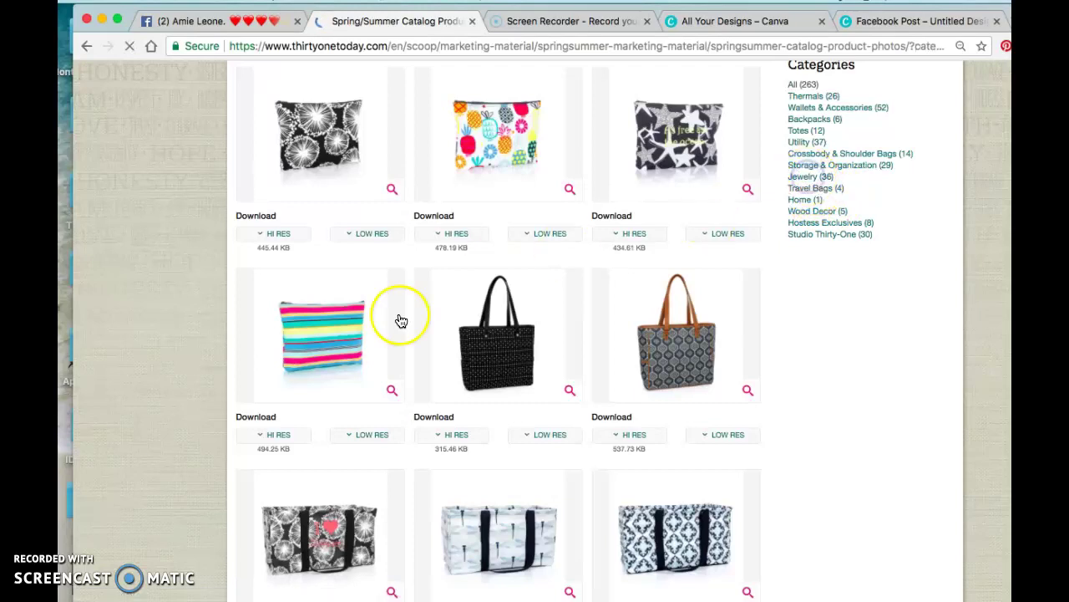
pyautogui.scroll(-3, 615, 463)
pyautogui.scroll(-5, 615, 461)
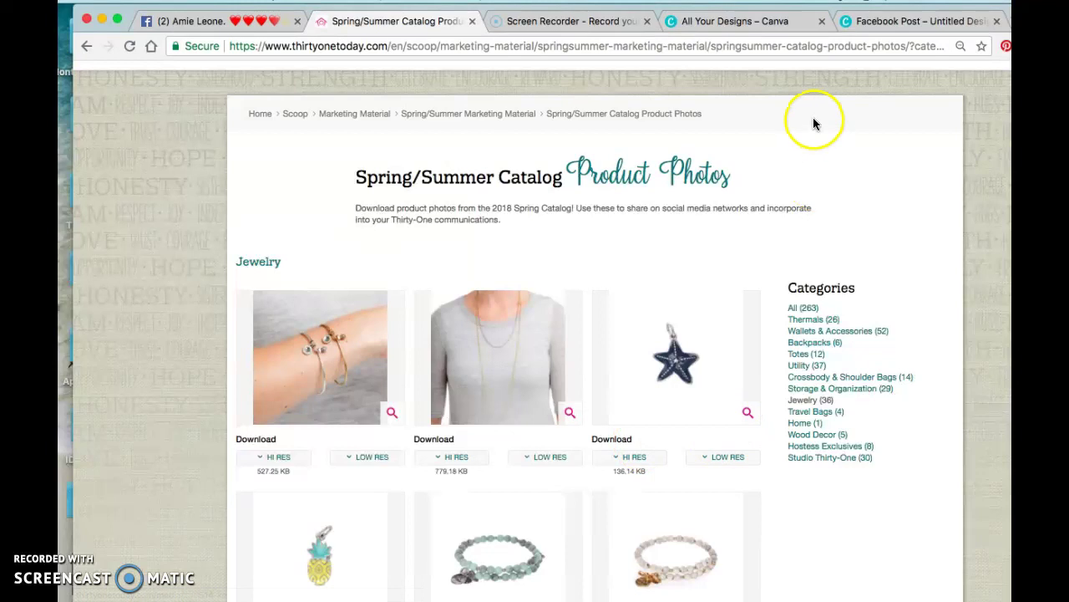
# Switch to the Facebook Post design in Canva, search the image library for "clover" and look through the results
pyautogui.click(889, 23)
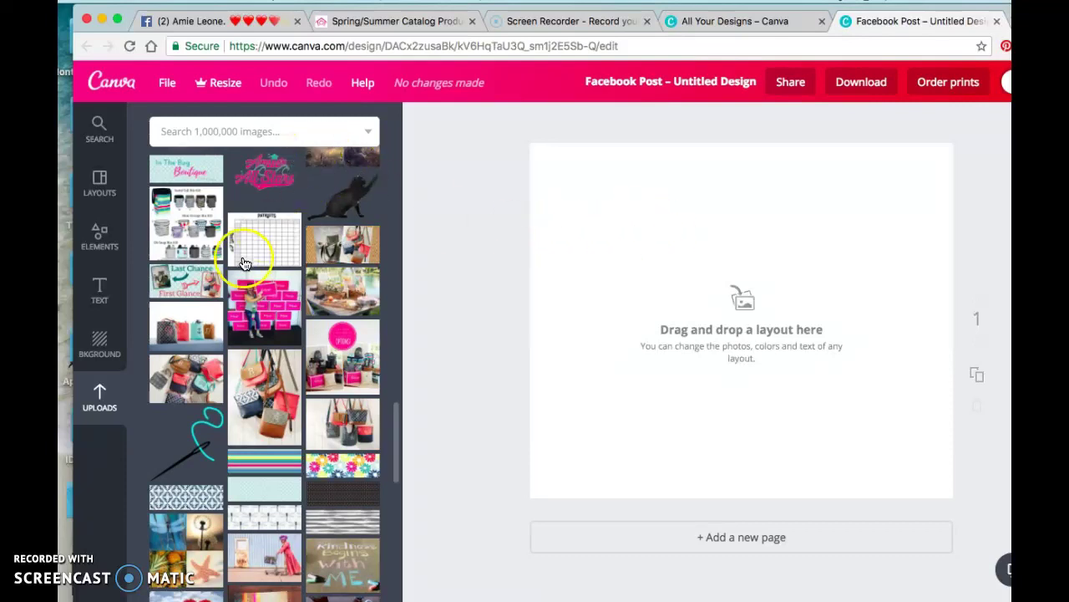
pyautogui.click(214, 134)
pyautogui.write('clo')
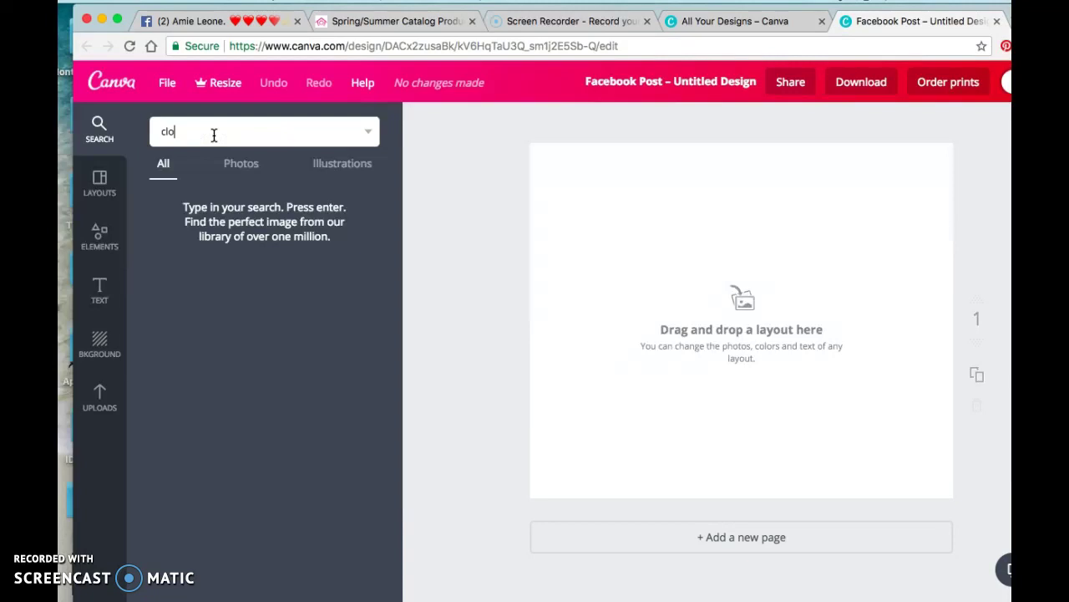
pyautogui.write('ver')
pyautogui.press('Return')
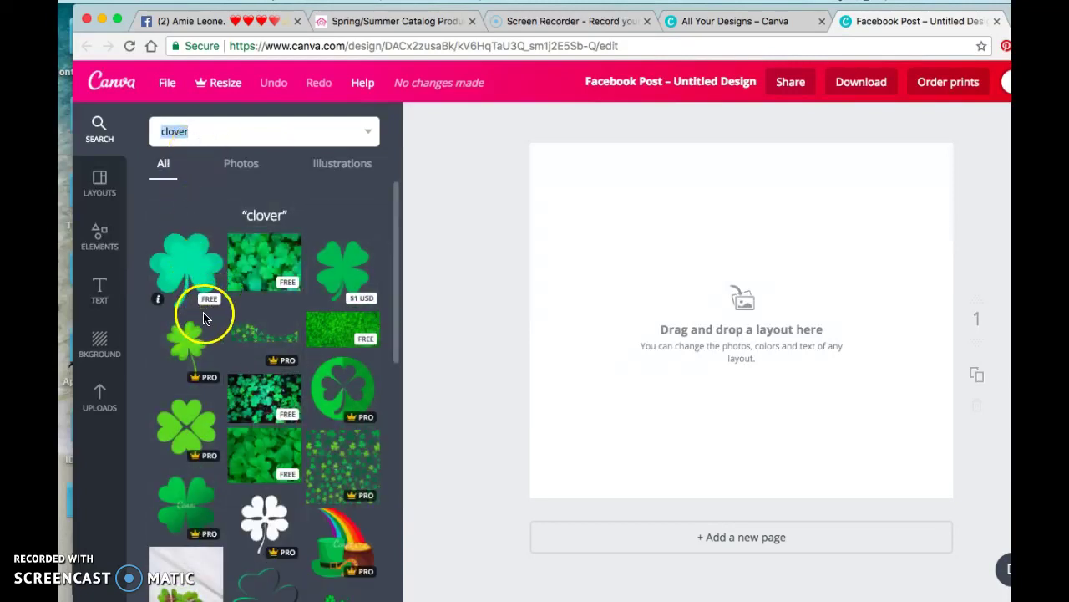
pyautogui.scroll(-5, 250, 384)
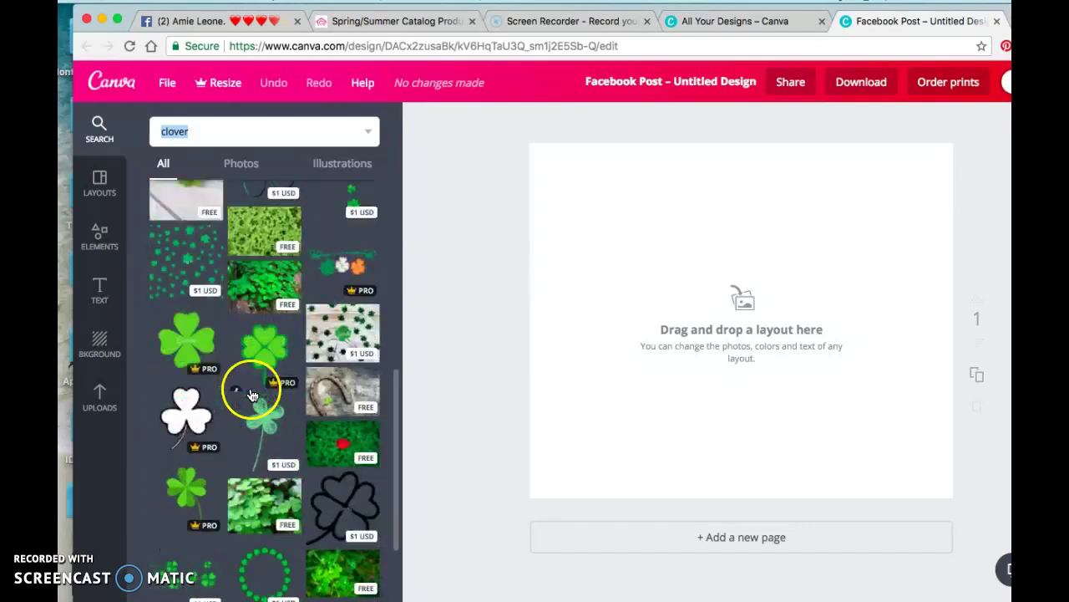
pyautogui.scroll(-2, 322, 479)
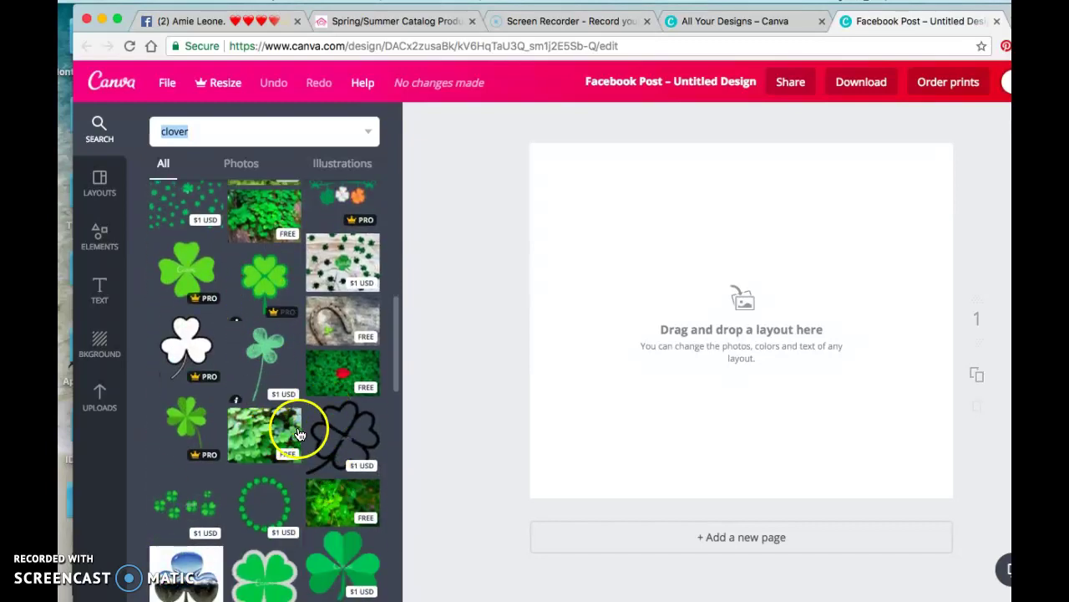
pyautogui.scroll(8, 222, 377)
# Add the free teal three-leaf clover to the page, enlarge it and place it in the lower right corner of the design
pyautogui.moveTo(187, 284); pyautogui.dragTo(621, 390)
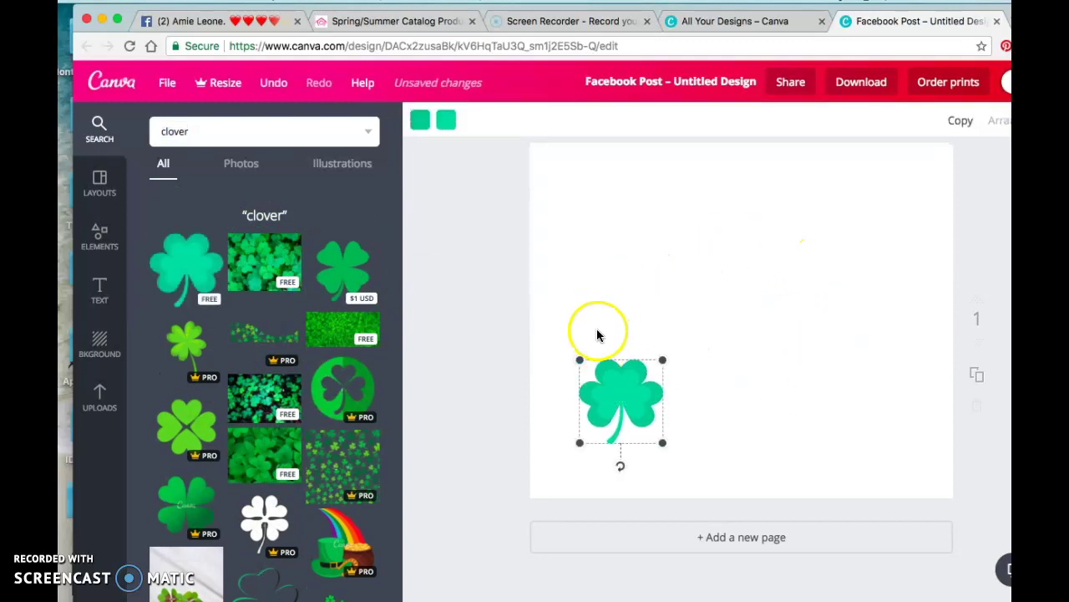
pyautogui.moveTo(582, 361); pyautogui.dragTo(541, 311)
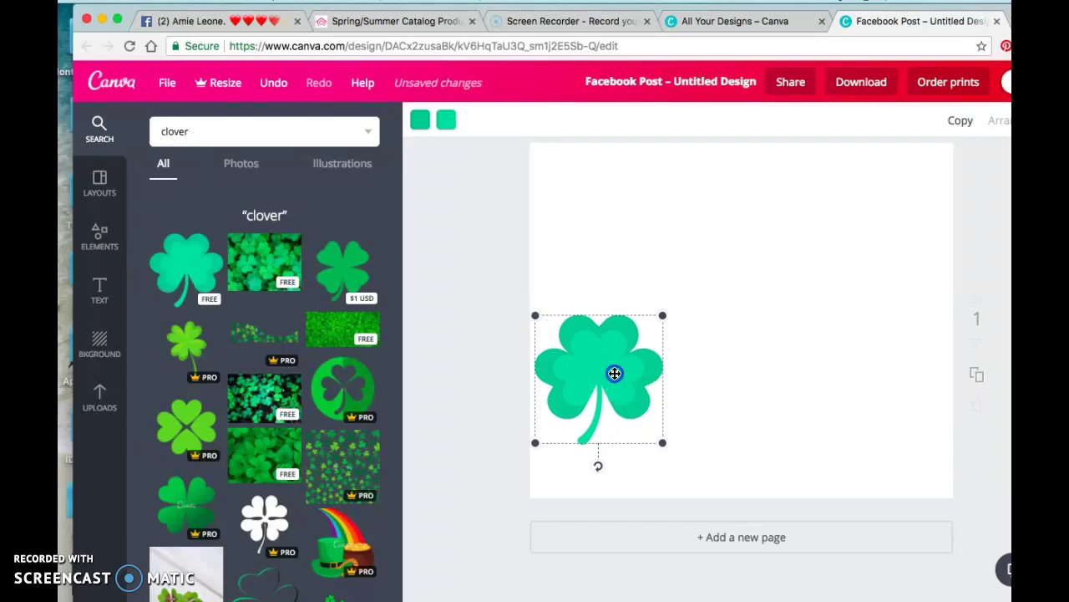
pyautogui.moveTo(615, 374); pyautogui.dragTo(633, 383)
pyautogui.moveTo(685, 329); pyautogui.dragTo(729, 316)
pyautogui.moveTo(653, 376); pyautogui.dragTo(887, 400)
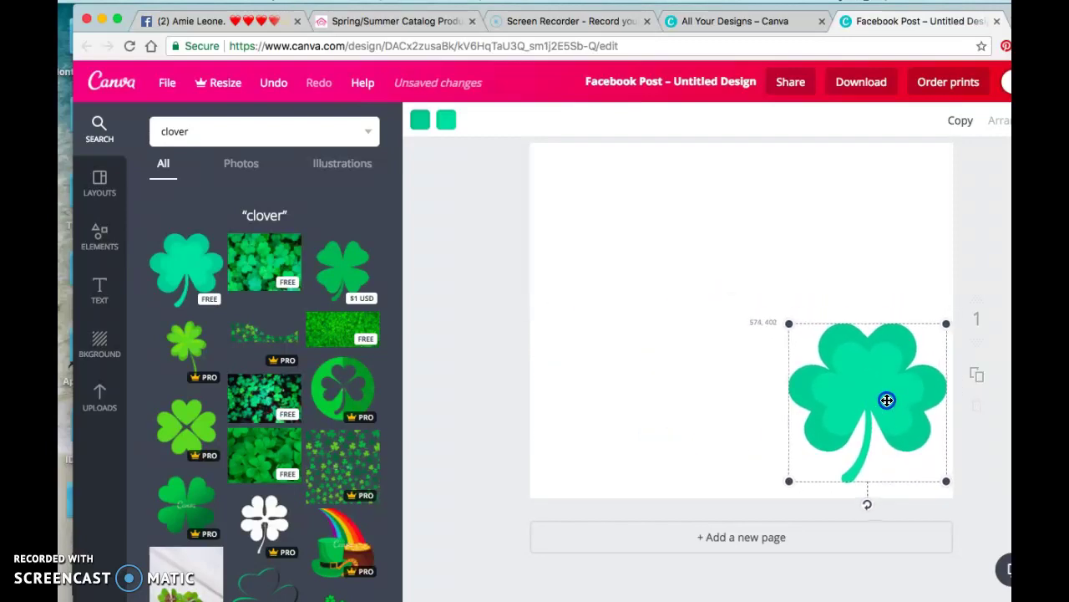
pyautogui.moveTo(789, 324); pyautogui.dragTo(813, 337)
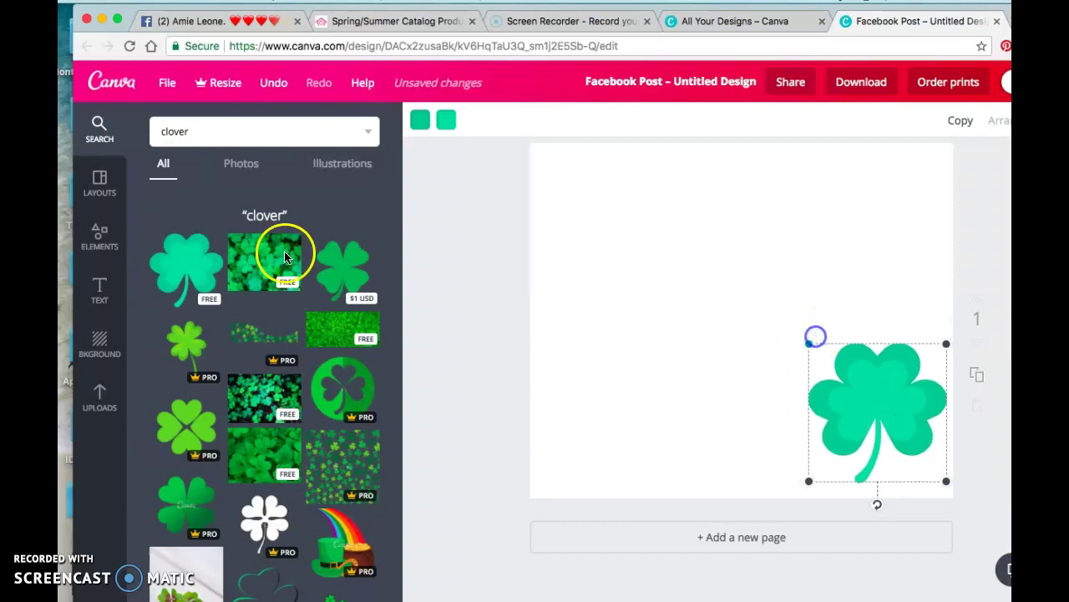
# Add the PRO graphic with the green hat, rainbow and pot of gold, and position it beside the clover
pyautogui.moveTo(336, 567); pyautogui.dragTo(288, 451)
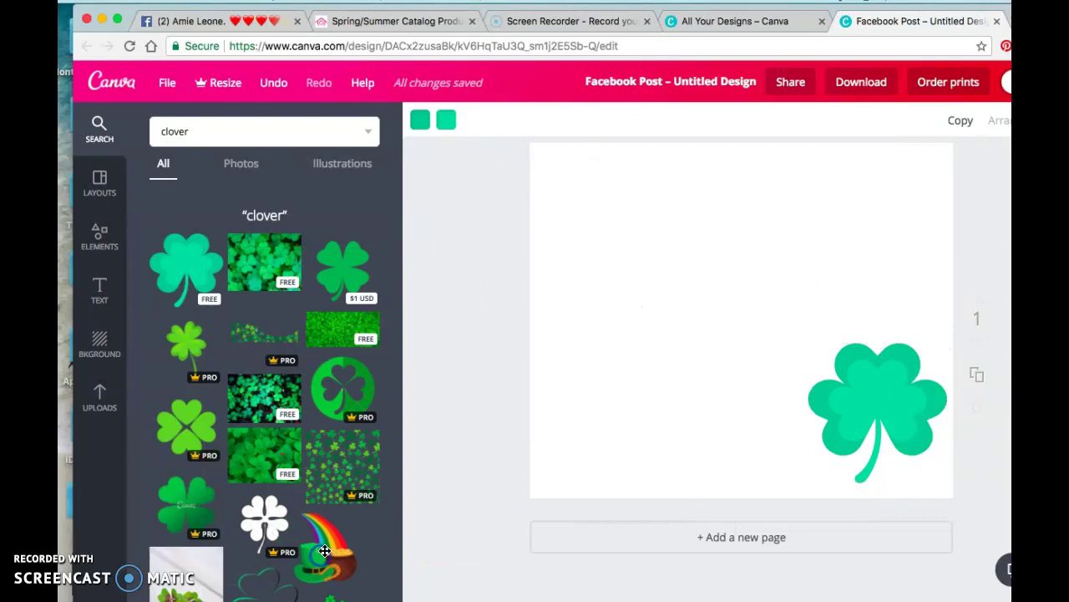
pyautogui.moveTo(323, 521); pyautogui.dragTo(621, 390)
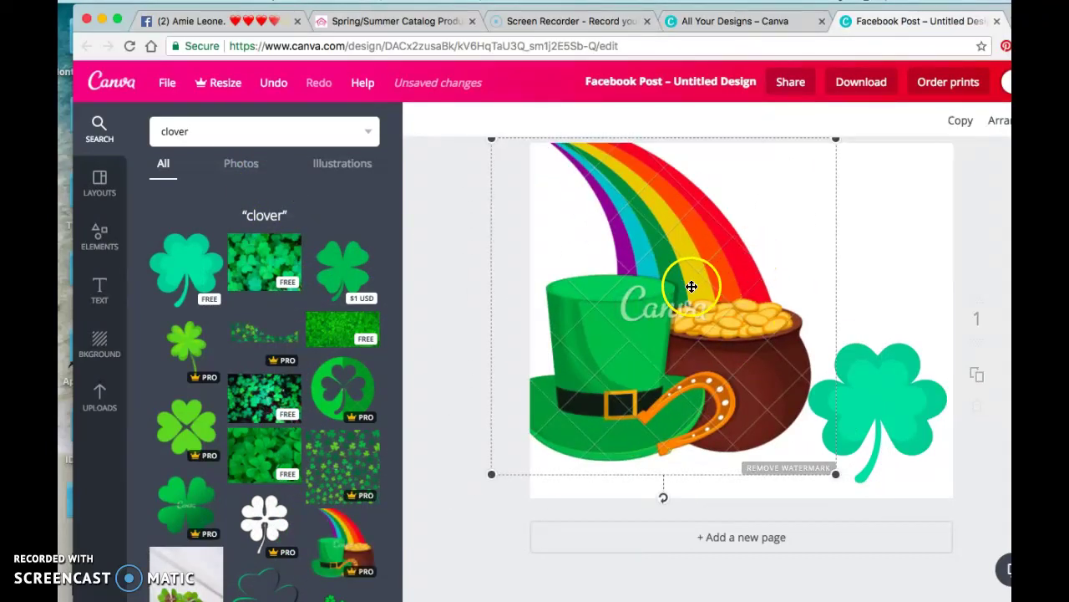
pyautogui.moveTo(676, 239); pyautogui.dragTo(337, 404)
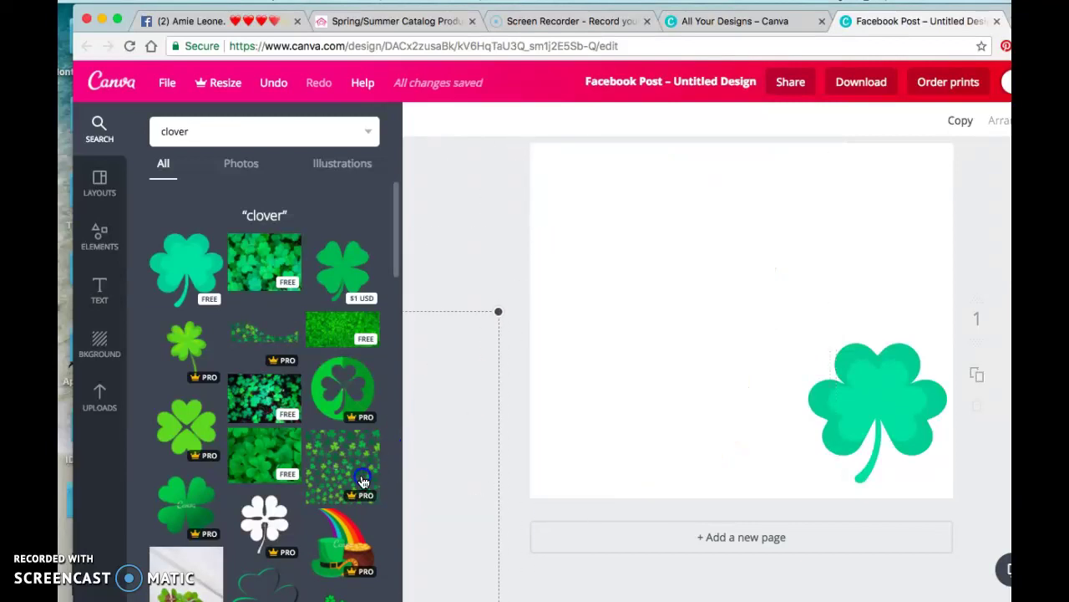
pyautogui.moveTo(456, 436); pyautogui.dragTo(455, 435)
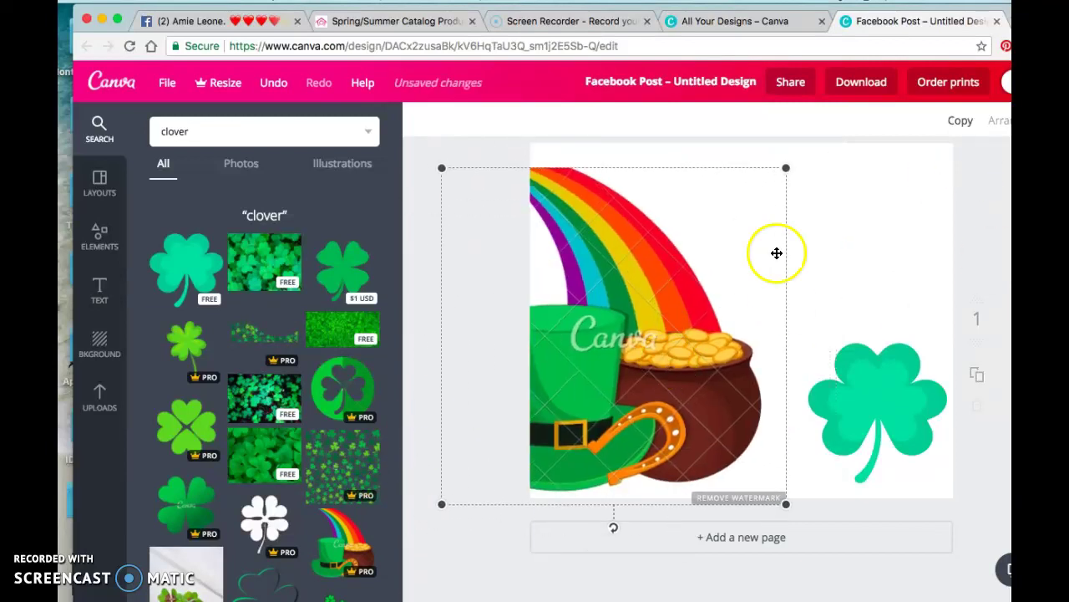
pyautogui.moveTo(990, 3); pyautogui.dragTo(990, 21)
pyautogui.moveTo(592, 292); pyautogui.dragTo(641, 332)
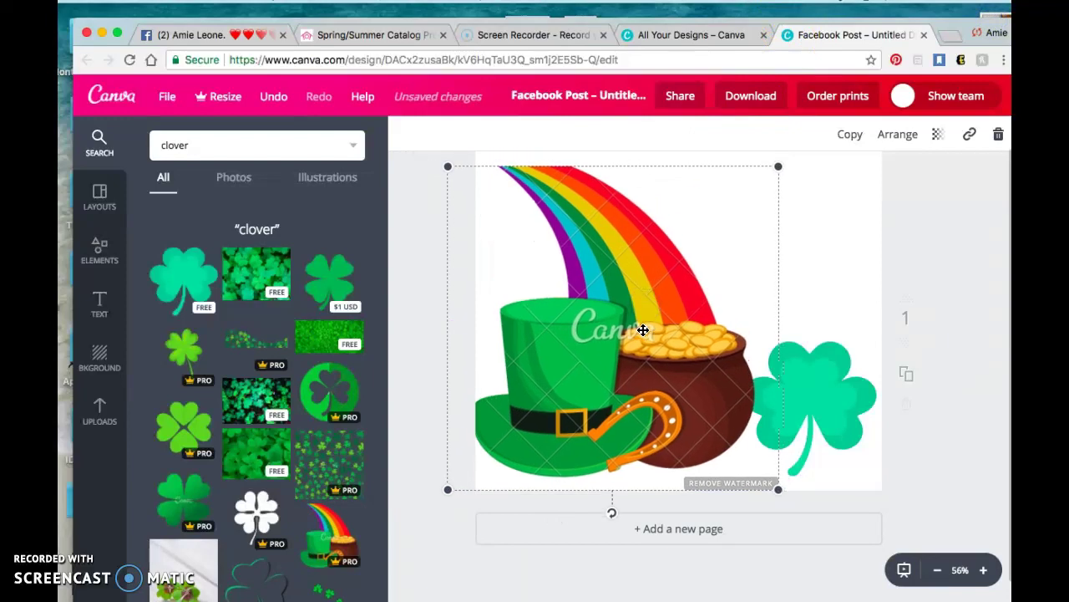
# Delete the green hat, rainbow and pot of gold graphic from the design
pyautogui.click(997, 136)
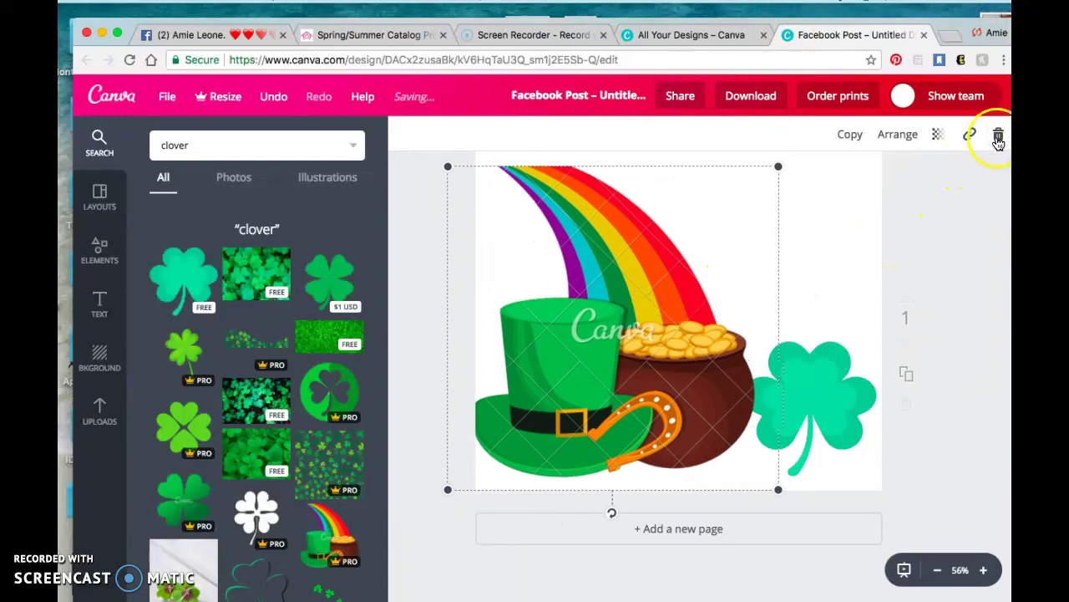
pyautogui.click(807, 401)
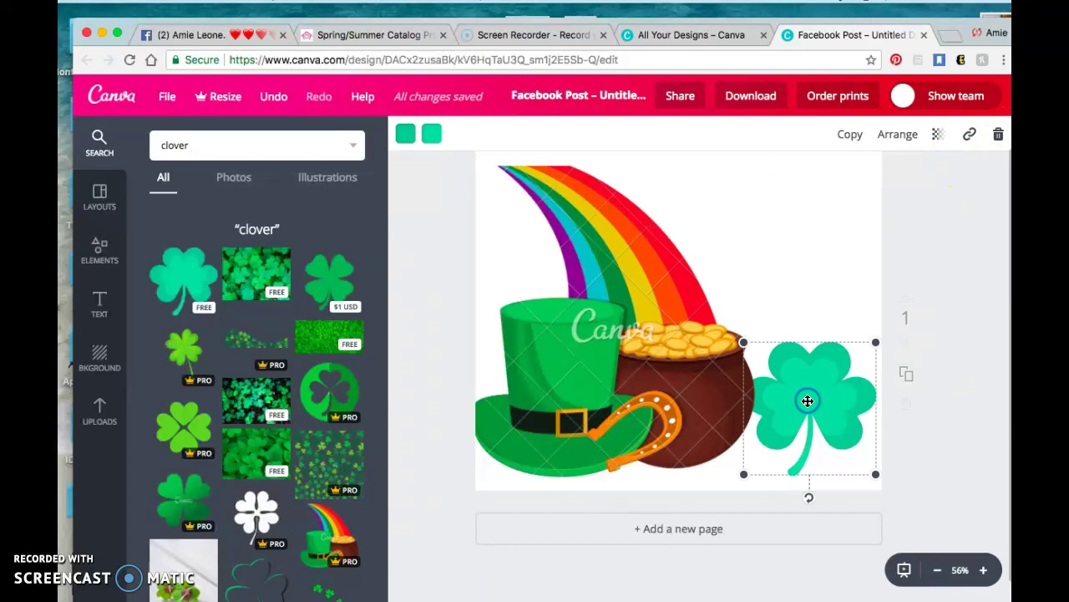
pyautogui.click(633, 314)
pyautogui.click(998, 135)
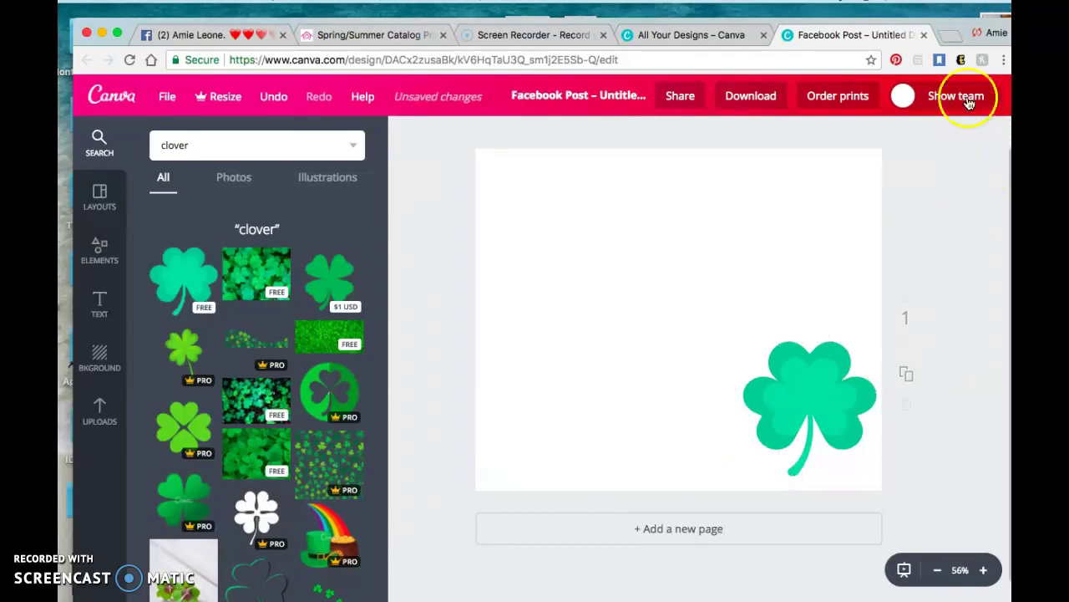
# Search the image library for "St Patricks Day"
pyautogui.doubleClick(181, 145)
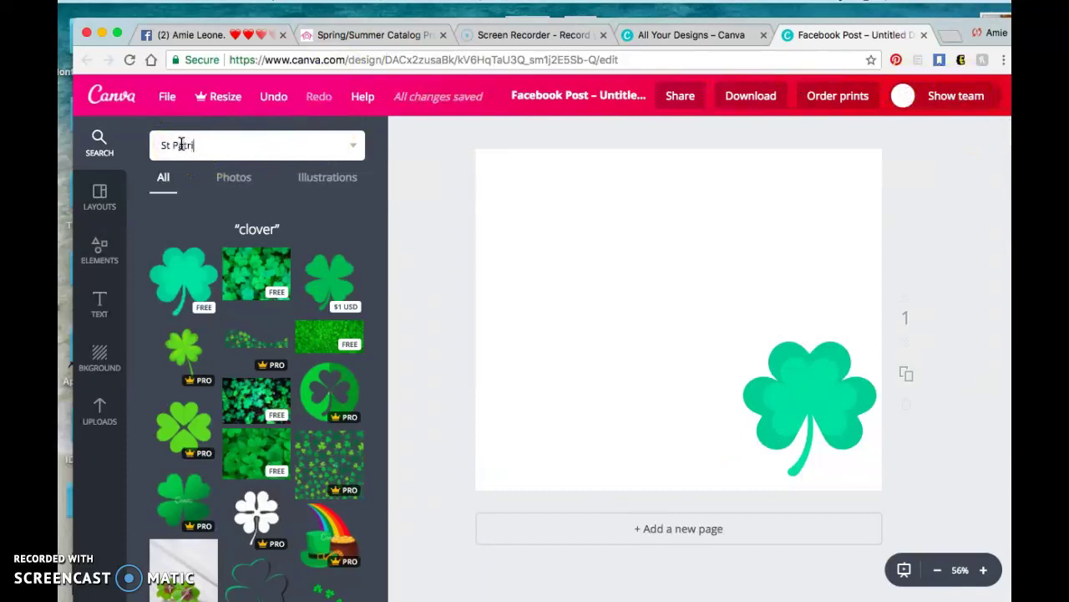
pyautogui.write('St Patricks Day')
pyautogui.press('Return')
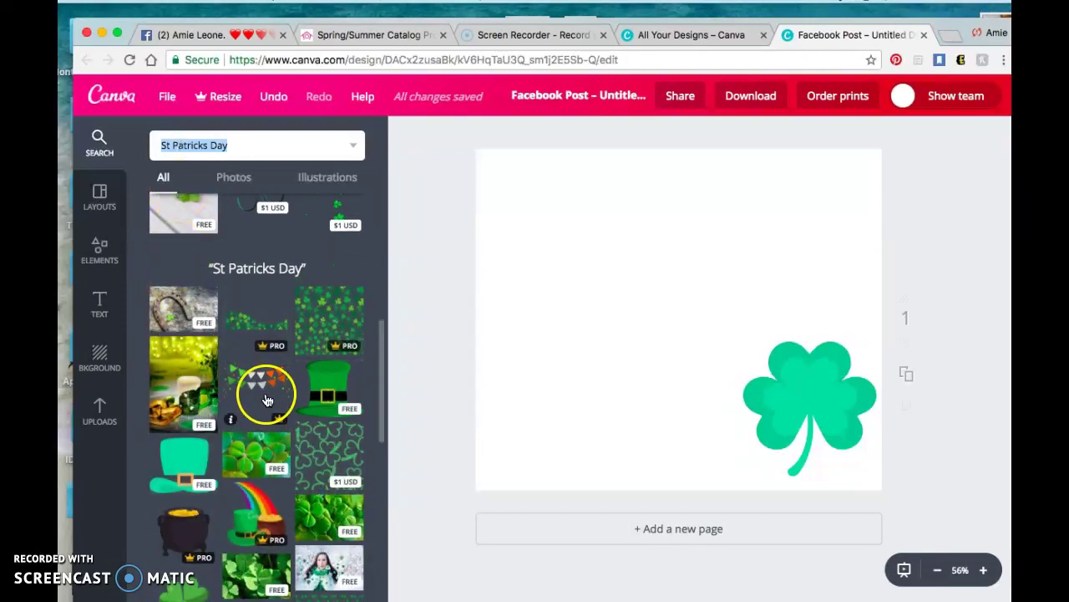
# Add the free green top hat with the black band to the page, shrink it and place it in the upper left corner of the design
pyautogui.moveTo(258, 318)
pyautogui.mouseDown()
pyautogui.moveTo(631, 259)
pyautogui.moveTo(273, 305)
pyautogui.mouseUp()
pyautogui.click(331, 396)
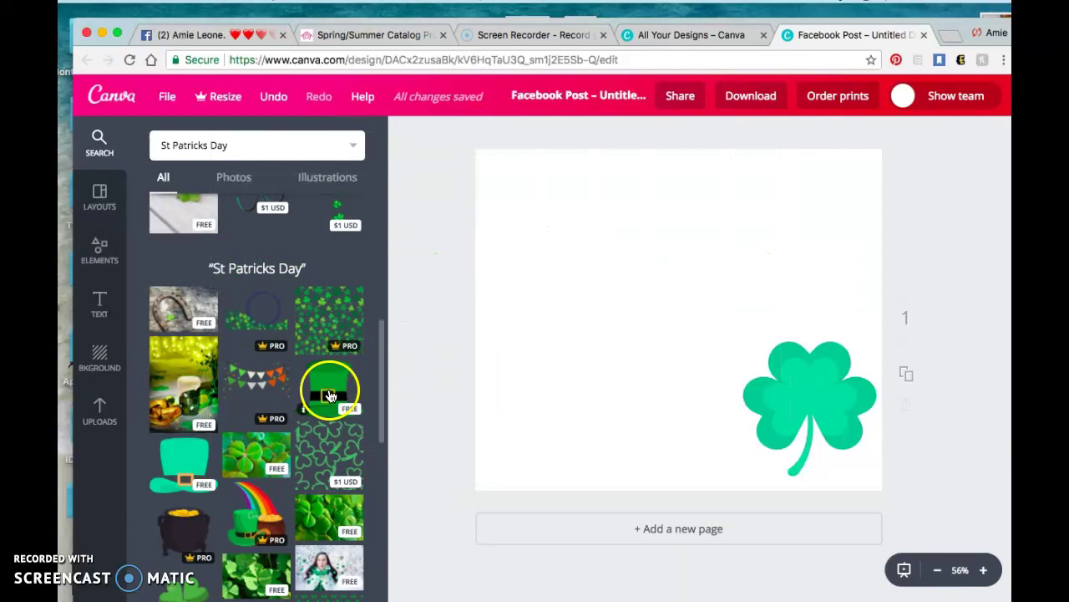
pyautogui.moveTo(330, 396); pyautogui.dragTo(258, 349)
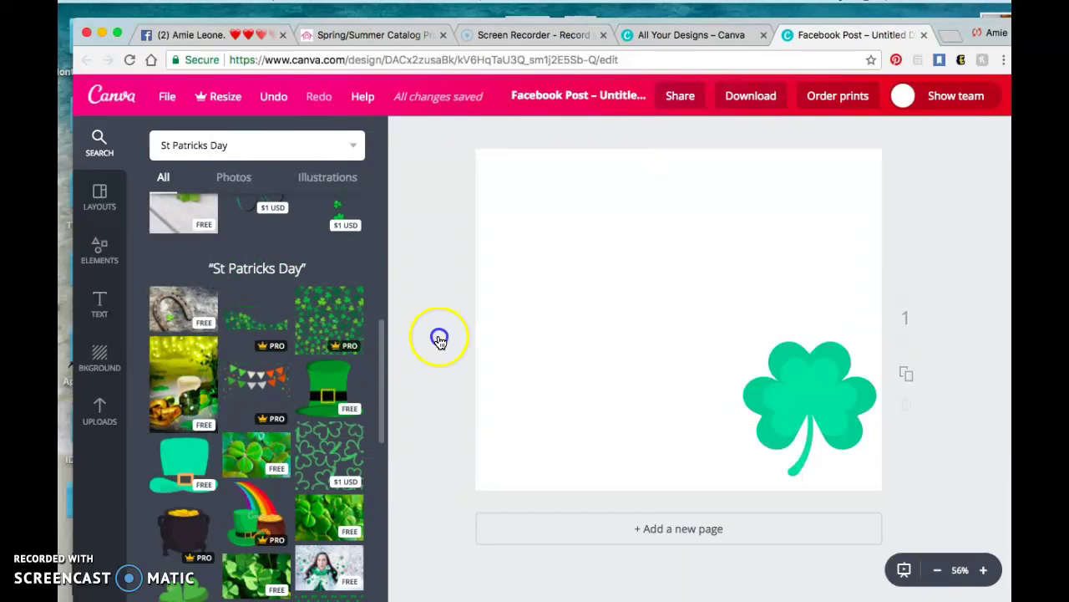
pyautogui.moveTo(440, 338); pyautogui.dragTo(616, 270)
pyautogui.moveTo(764, 433); pyautogui.dragTo(597, 243)
pyautogui.moveTo(548, 213); pyautogui.dragTo(536, 208)
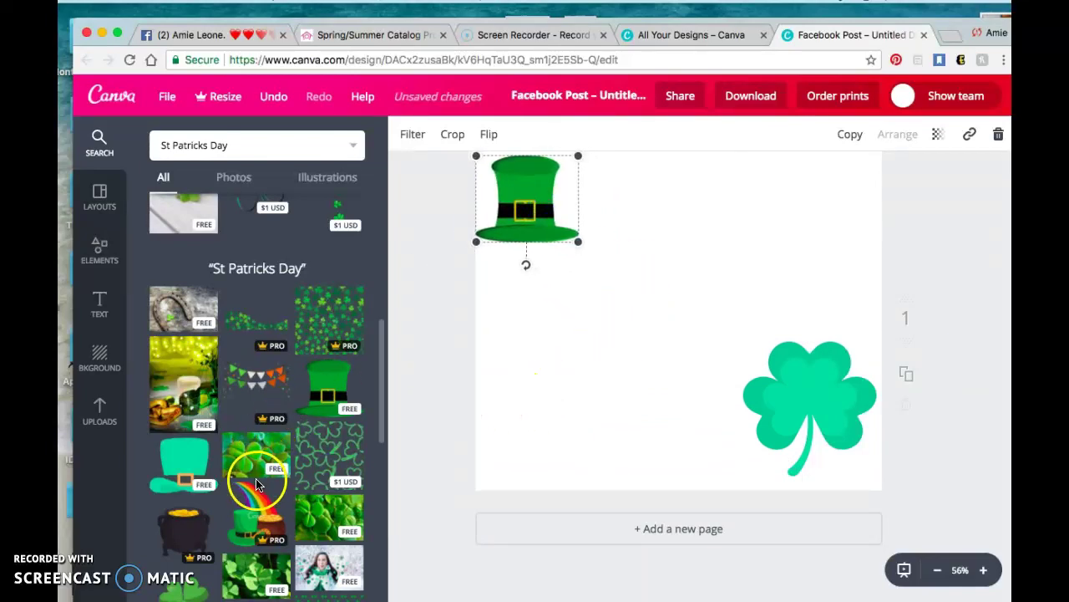
# Search the image library for "pot of gold" and look through the results for a free graphic
pyautogui.scroll(-3, 284, 351)
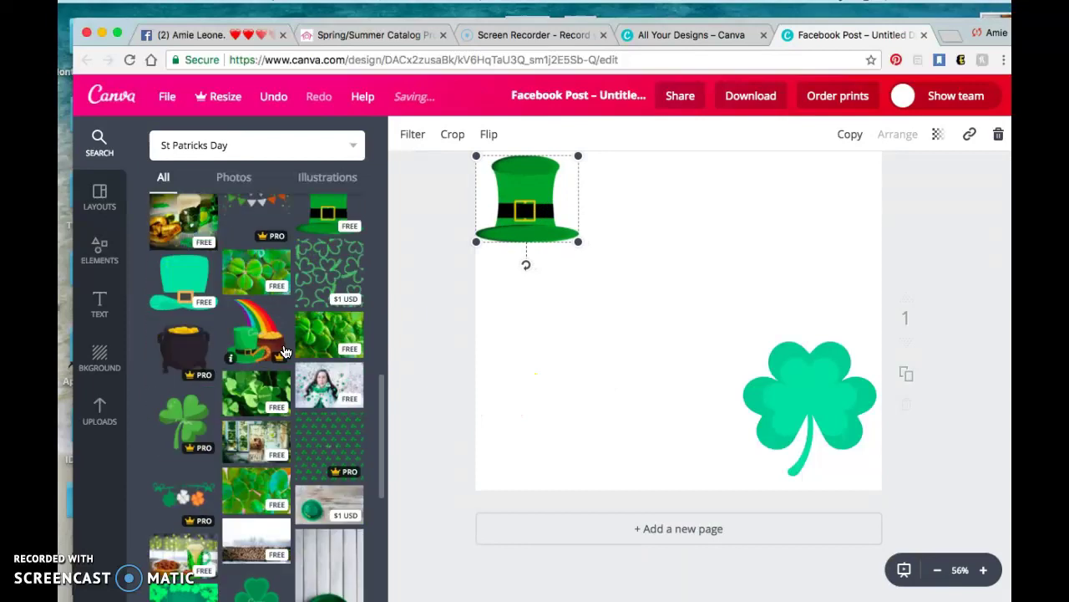
pyautogui.scroll(-5, 285, 351)
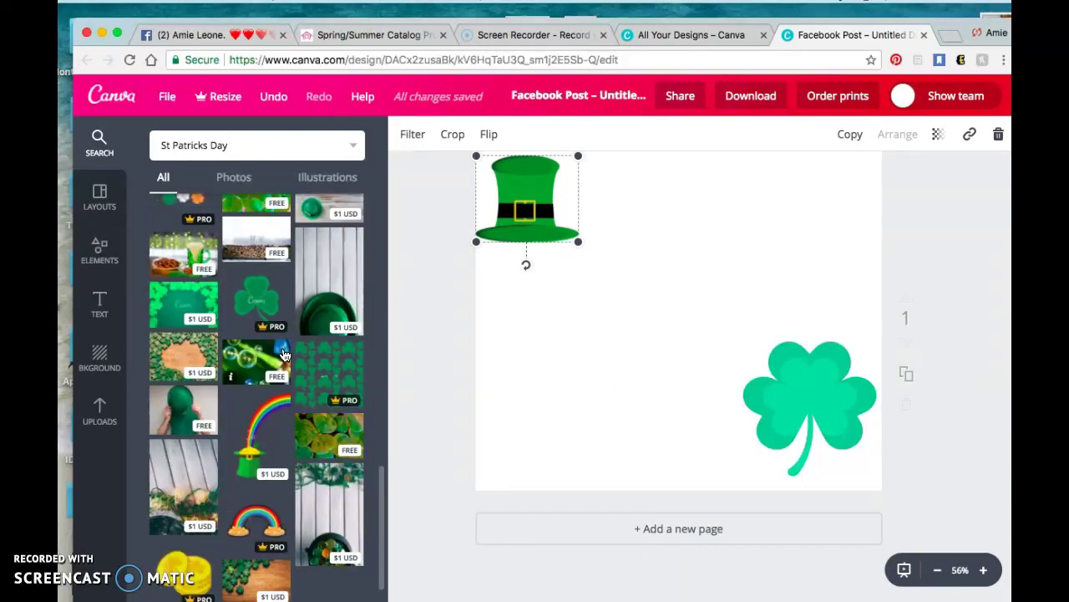
pyautogui.click(234, 145)
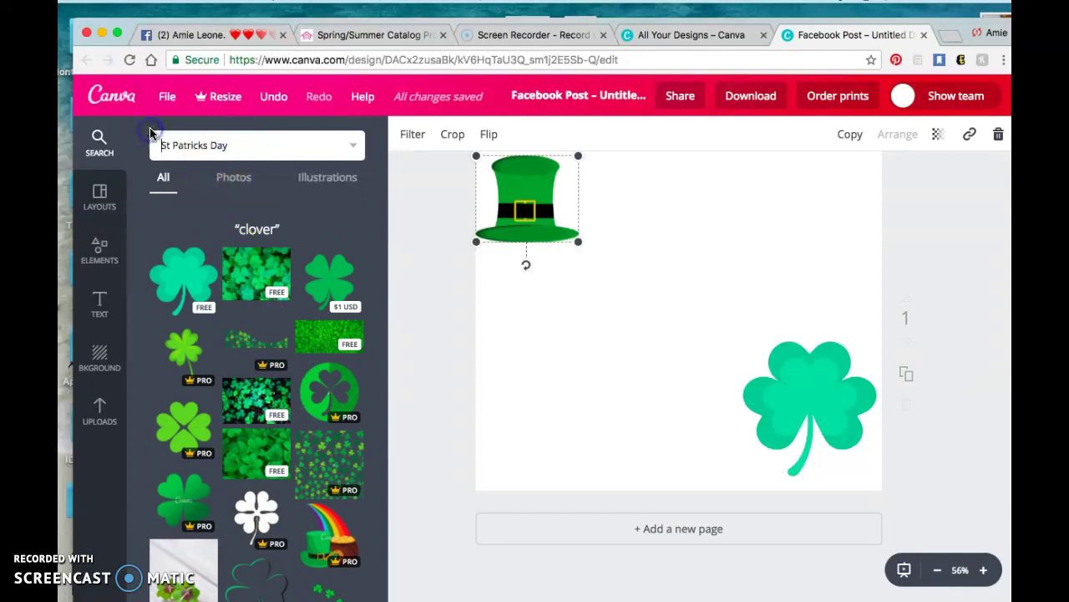
pyautogui.tripleClick(197, 133)
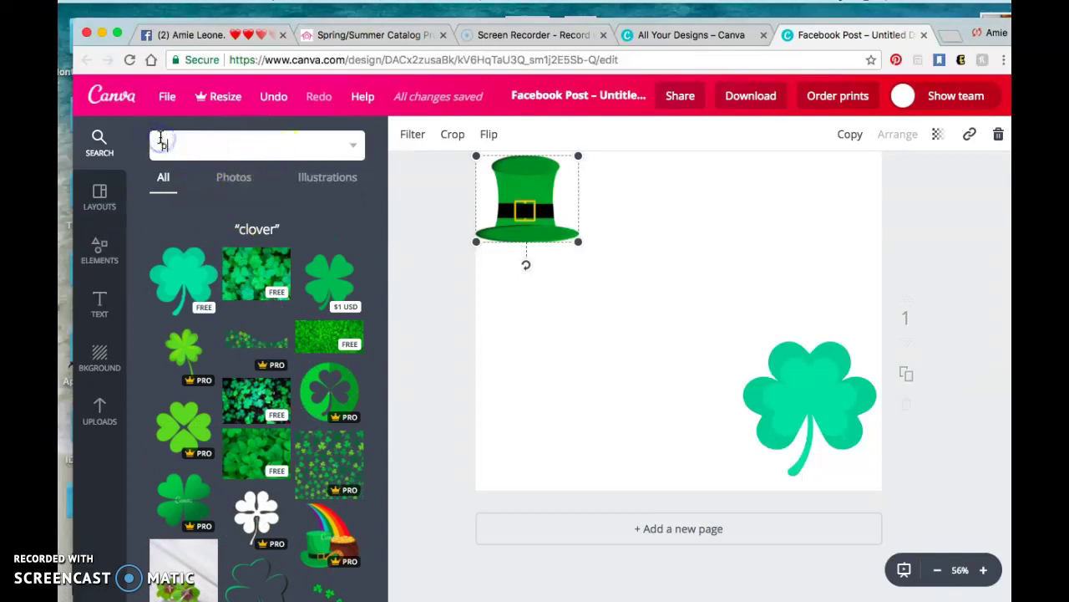
pyautogui.write('pot of gold')
pyautogui.press('Return')
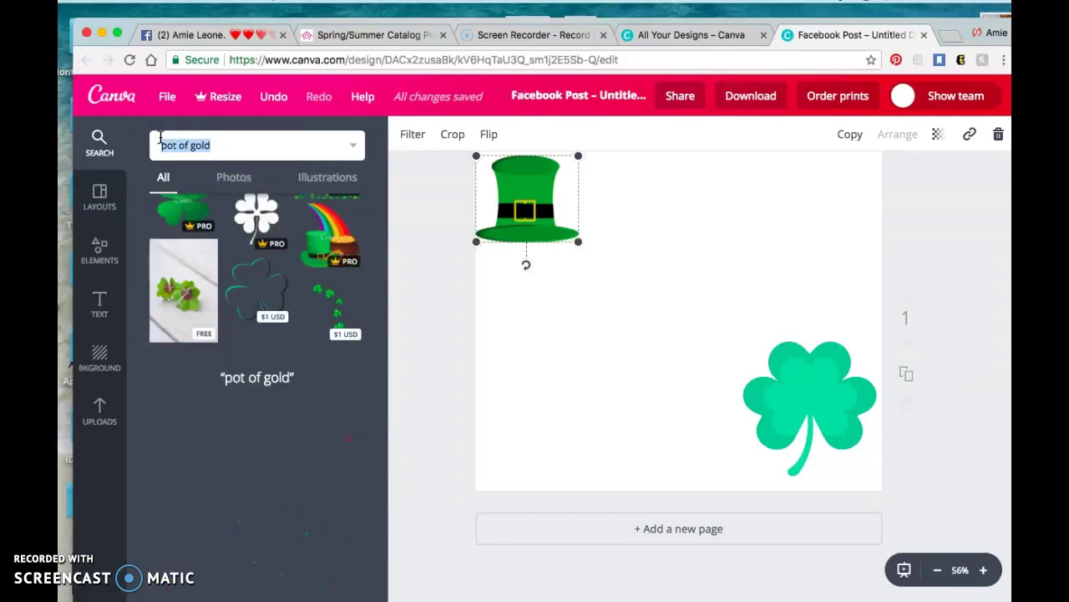
pyautogui.scroll(3, 268, 319)
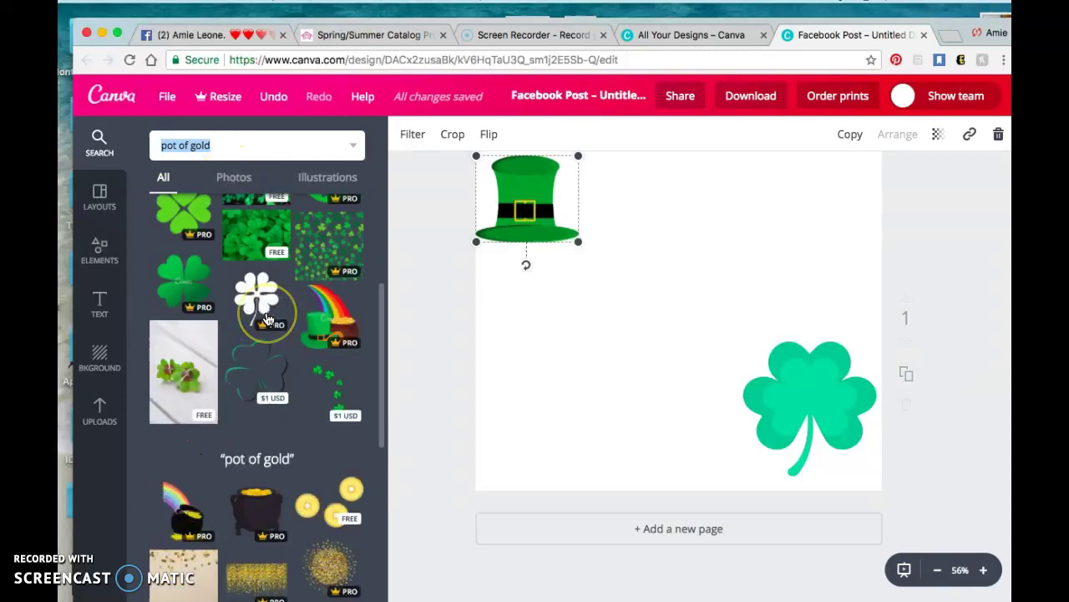
pyautogui.scroll(-1, 267, 319)
pyautogui.scroll(-2, 276, 409)
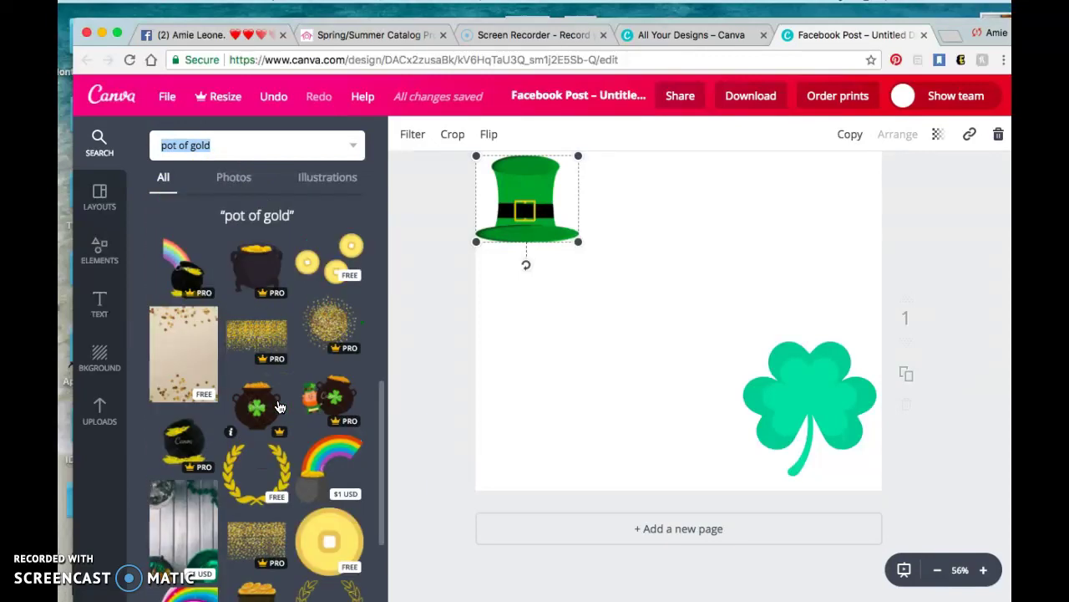
pyautogui.scroll(-1, 279, 406)
pyautogui.scroll(-3, 280, 406)
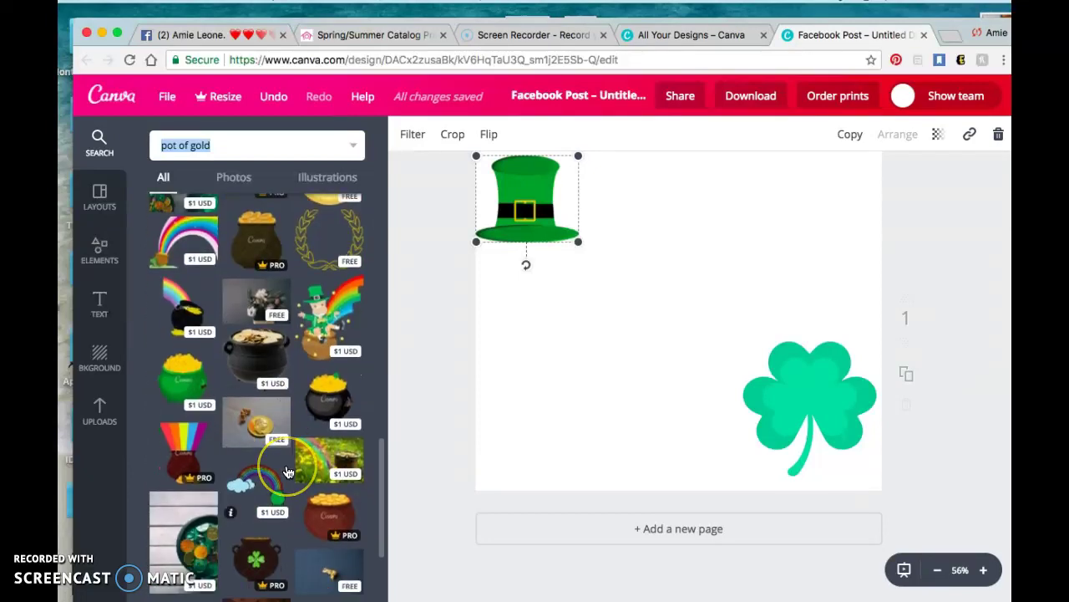
pyautogui.scroll(5, 284, 460)
pyautogui.scroll(3, 286, 469)
# Add a second free teal three-leaf clover and place it in the lower left area of the design
pyautogui.click(768, 393)
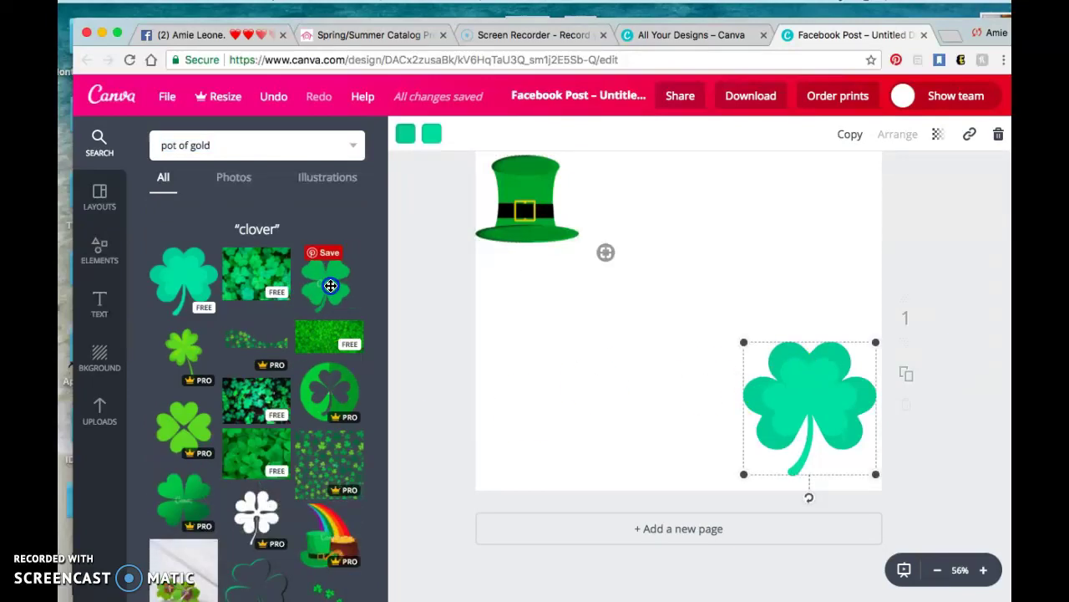
pyautogui.click(604, 251)
pyautogui.click(183, 273)
pyautogui.moveTo(183, 273); pyautogui.dragTo(537, 411)
# Duplicate the large teal clover and place the copy between the two clovers at the bottom of the design
pyautogui.click(811, 401)
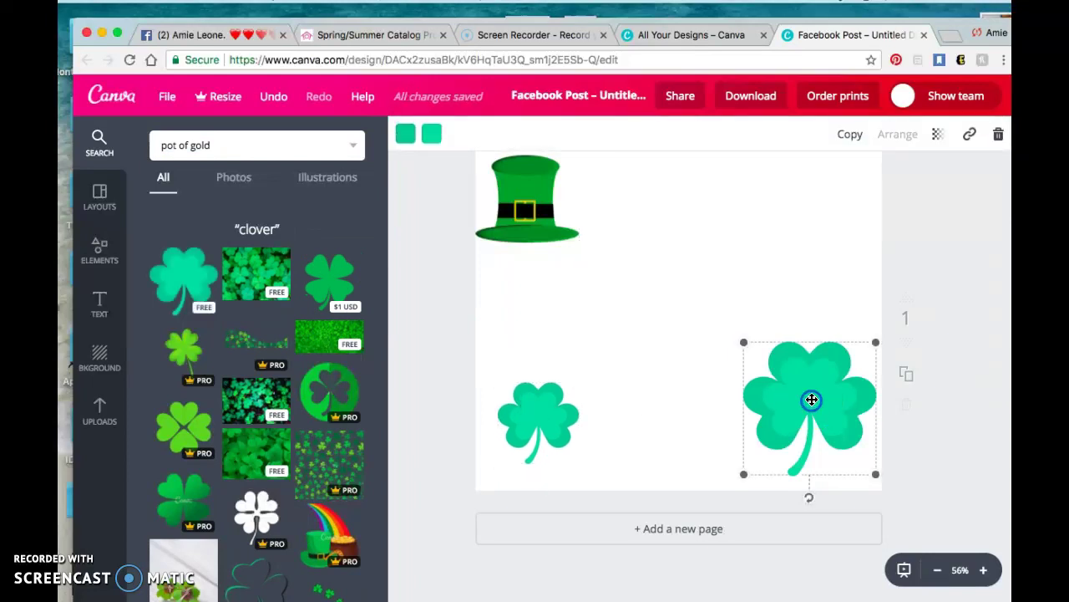
pyautogui.click(849, 134)
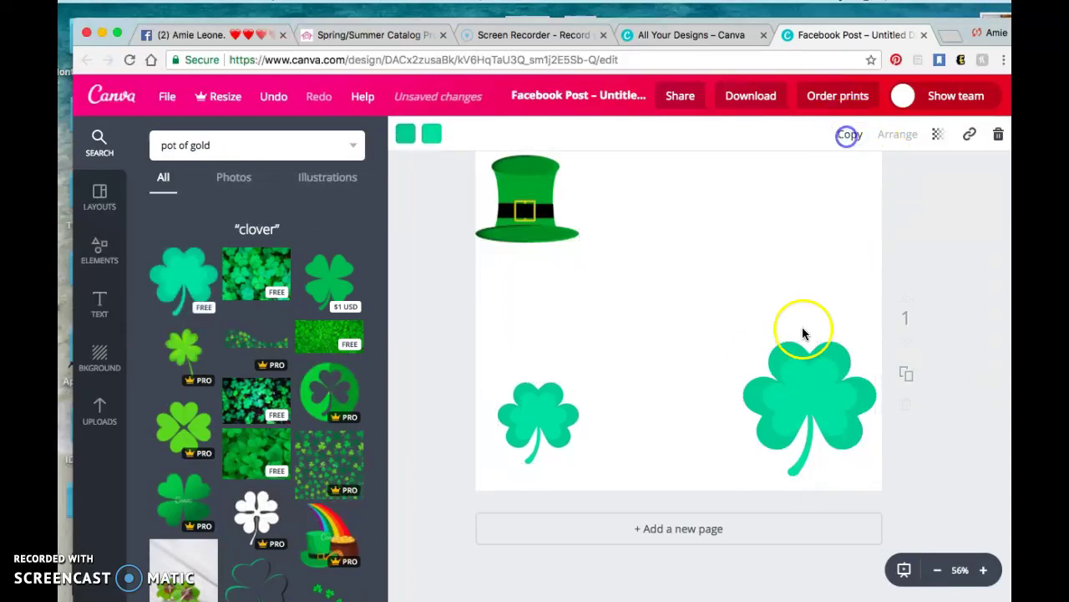
pyautogui.moveTo(788, 351); pyautogui.dragTo(691, 252)
pyautogui.moveTo(640, 198); pyautogui.dragTo(695, 419)
# Delete the duplicated clover and the small clover at the lower left of the design
pyautogui.click(998, 133)
pyautogui.click(557, 411)
pyautogui.click(998, 129)
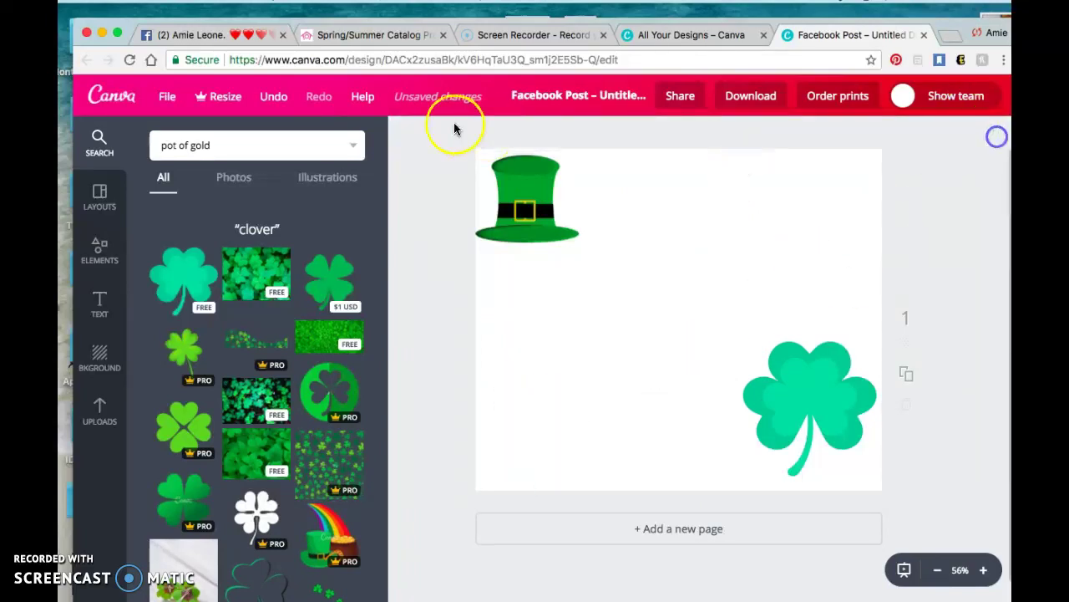
# Try recolouring the clover's inner leaves and stem with the dark green and light green of the default palette
pyautogui.click(835, 439)
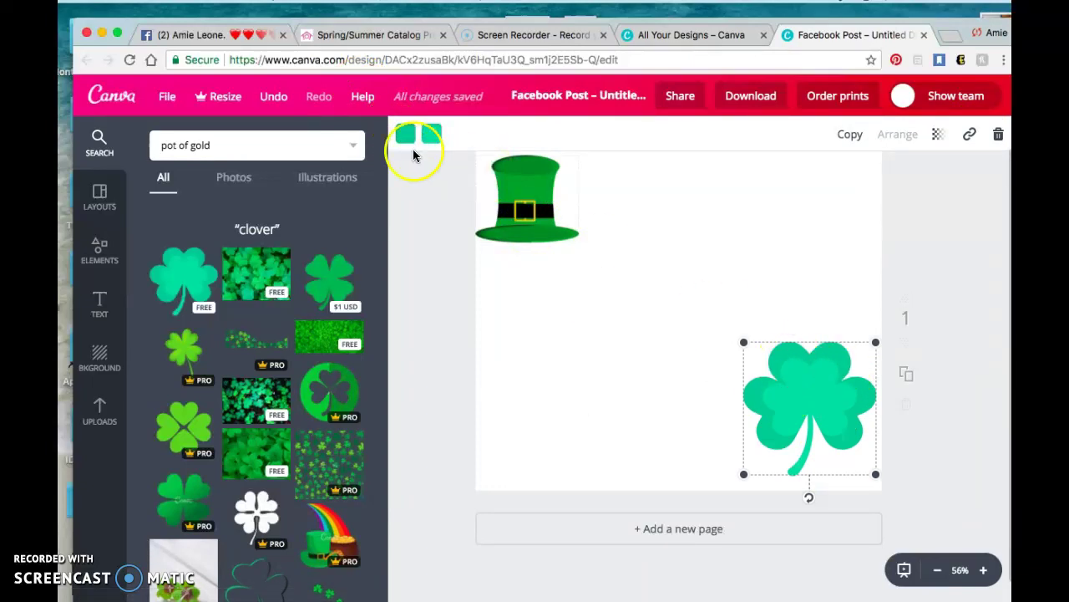
pyautogui.click(431, 135)
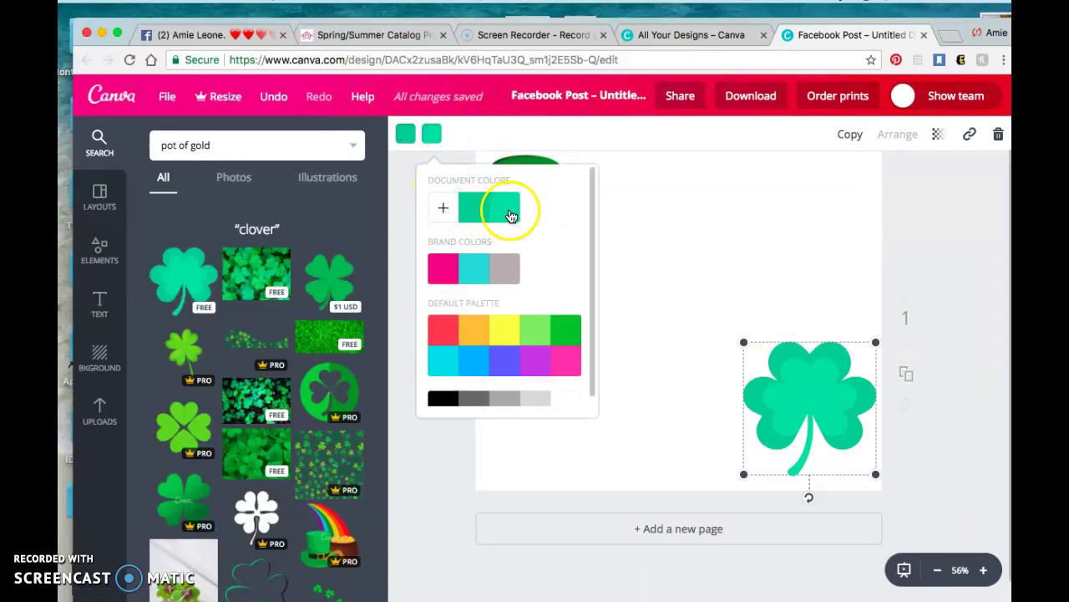
pyautogui.click(561, 336)
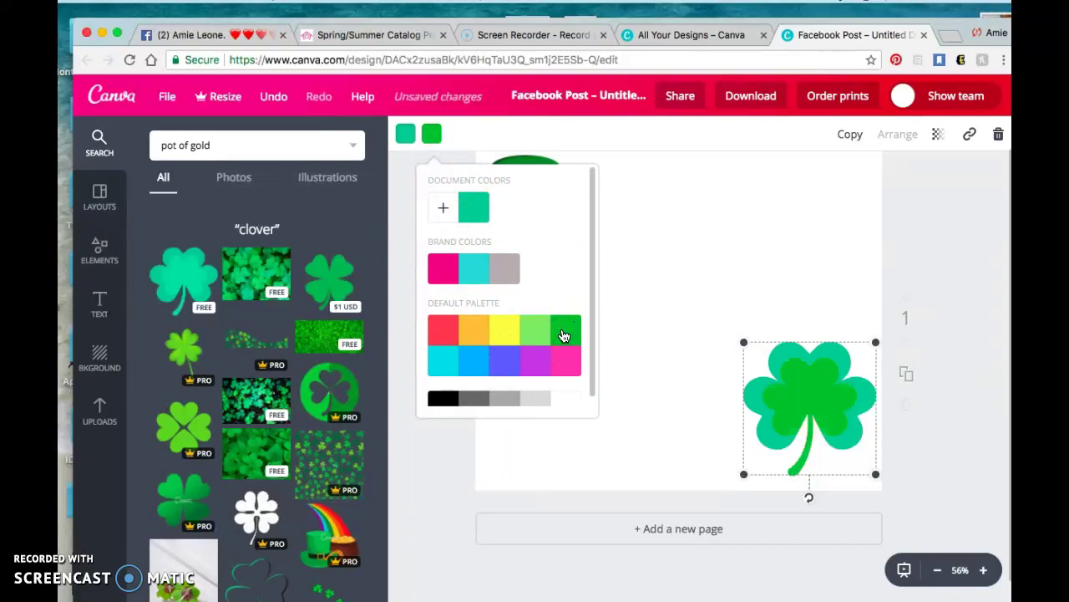
pyautogui.click(543, 335)
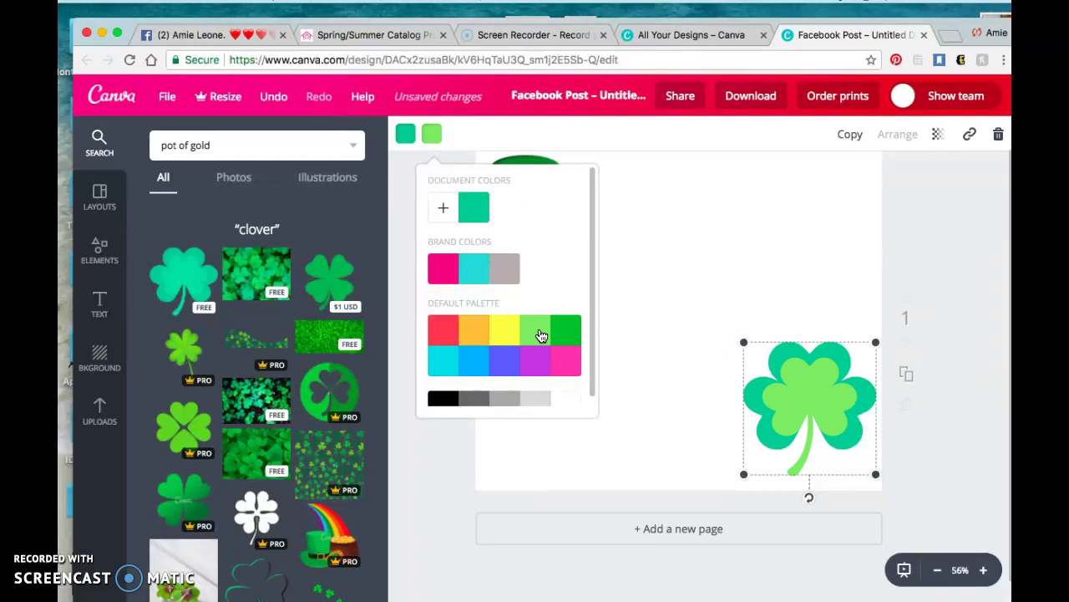
pyautogui.click(420, 126)
pyautogui.click(665, 198)
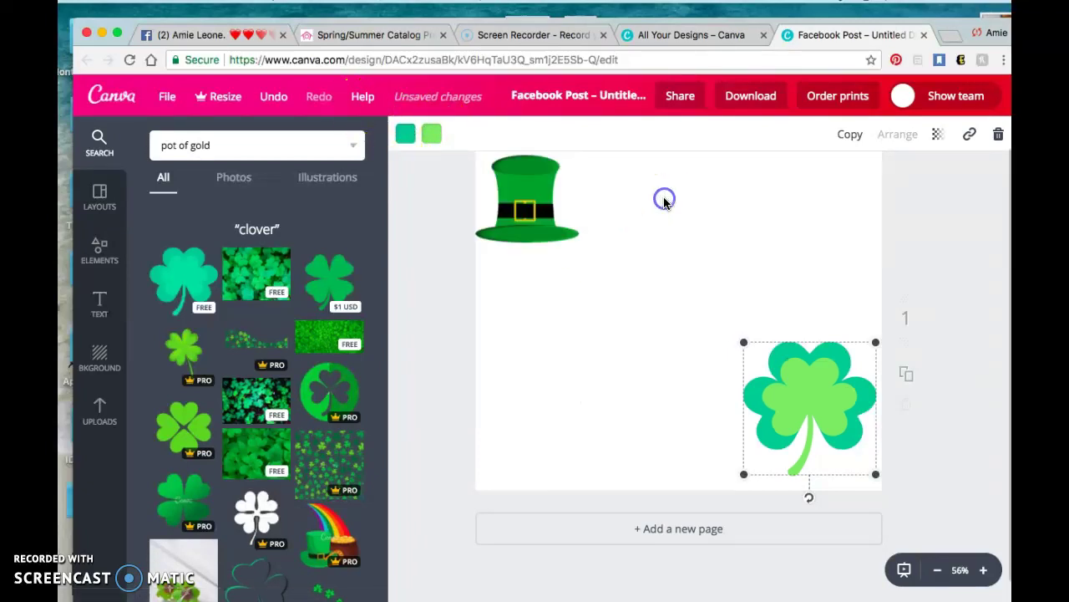
# Undo both colour changes on the clover
pyautogui.click(271, 98)
pyautogui.click(272, 97)
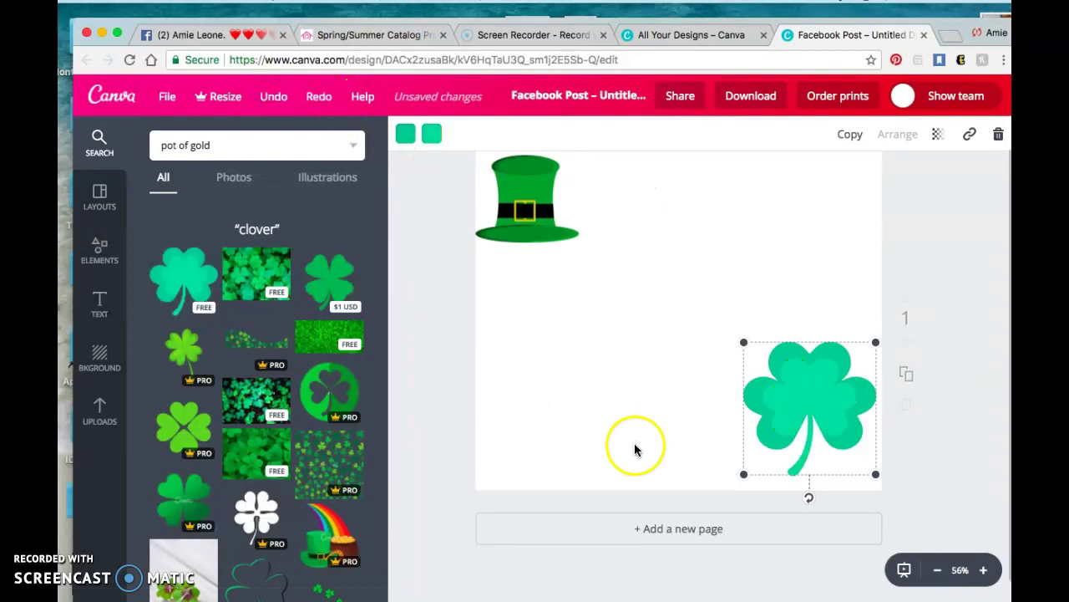
pyautogui.click(523, 200)
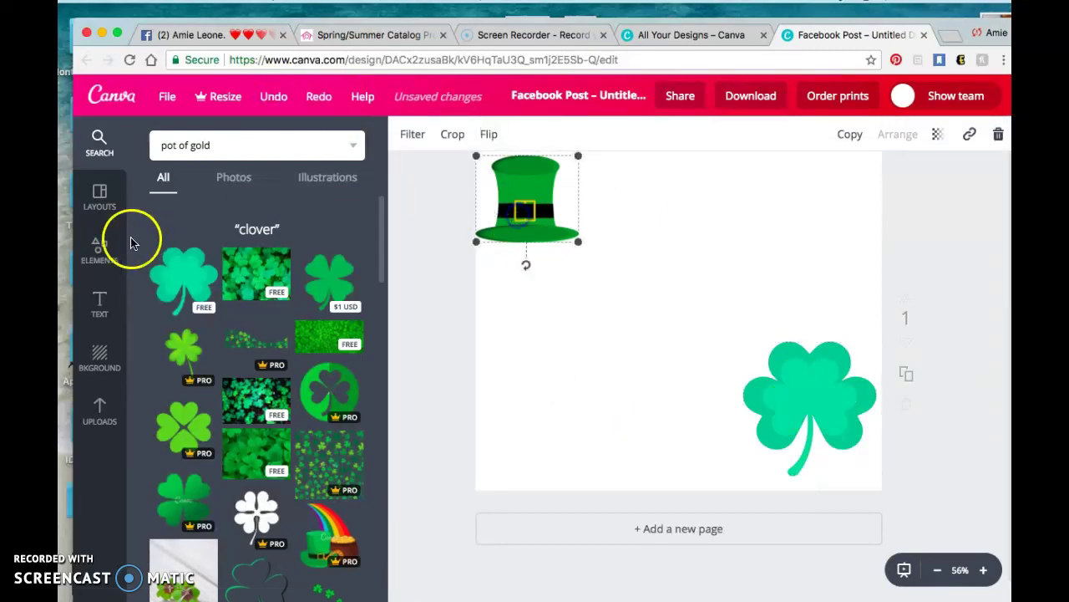
# Add a heading to the design that reads "I'm so LUCKY to have you as a customer!"
pyautogui.click(100, 304)
pyautogui.click(256, 232)
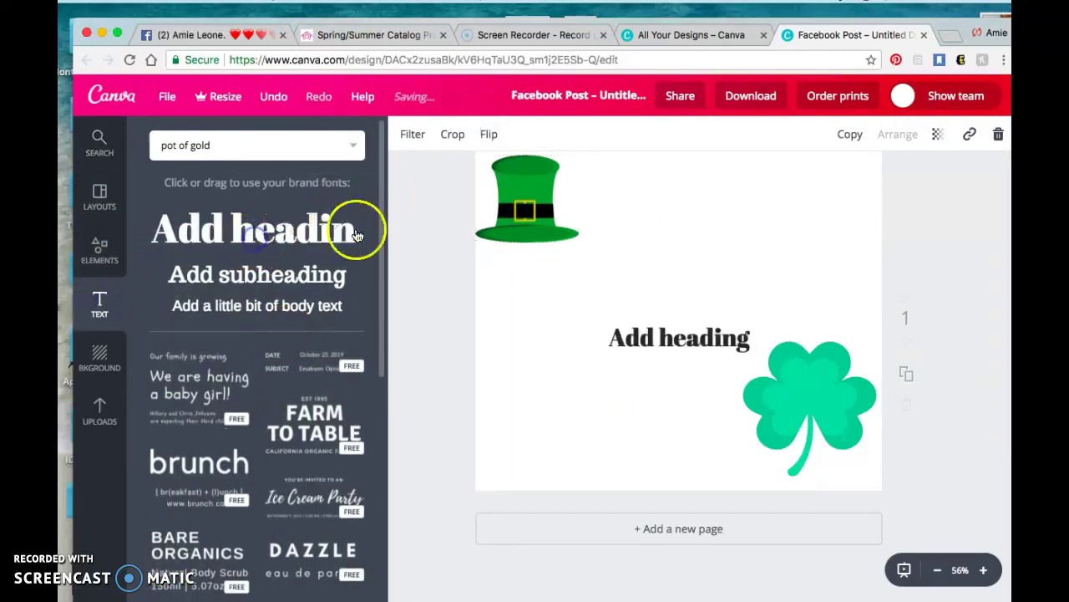
pyautogui.click(693, 337)
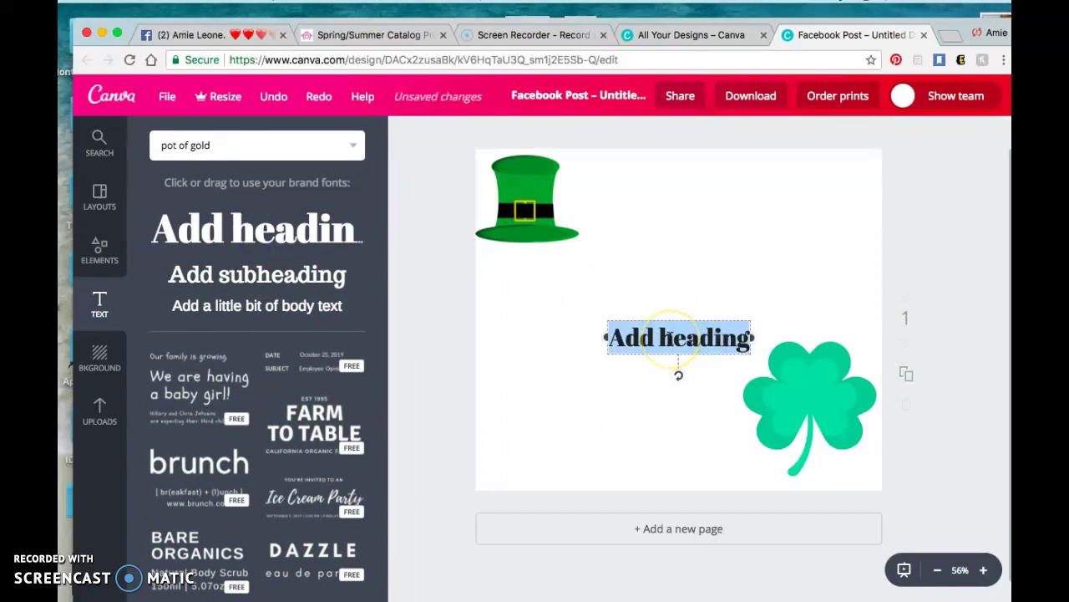
pyautogui.press('BackSpace')
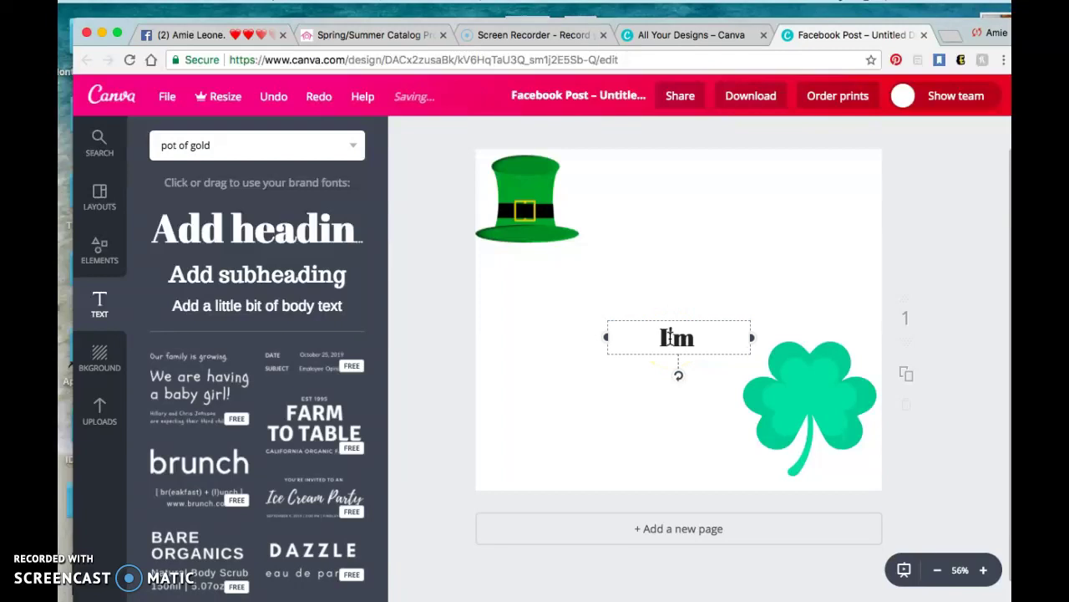
pyautogui.write("I'm so LUCKY")
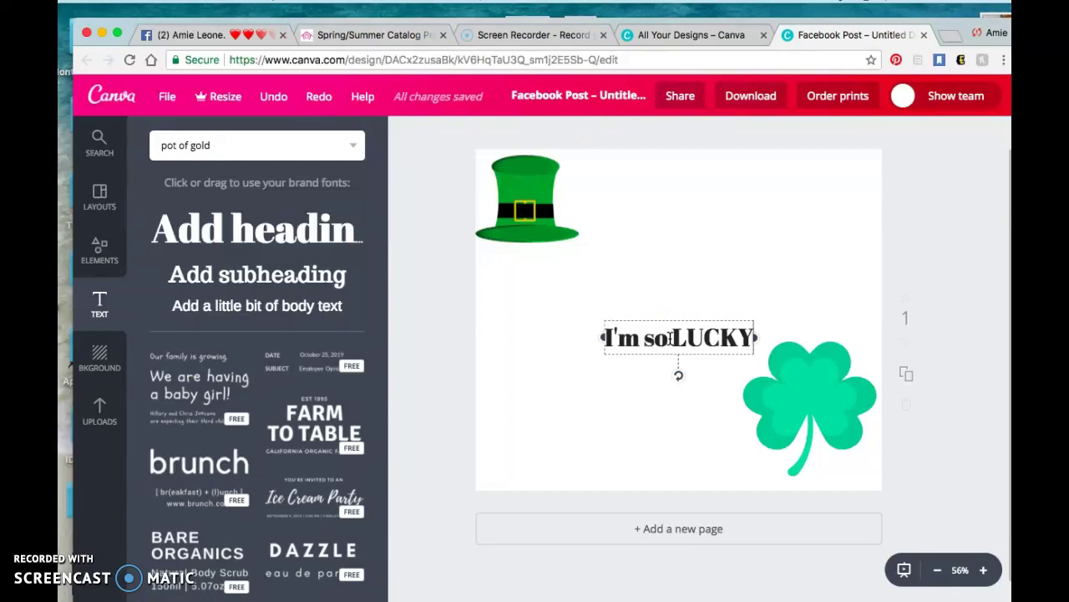
pyautogui.write(' to have you')
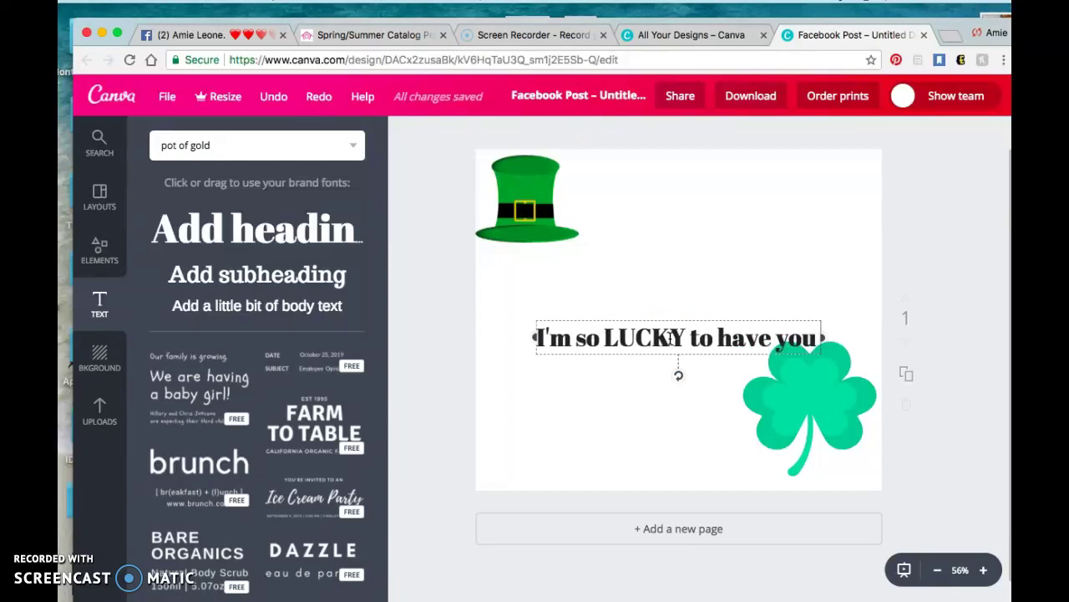
pyautogui.write(' as a customer')
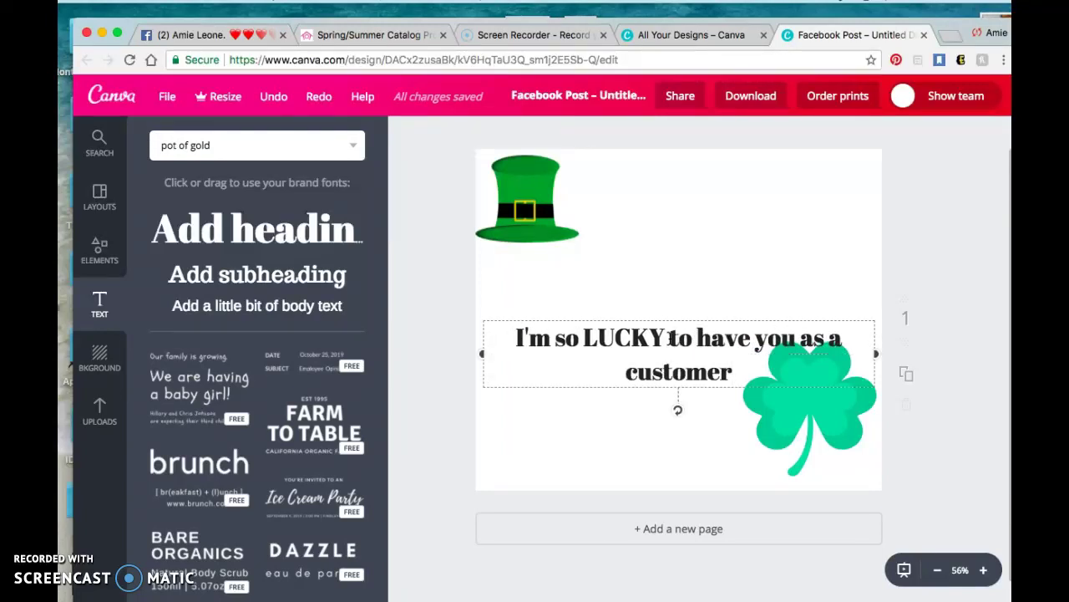
pyautogui.write('!')
# Add the line "Thank you for your order!" below the heading text and move the text box up to just beneath the hat
pyautogui.press('Return')
pyautogui.write('Thank you for your order!')
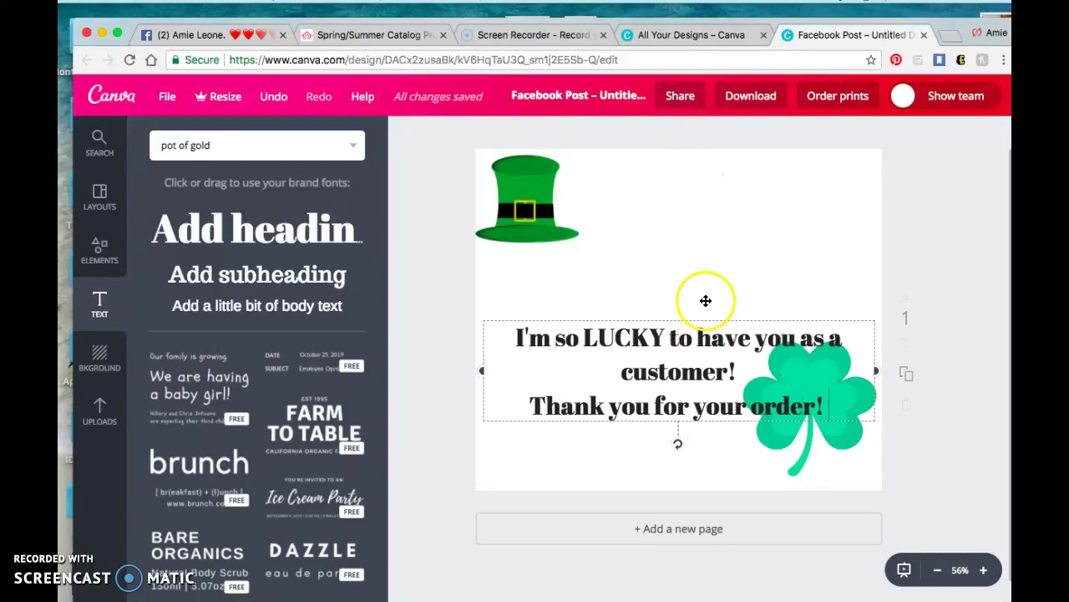
pyautogui.moveTo(702, 312); pyautogui.dragTo(699, 238)
# Delete the line "Thank you for your order!" from the heading
pyautogui.moveTo(818, 328); pyautogui.dragTo(531, 319)
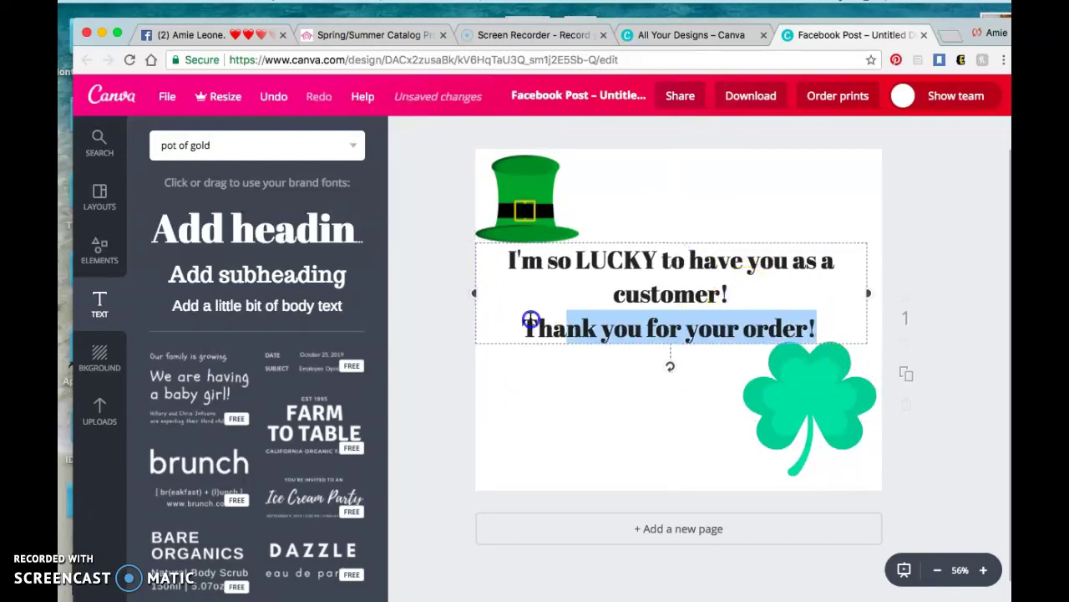
pyautogui.press('BackSpace')
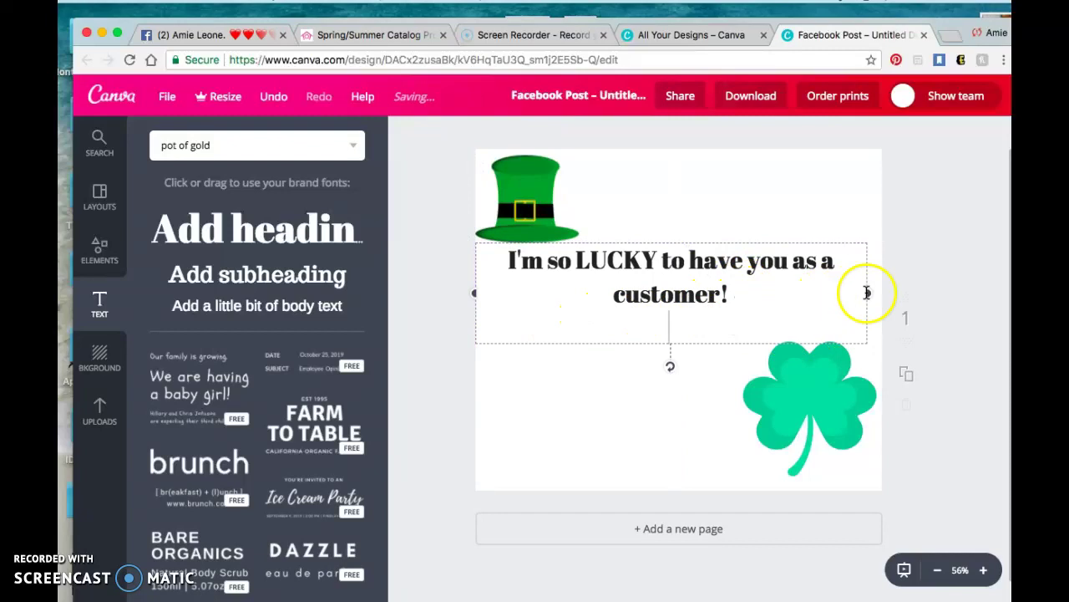
# Narrow the heading's text box so the first line breaks after "have", and place it centrally between the hat and the clover
pyautogui.moveTo(869, 292); pyautogui.dragTo(722, 292)
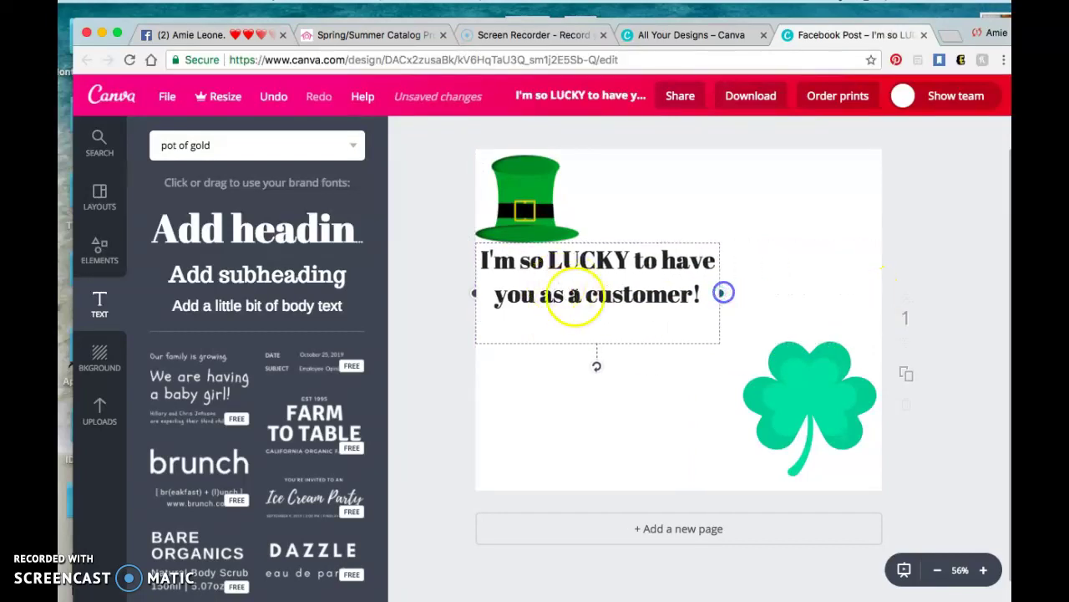
pyautogui.moveTo(635, 234); pyautogui.dragTo(700, 239)
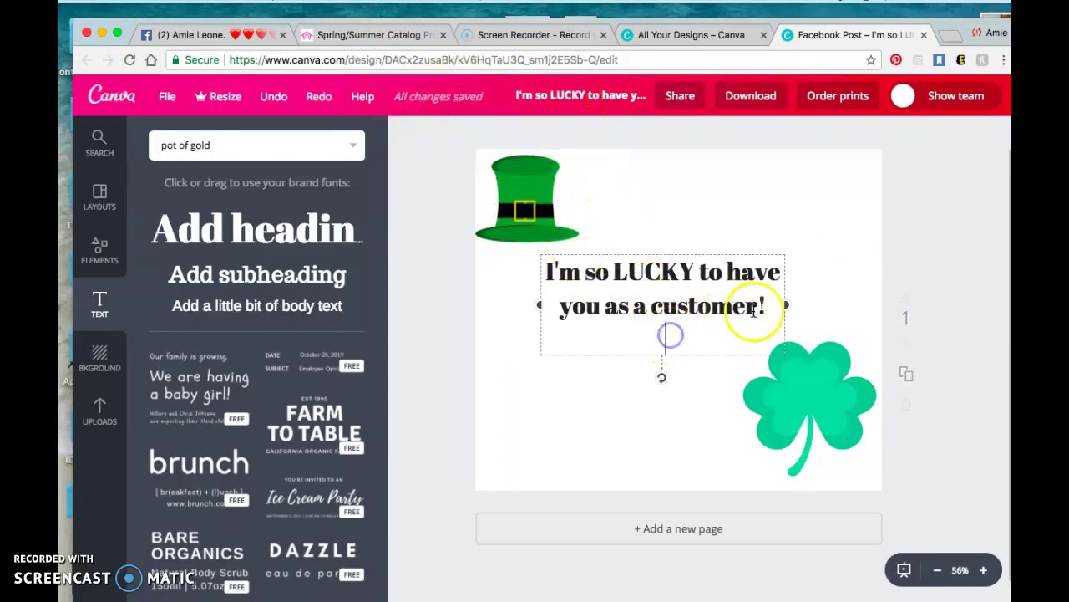
pyautogui.click(692, 287)
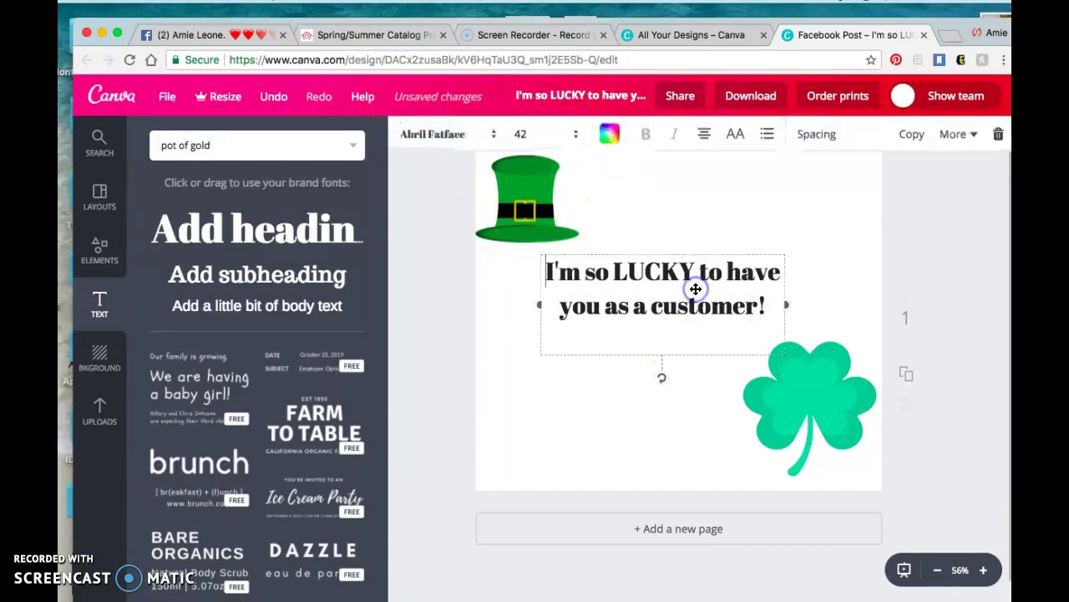
pyautogui.click(702, 212)
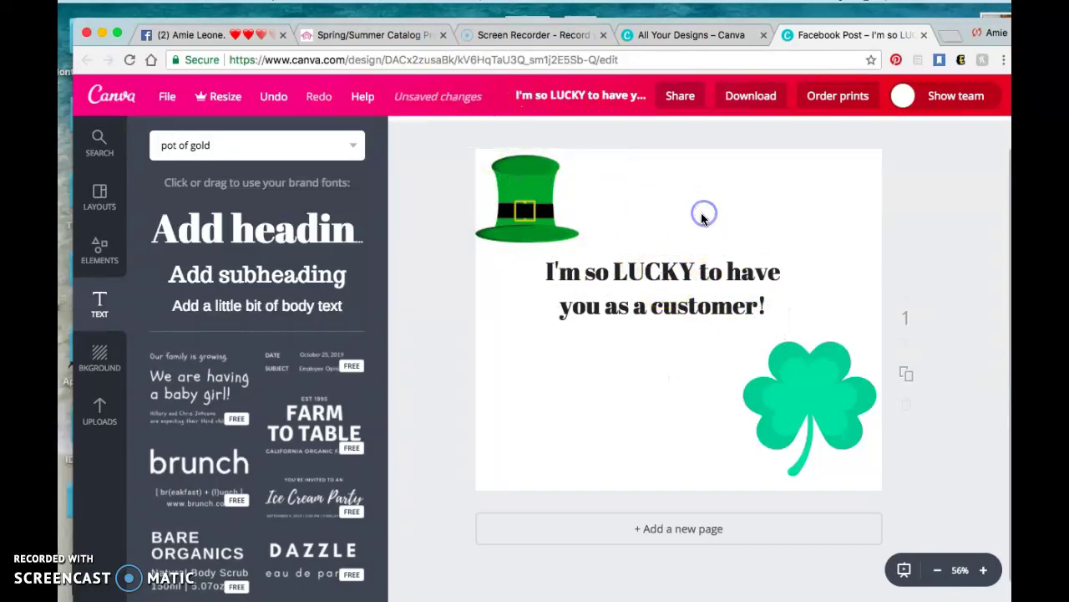
# Colour the "I'm so LUCKY to have you as a customer!" heading green from the default palette
pyautogui.click(684, 280)
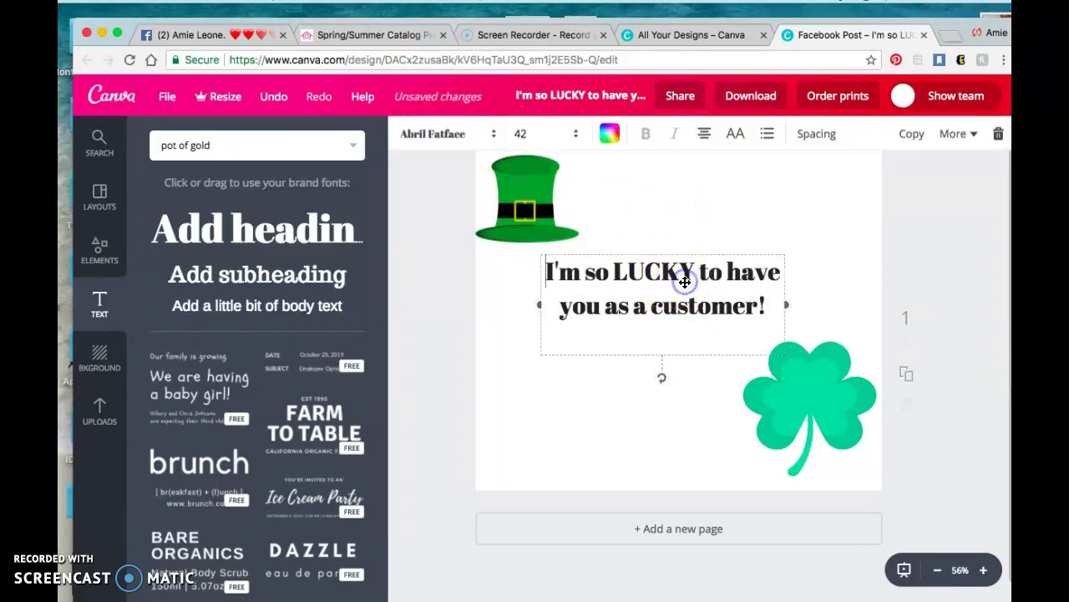
pyautogui.click(613, 135)
pyautogui.click(653, 330)
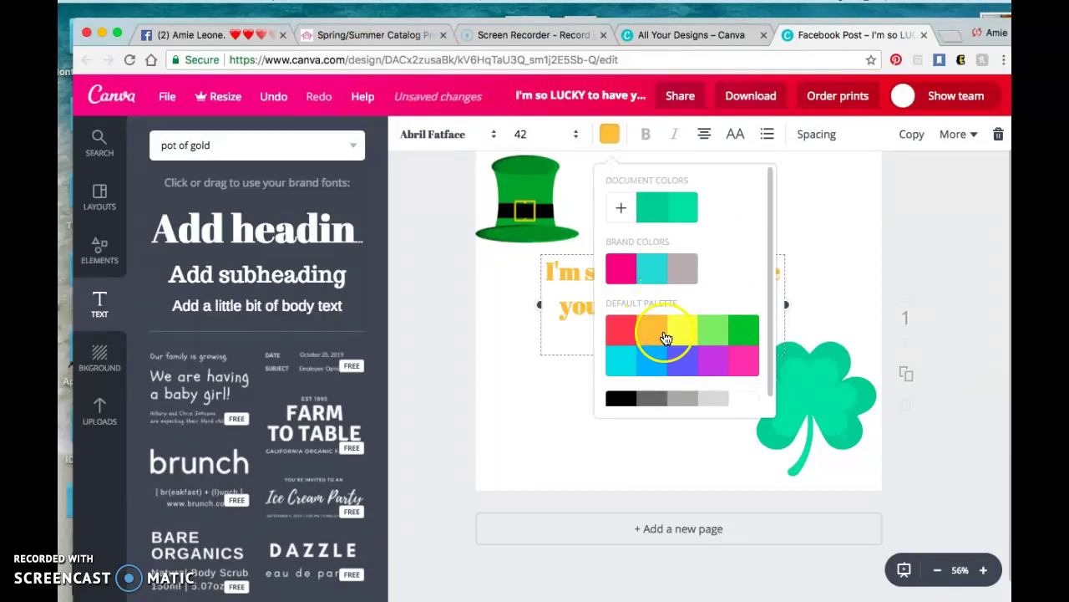
pyautogui.click(748, 336)
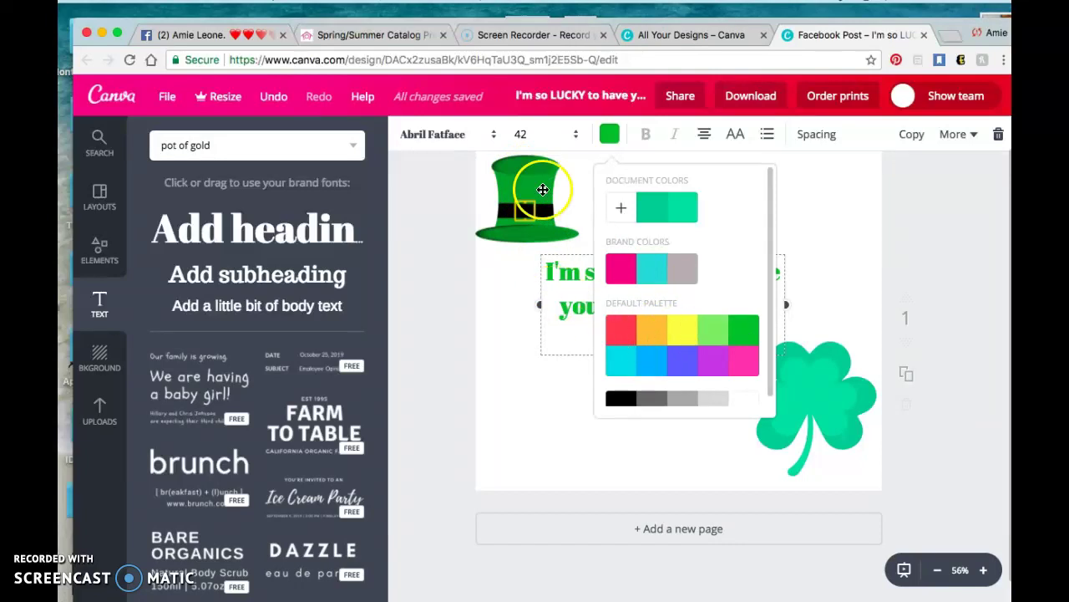
# Change the customer message's font to Josefin Sans and make it bold
pyautogui.click(493, 134)
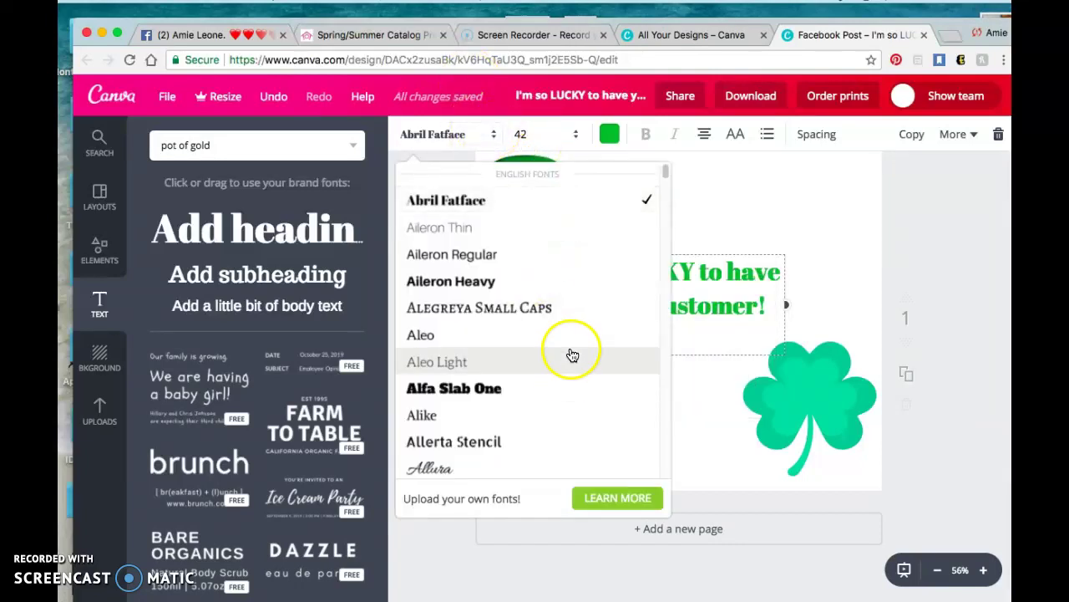
pyautogui.scroll(-10, 571, 354)
pyautogui.scroll(5, 568, 355)
pyautogui.scroll(-3, 568, 355)
pyautogui.scroll(-10, 568, 355)
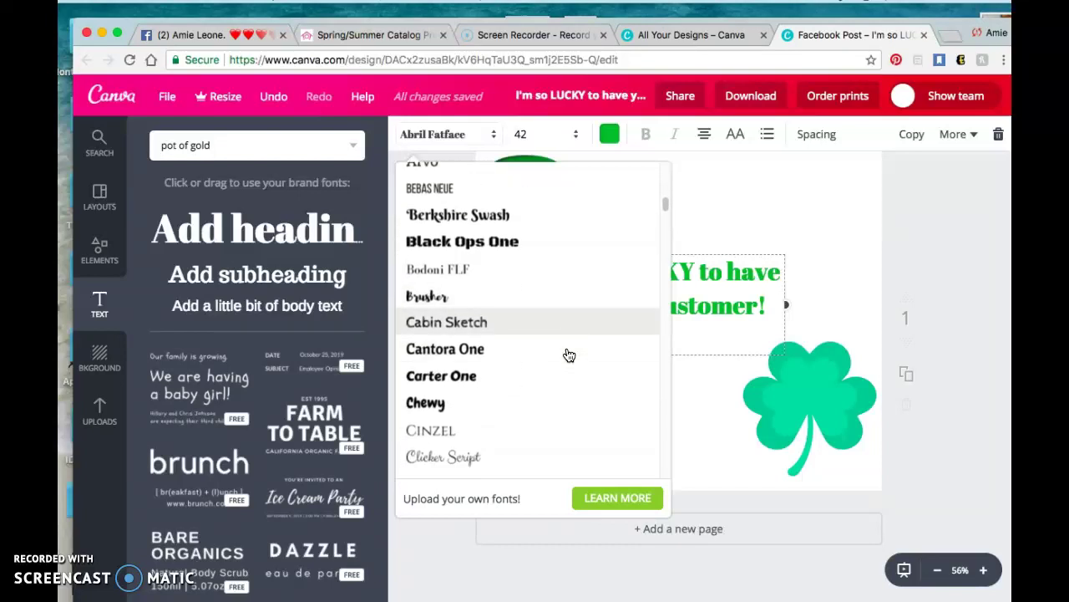
pyautogui.scroll(-12, 568, 355)
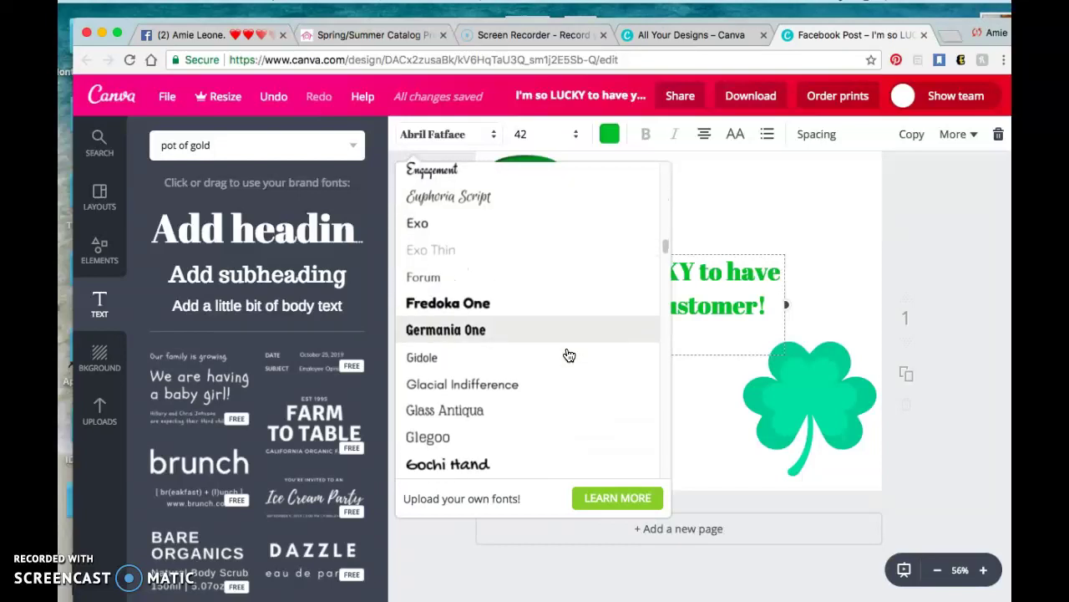
pyautogui.scroll(-1, 568, 355)
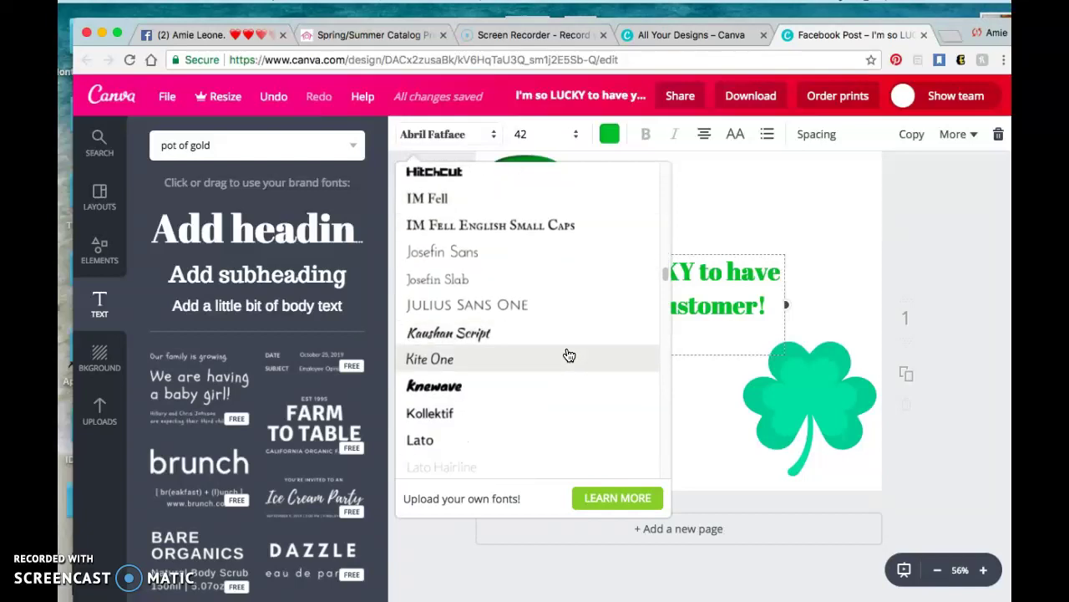
pyautogui.click(468, 250)
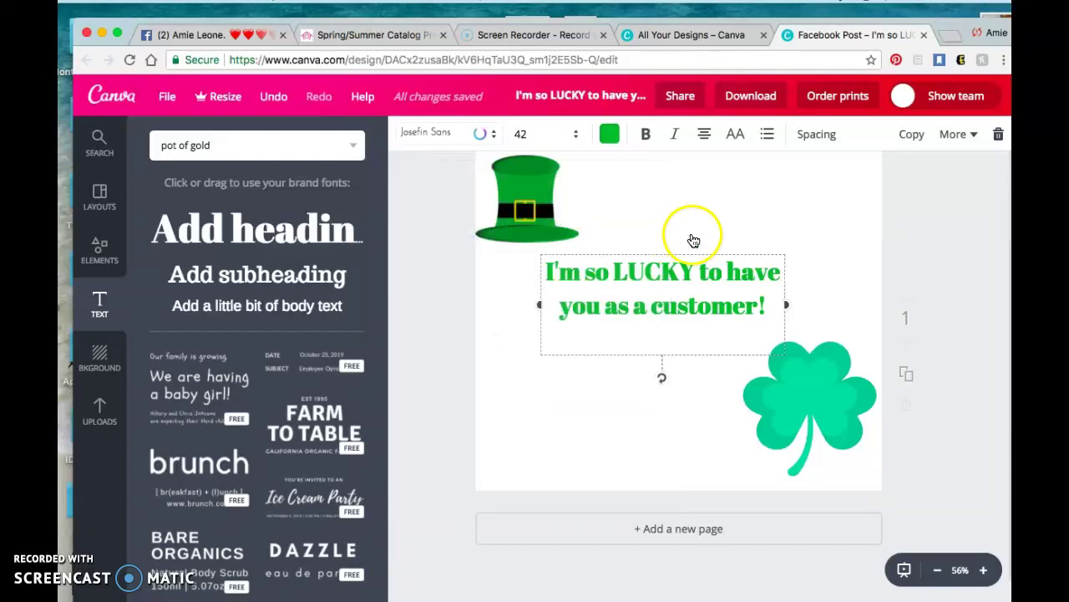
pyautogui.click(645, 135)
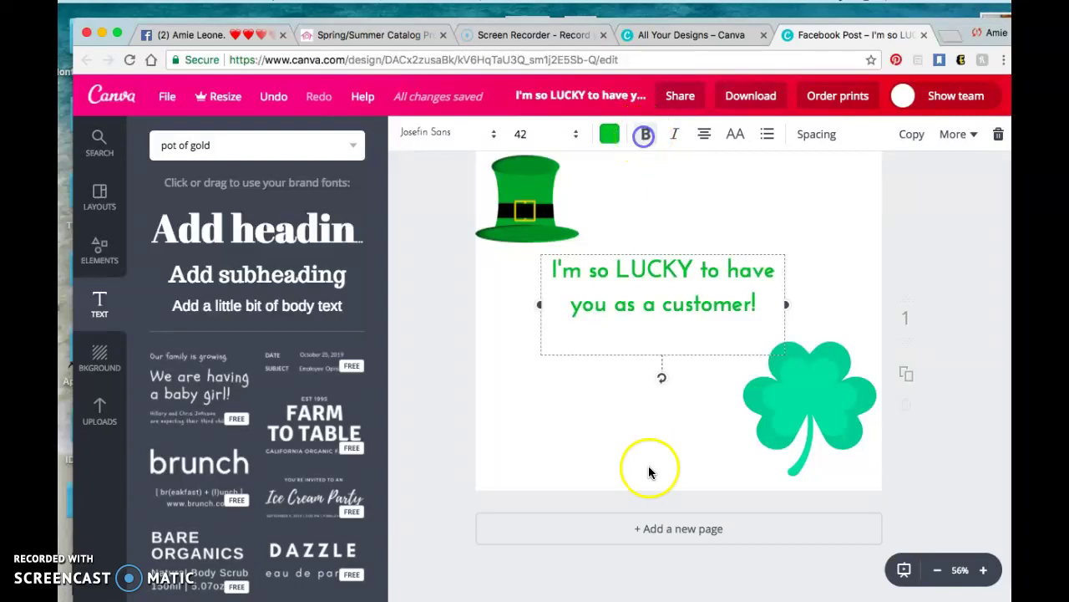
# Set the customer message's letter spacing to 30 and its line height to 1.57
pyautogui.click(817, 141)
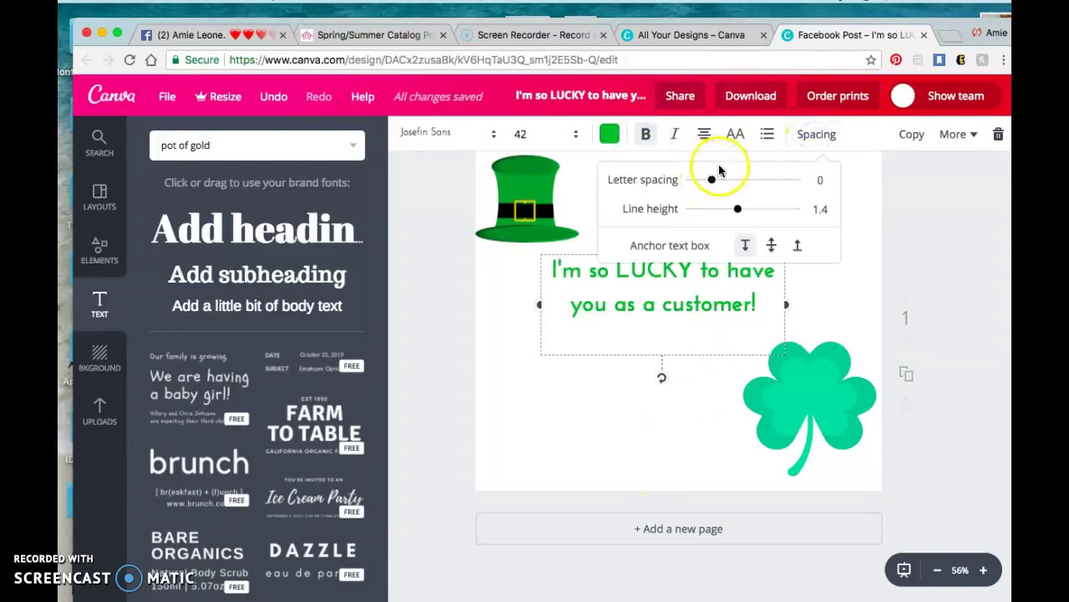
pyautogui.moveTo(714, 182)
pyautogui.mouseDown()
pyautogui.moveTo(733, 186)
pyautogui.moveTo(715, 184)
pyautogui.mouseUp()
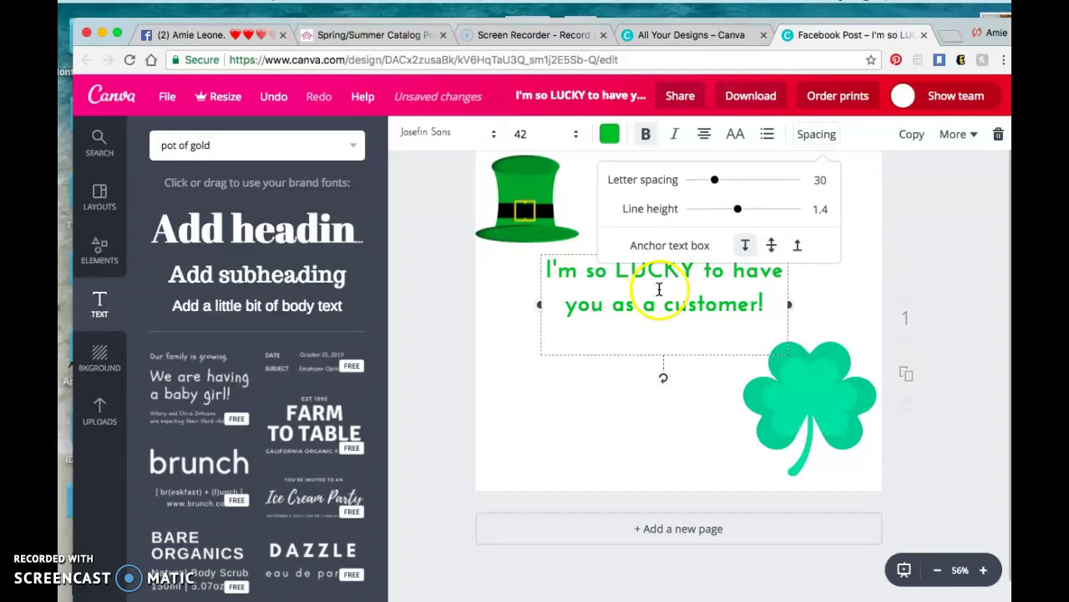
pyautogui.click(739, 210)
pyautogui.moveTo(740, 213)
pyautogui.mouseDown()
pyautogui.moveTo(724, 210)
pyautogui.moveTo(747, 221)
pyautogui.mouseUp()
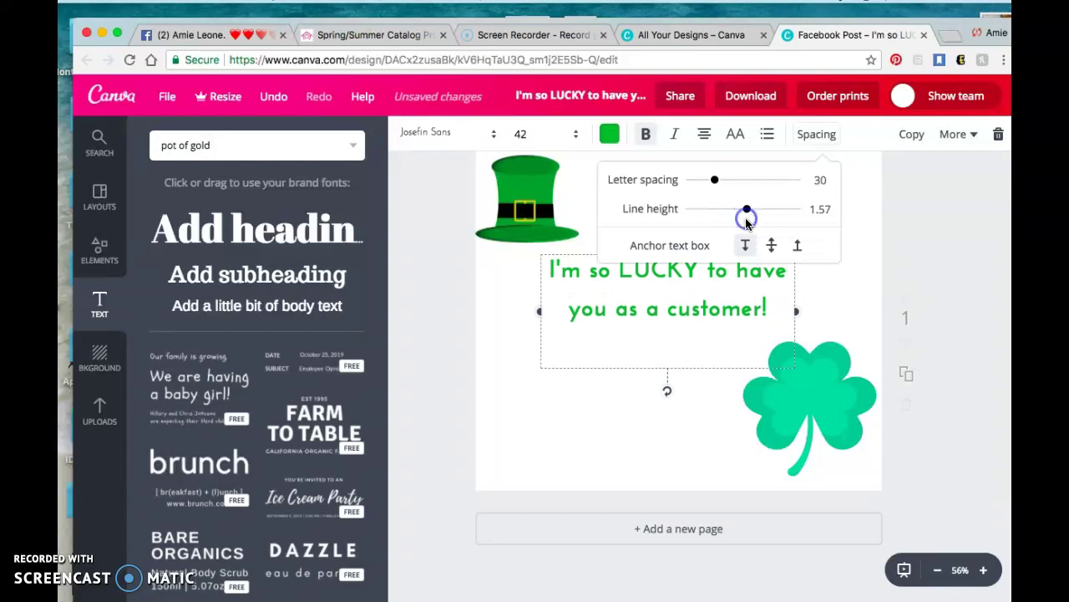
pyautogui.click(854, 222)
# Increase the customer message's font size to 56 and tighten its line height to 1.06
pyautogui.click(576, 133)
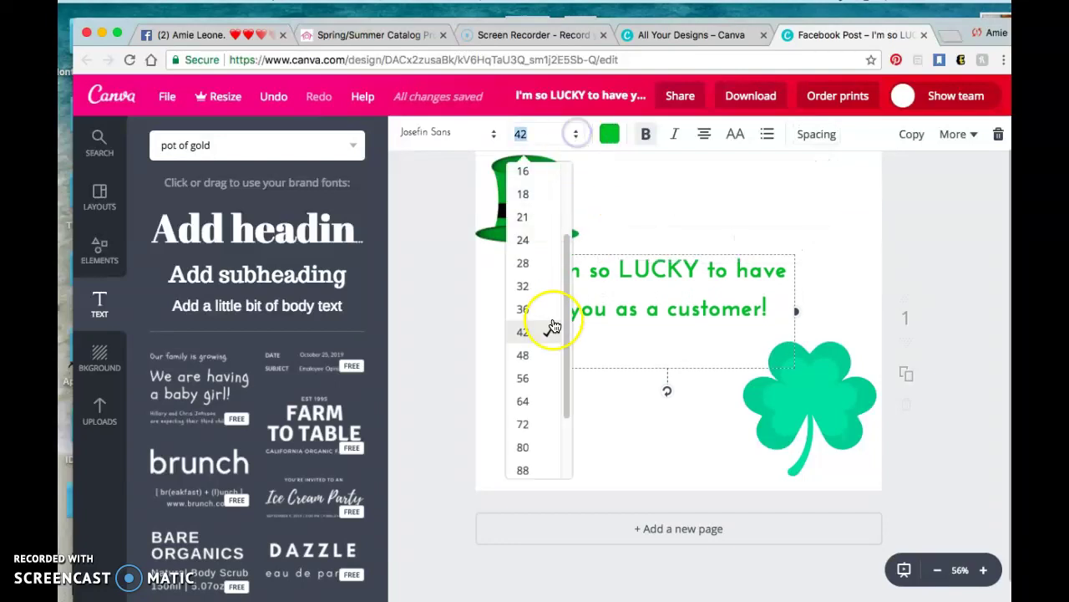
pyautogui.click(541, 377)
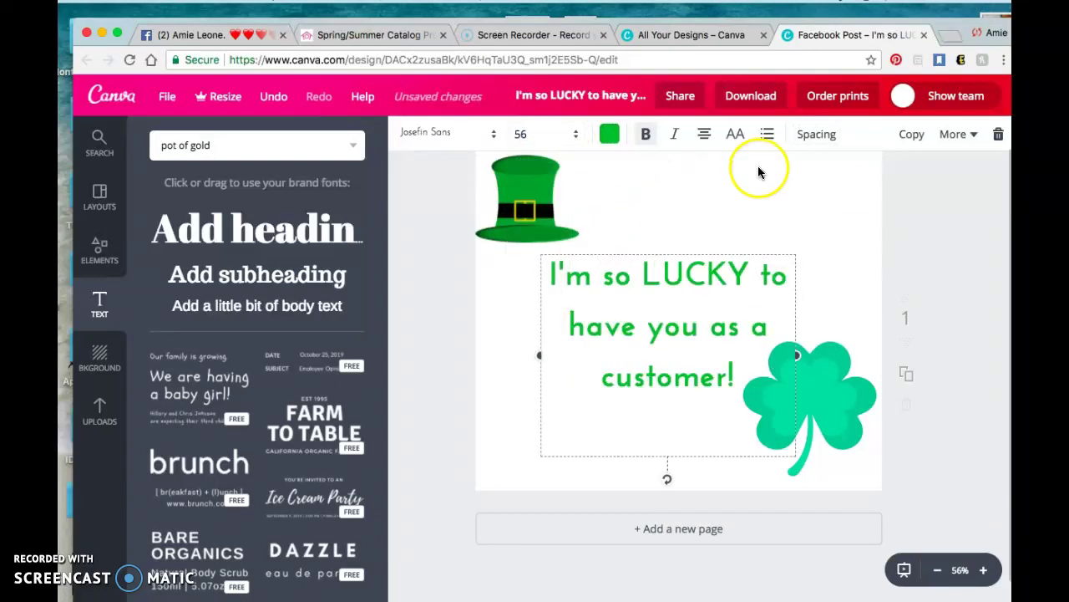
pyautogui.click(816, 134)
pyautogui.moveTo(747, 211); pyautogui.dragTo(720, 208)
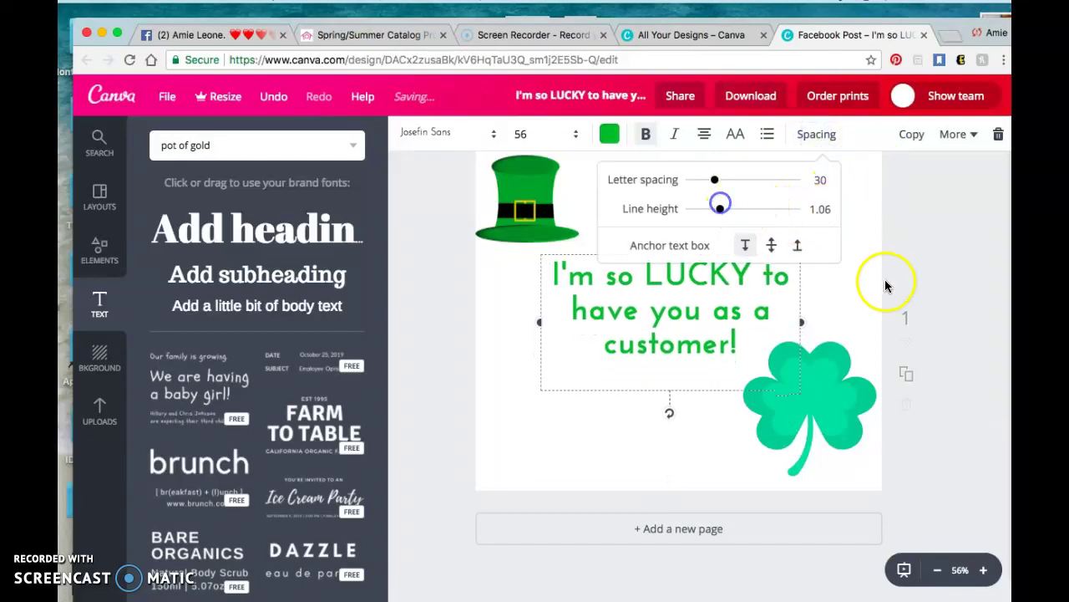
pyautogui.click(832, 280)
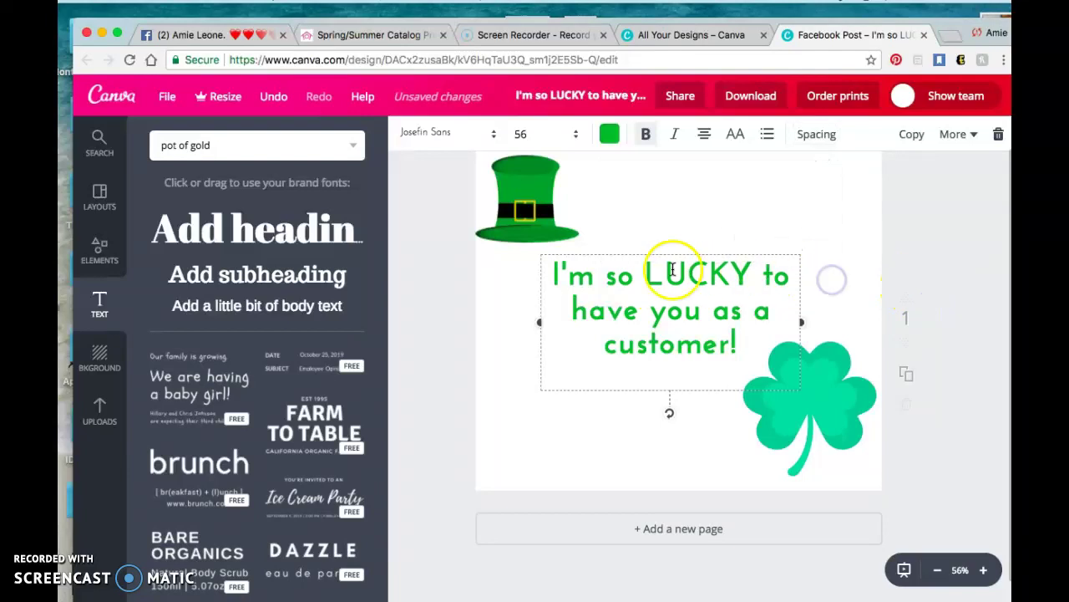
# Colour only the word "LUCKY" in the message orange from the default palette
pyautogui.moveTo(643, 273); pyautogui.dragTo(718, 273)
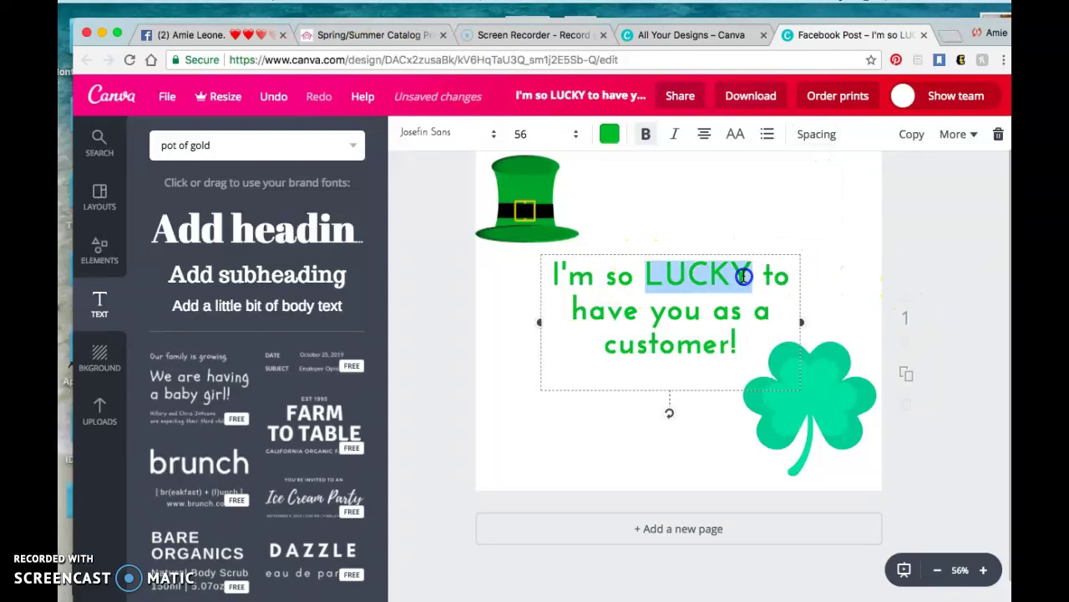
pyautogui.click(612, 145)
pyautogui.click(654, 332)
pyautogui.click(504, 324)
pyautogui.click(638, 433)
# Add a new heading reading "Thank You" and move the customer message slightly up and to the right, beside the hat's brim
pyautogui.click(640, 252)
pyautogui.click(584, 274)
pyautogui.moveTo(274, 219); pyautogui.dragTo(680, 326)
pyautogui.write('Thank You')
pyautogui.moveTo(763, 327); pyautogui.dragTo(782, 310)
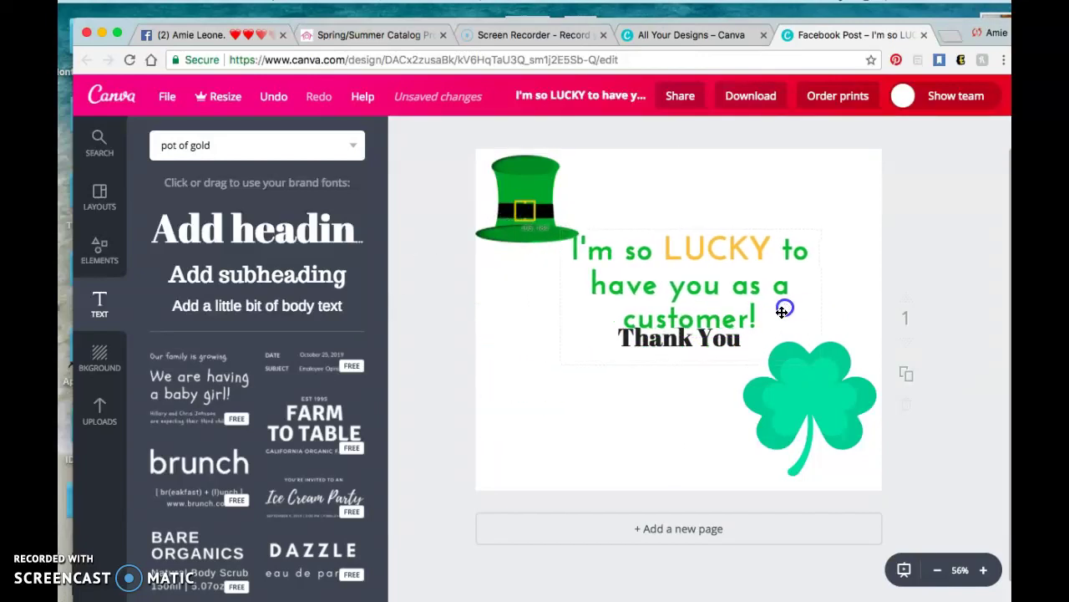
# Move the "Thank You" text to the empty area left of the clover and set its font to Playlist Script
pyautogui.click(716, 345)
pyautogui.moveTo(654, 374); pyautogui.dragTo(570, 425)
pyautogui.click(493, 133)
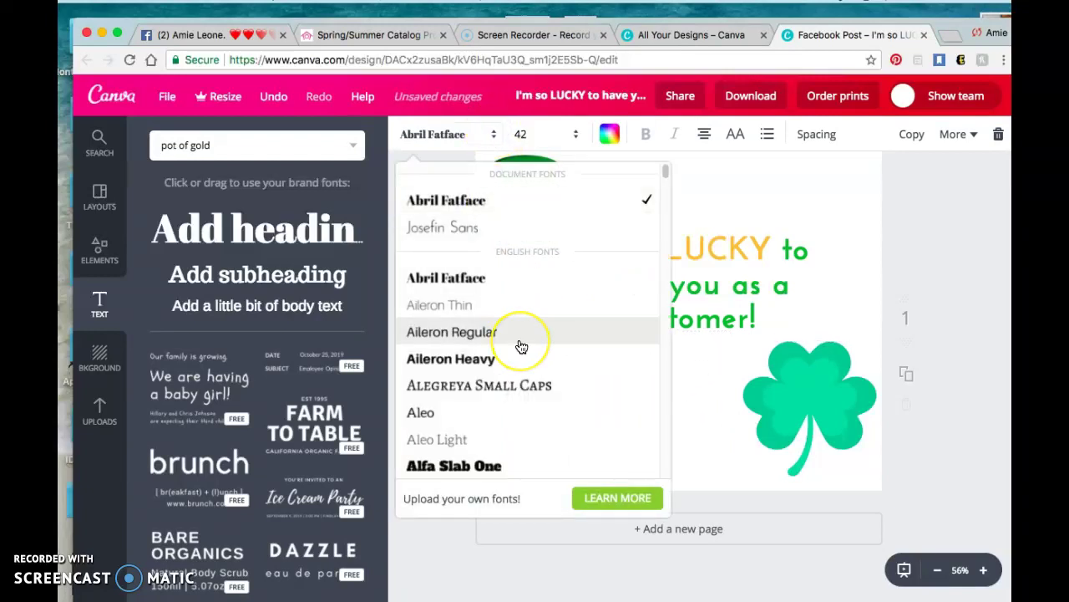
pyautogui.scroll(-20, 521, 346)
pyautogui.scroll(-10, 520, 346)
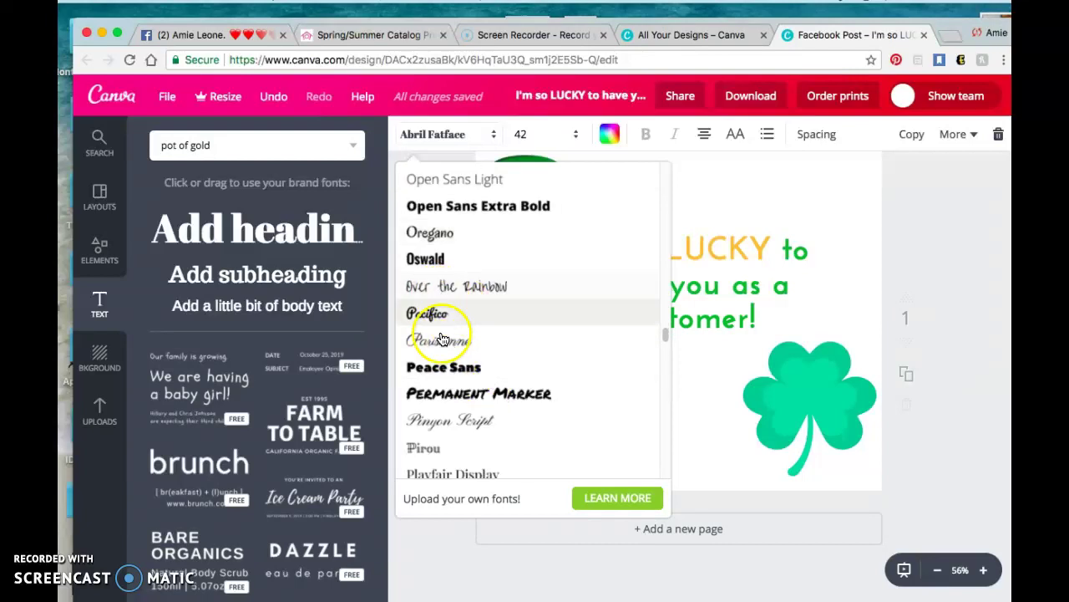
pyautogui.scroll(-4, 457, 355)
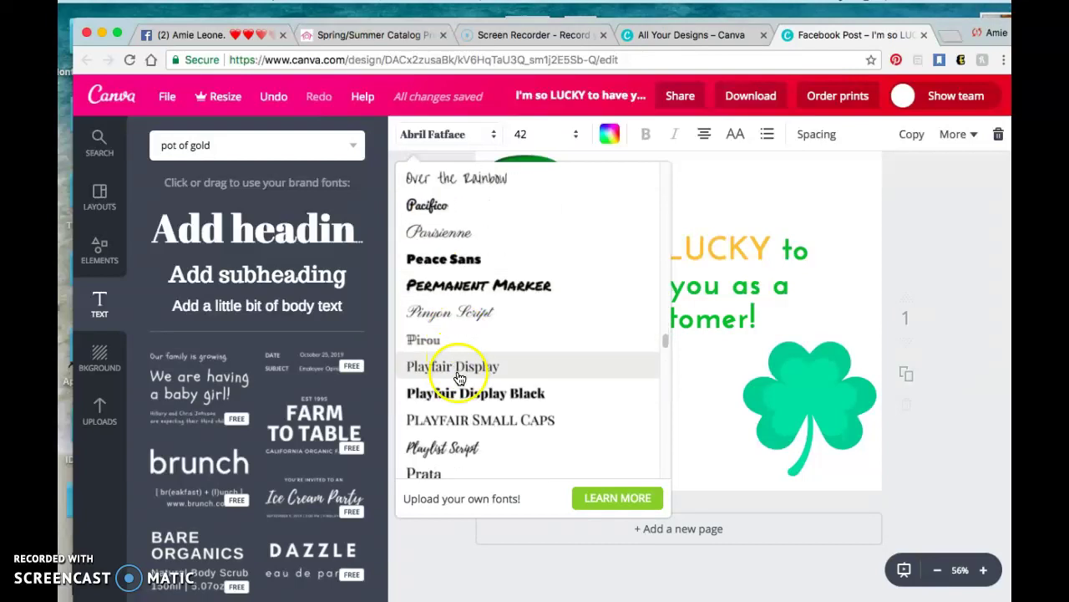
pyautogui.click(464, 456)
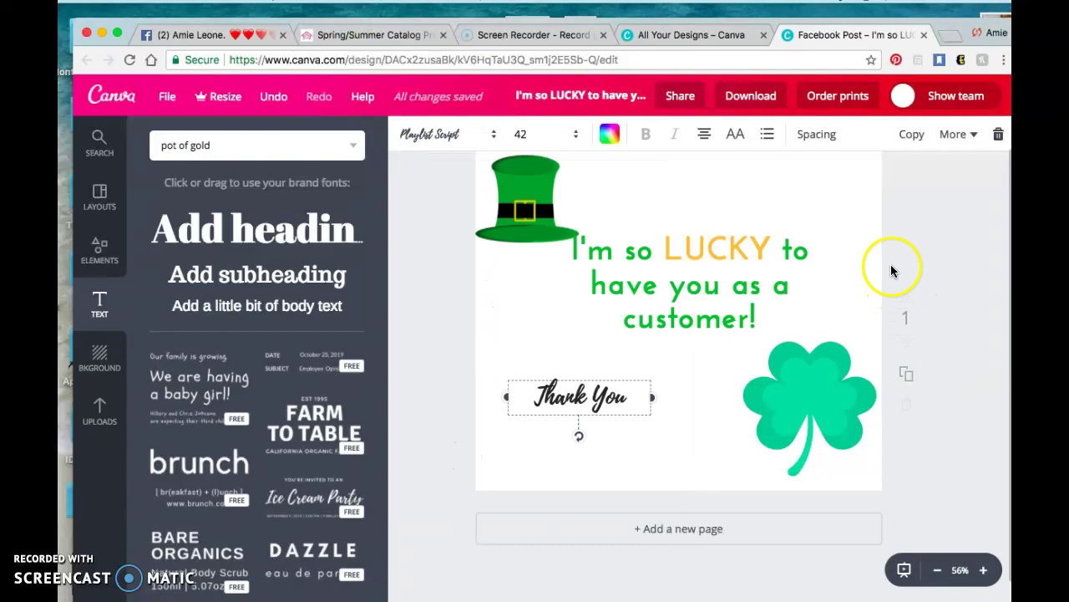
# Set the "Thank You" text's letter spacing to 90 and font size to 56, moving it slightly up and to the left
pyautogui.click(816, 134)
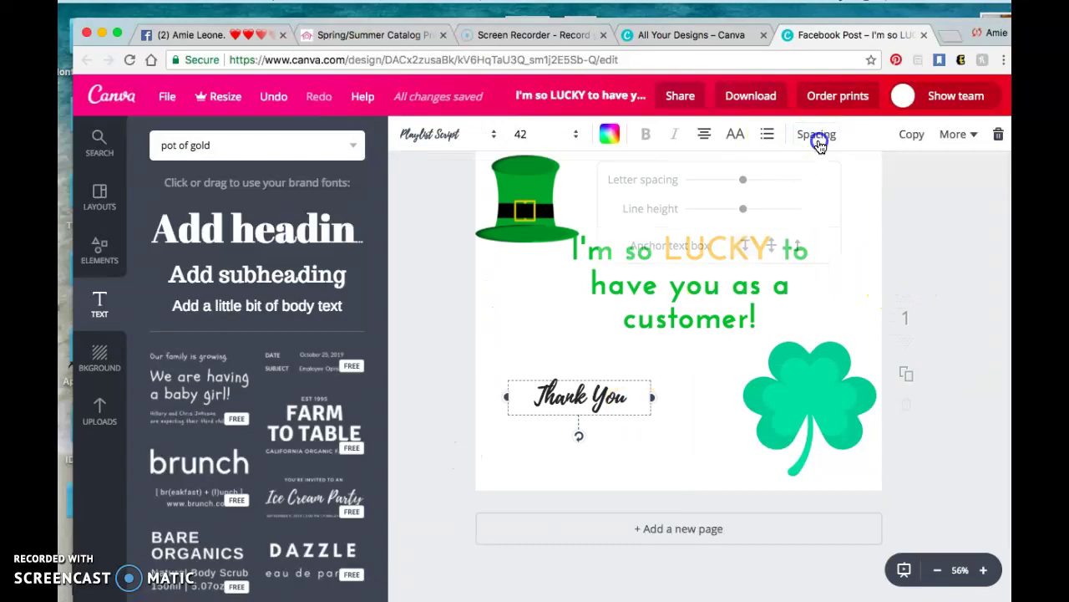
pyautogui.moveTo(715, 183); pyautogui.dragTo(721, 187)
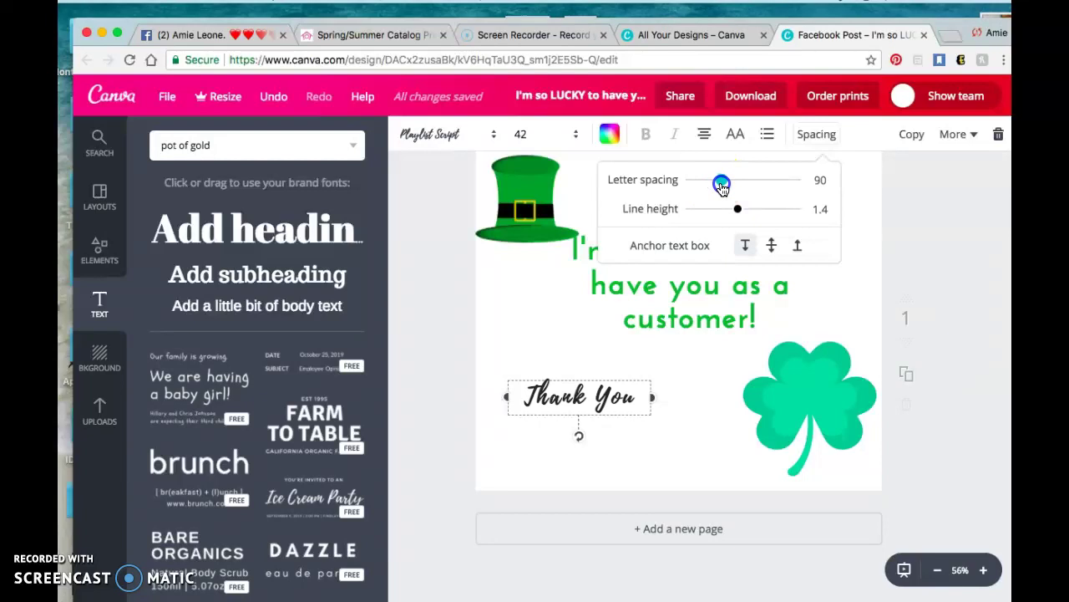
pyautogui.click(549, 326)
pyautogui.click(574, 134)
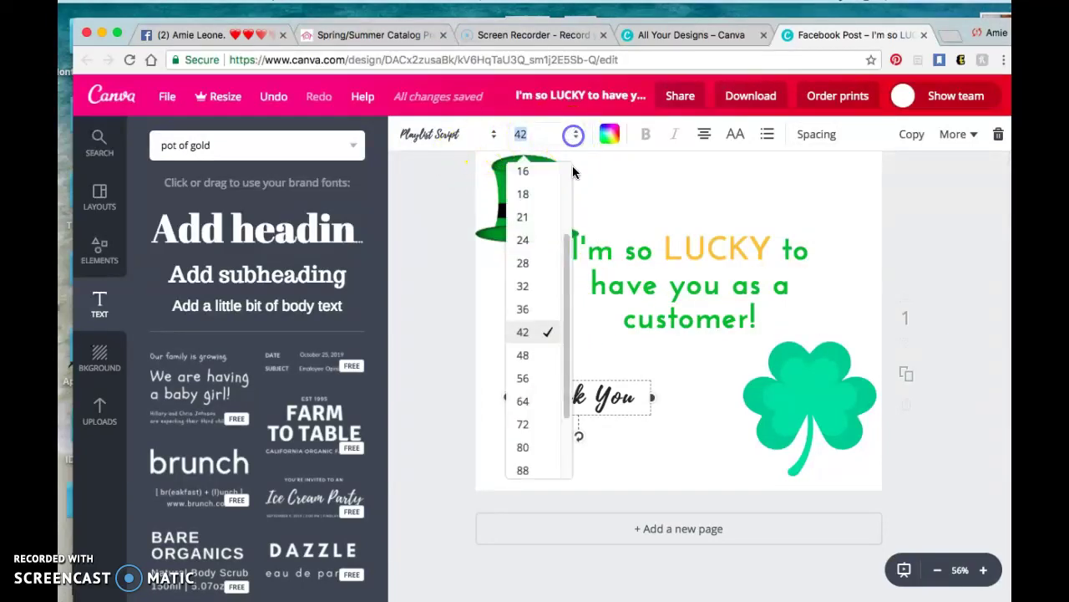
pyautogui.click(541, 378)
pyautogui.moveTo(560, 369); pyautogui.dragTo(547, 342)
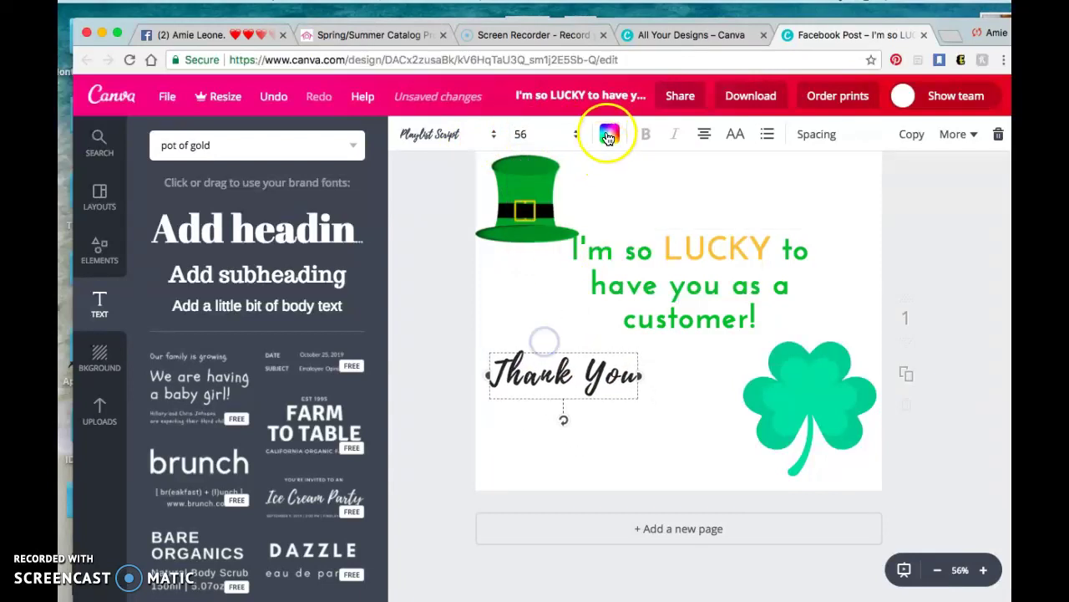
# Colour the "Thank You" text orange from the default palette
pyautogui.click(609, 135)
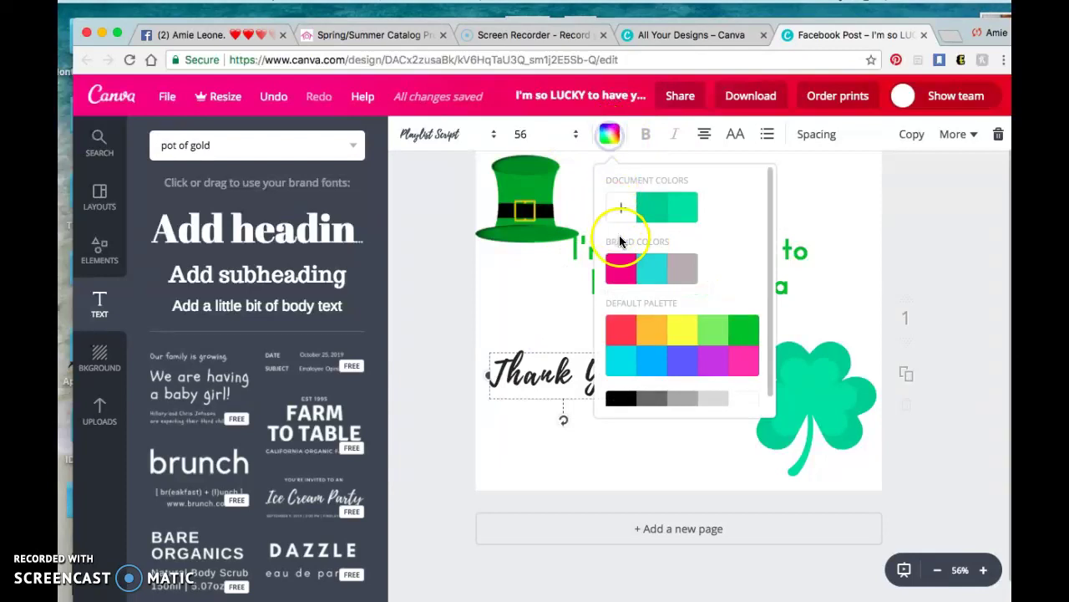
pyautogui.click(661, 337)
pyautogui.click(596, 435)
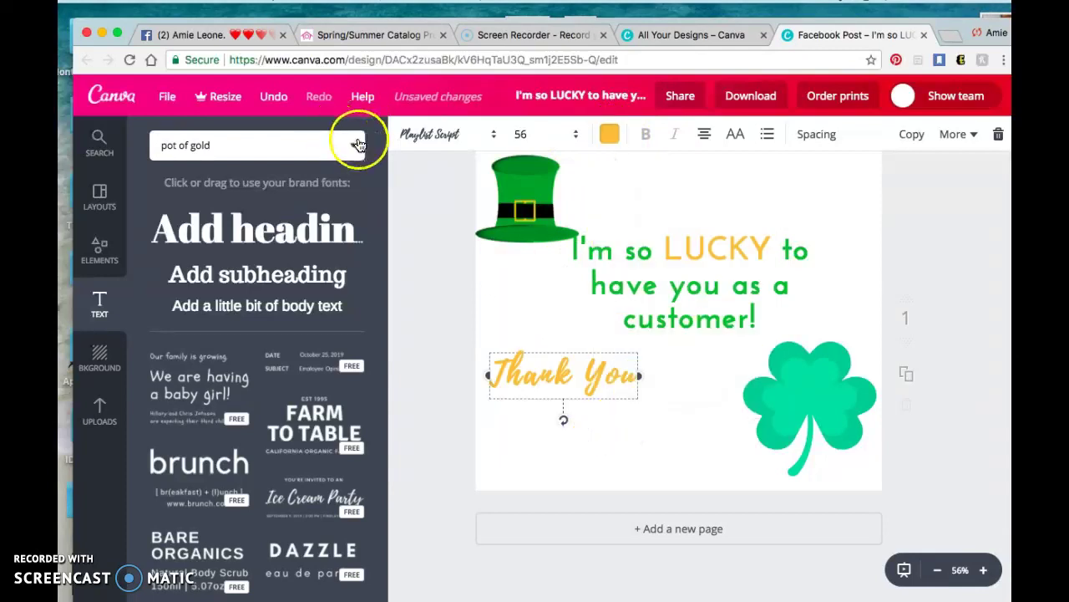
pyautogui.click(480, 137)
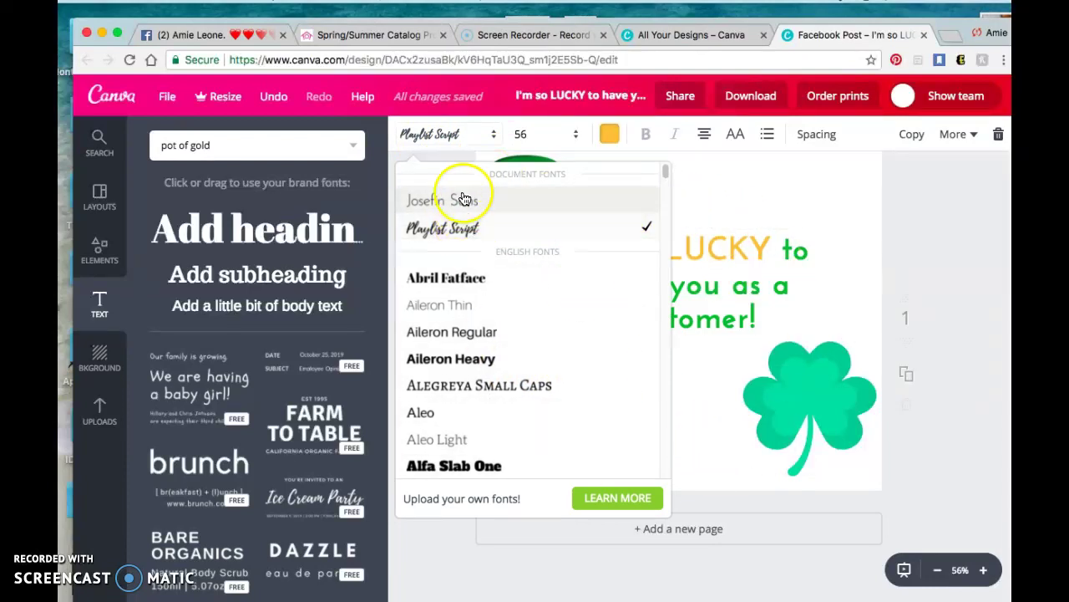
pyautogui.click(693, 393)
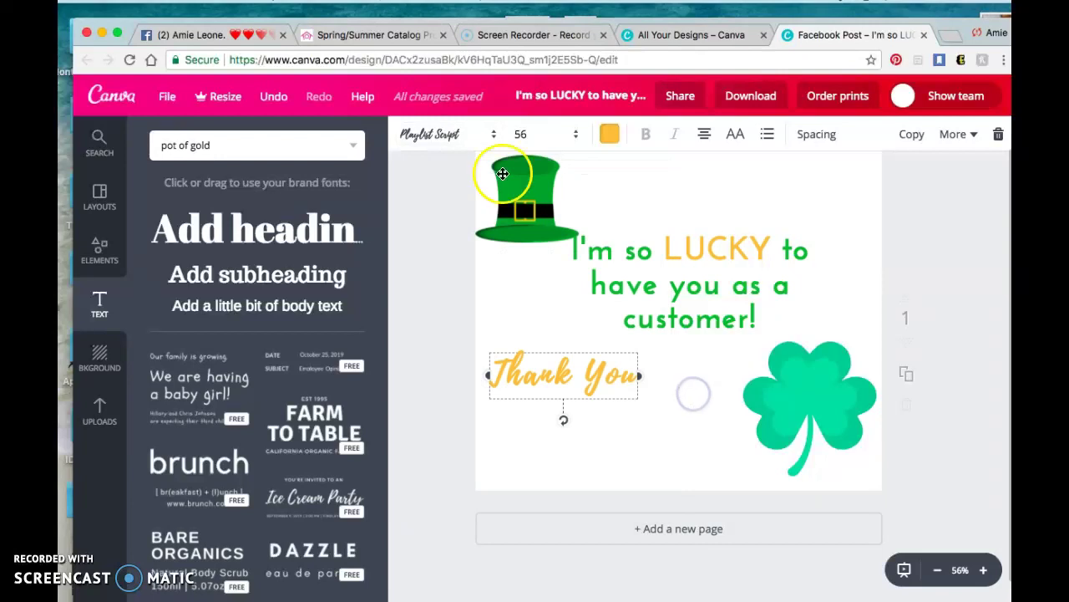
# Add a new heading, place it just below the "Thank You" text and set its font to Josefin Sans
pyautogui.click(326, 228)
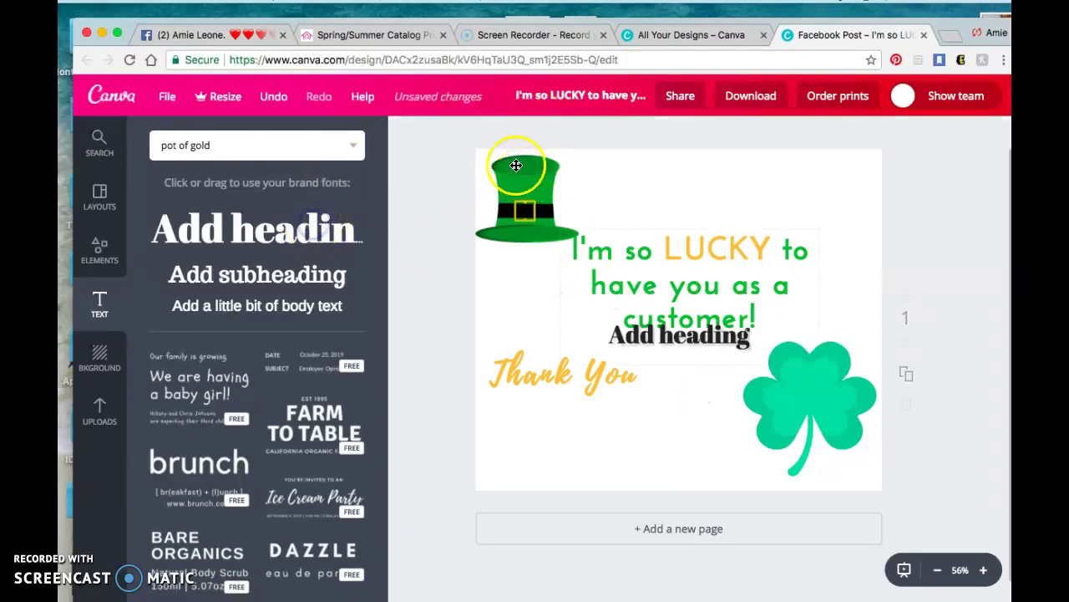
pyautogui.doubleClick(688, 338)
pyautogui.click(692, 365)
pyautogui.click(692, 345)
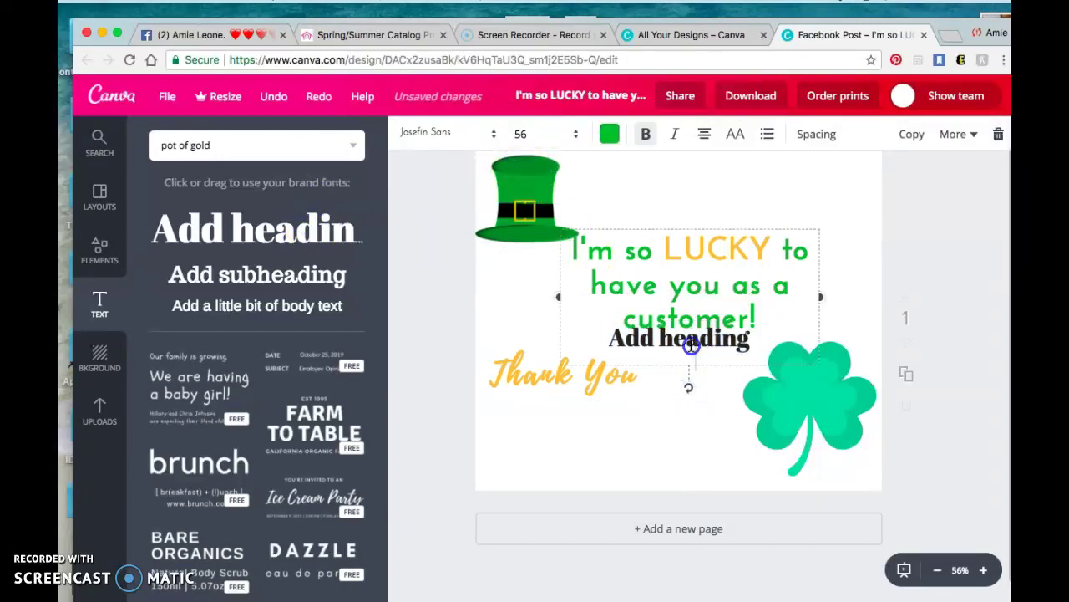
pyautogui.moveTo(691, 343); pyautogui.dragTo(591, 410)
pyautogui.click(484, 134)
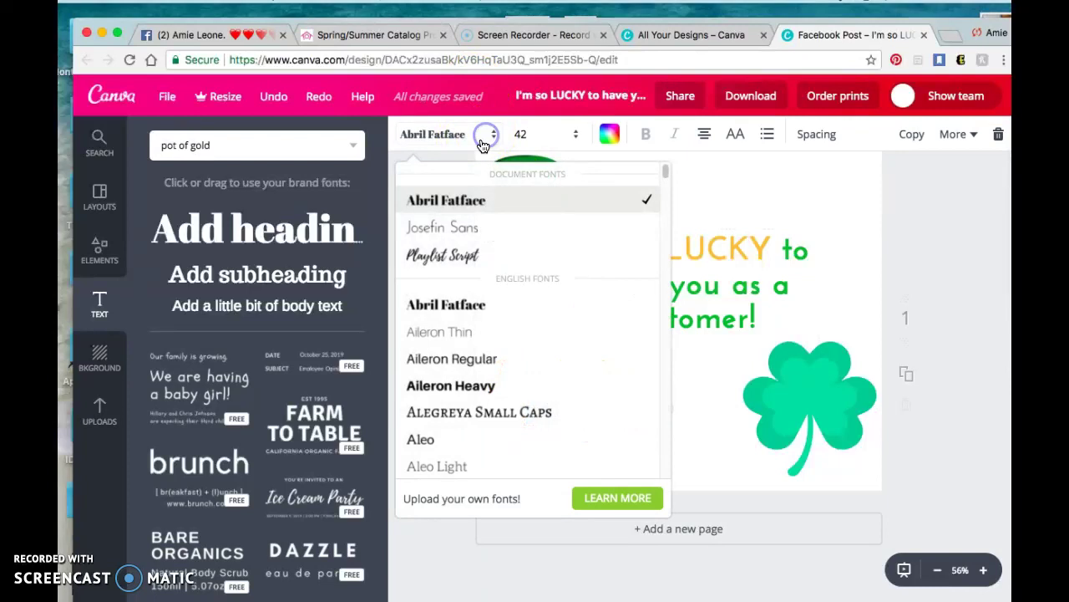
pyautogui.click(462, 241)
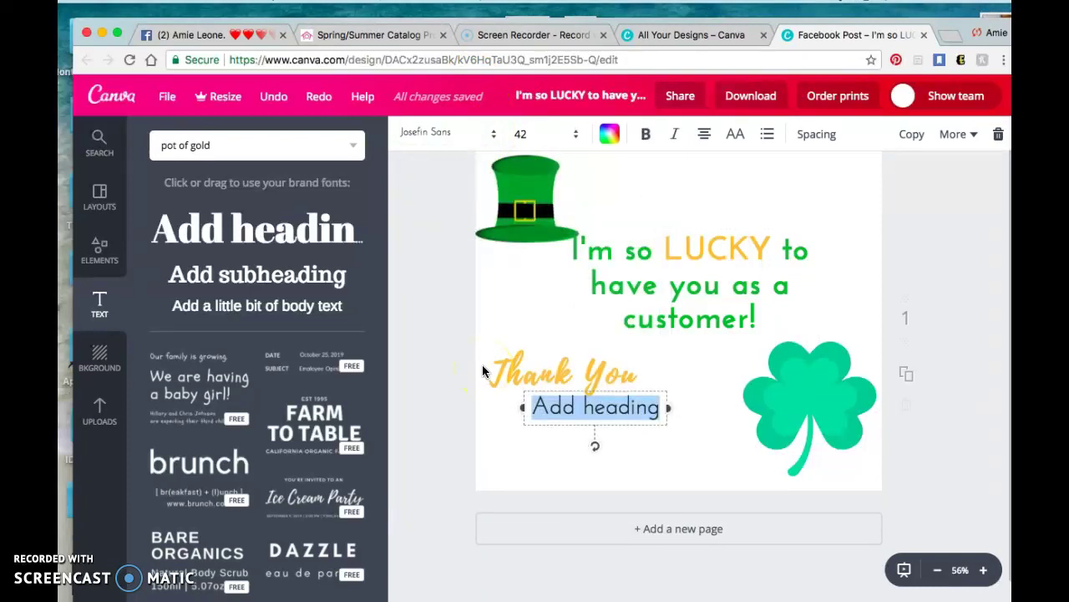
# Replace the placeholder in the heading below "Thank You" with "for your order!!", shifting it slightly down
pyautogui.click(615, 428)
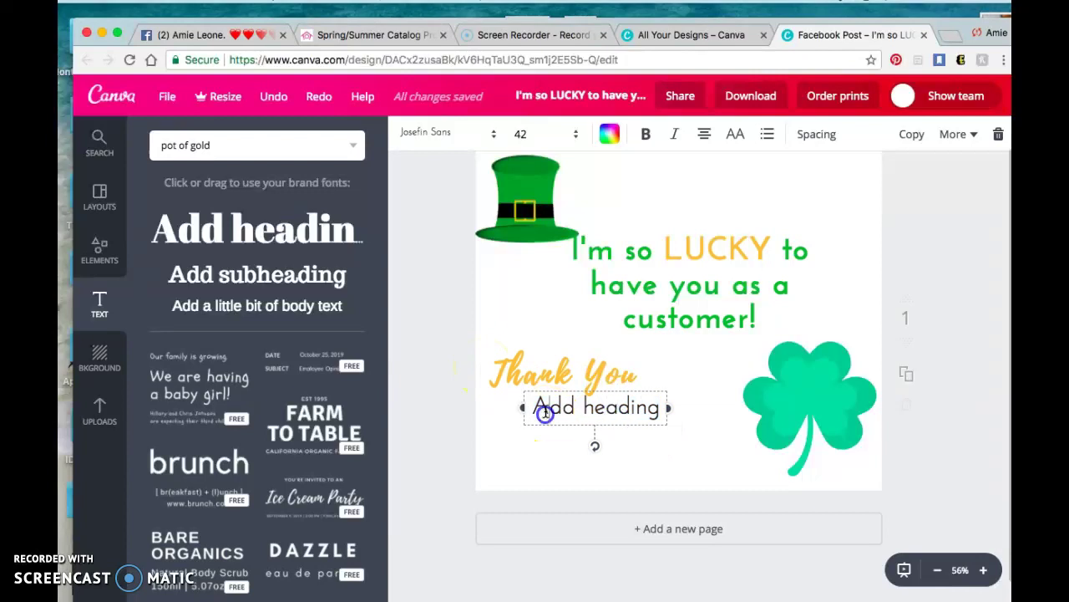
pyautogui.moveTo(530, 403); pyautogui.dragTo(657, 415)
pyautogui.click(665, 426)
pyautogui.doubleClick(643, 416)
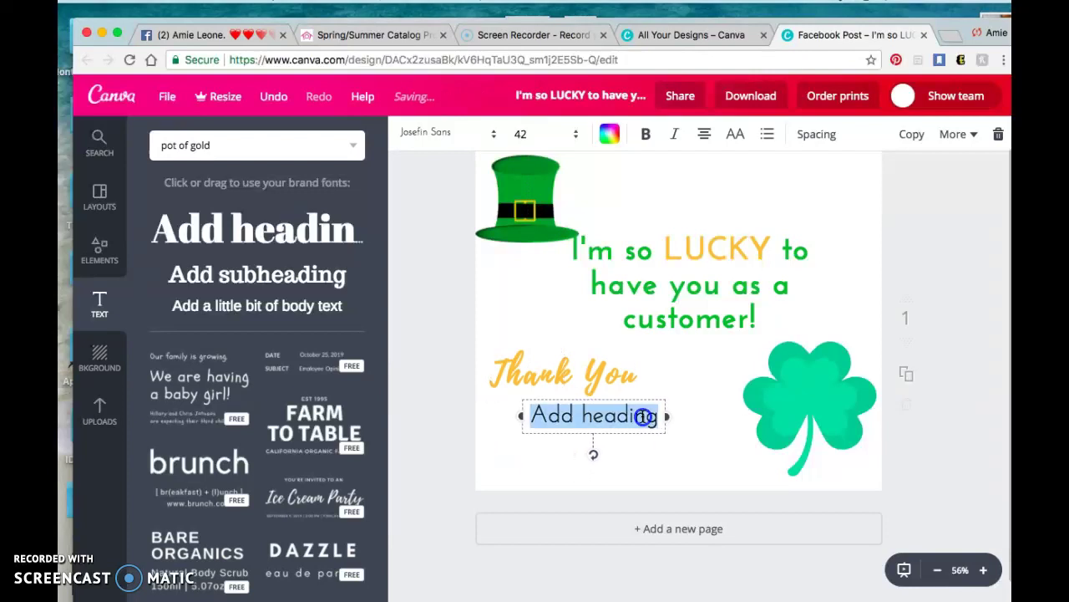
pyautogui.write('for your or')
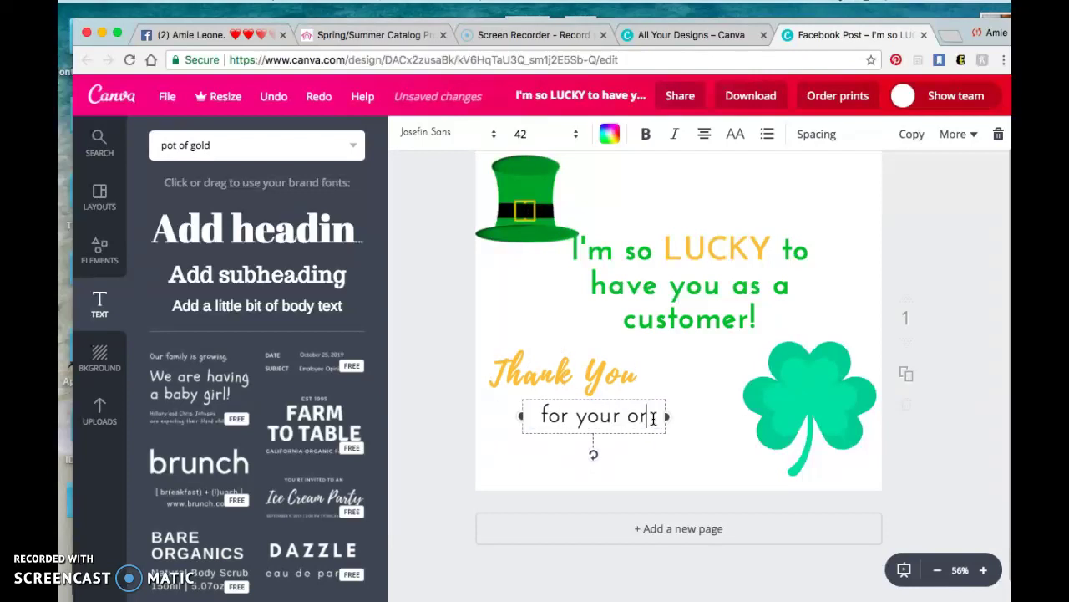
pyautogui.write('der!!')
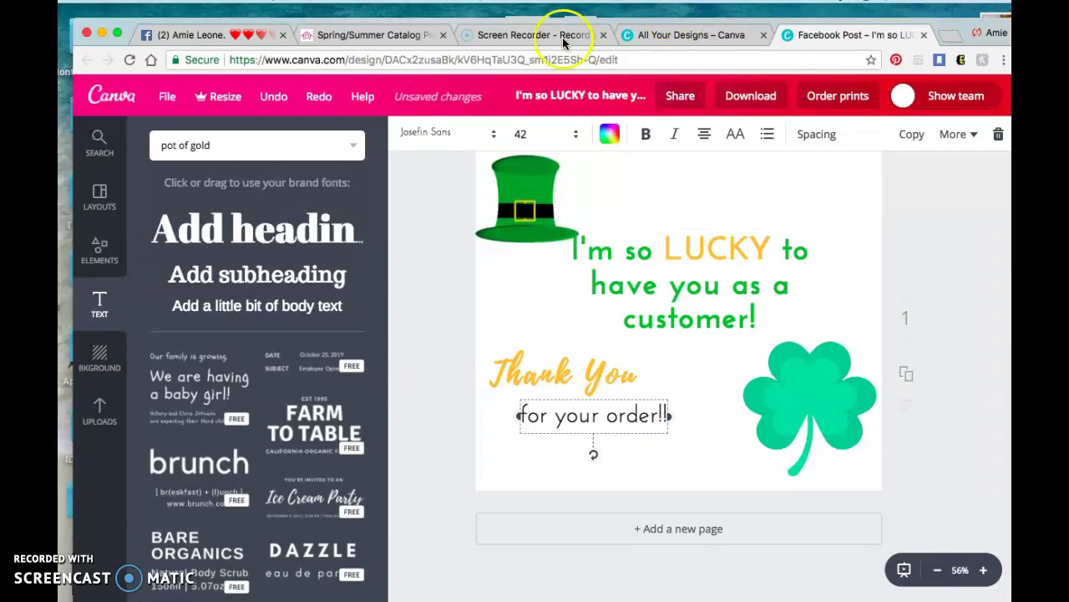
# Colour the "for your order!!" text dark green from the default palette and make it bold
pyautogui.click(608, 136)
pyautogui.click(653, 217)
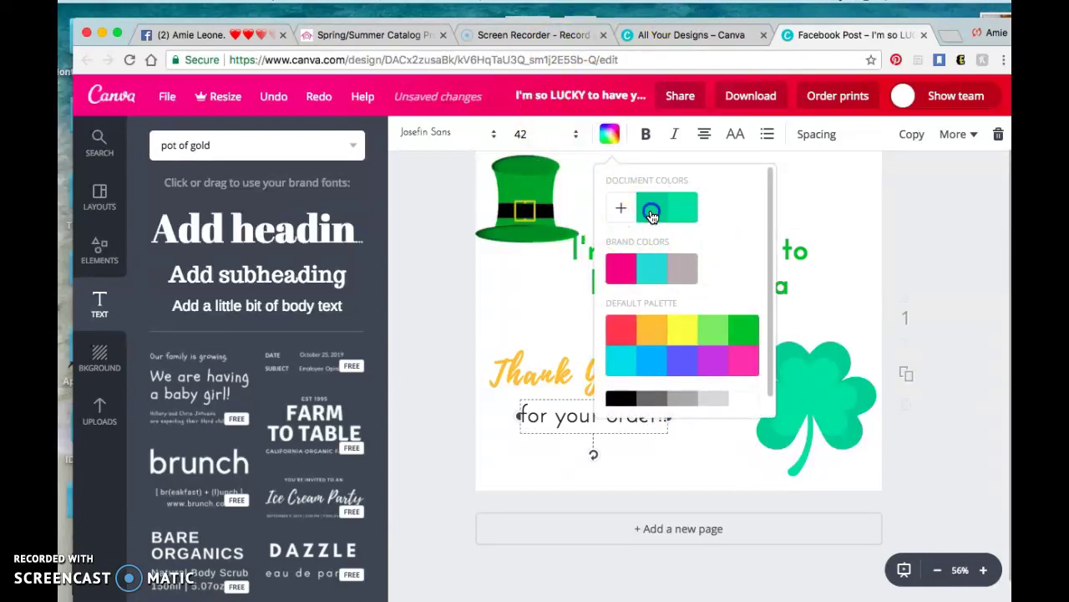
pyautogui.click(691, 213)
pyautogui.click(722, 351)
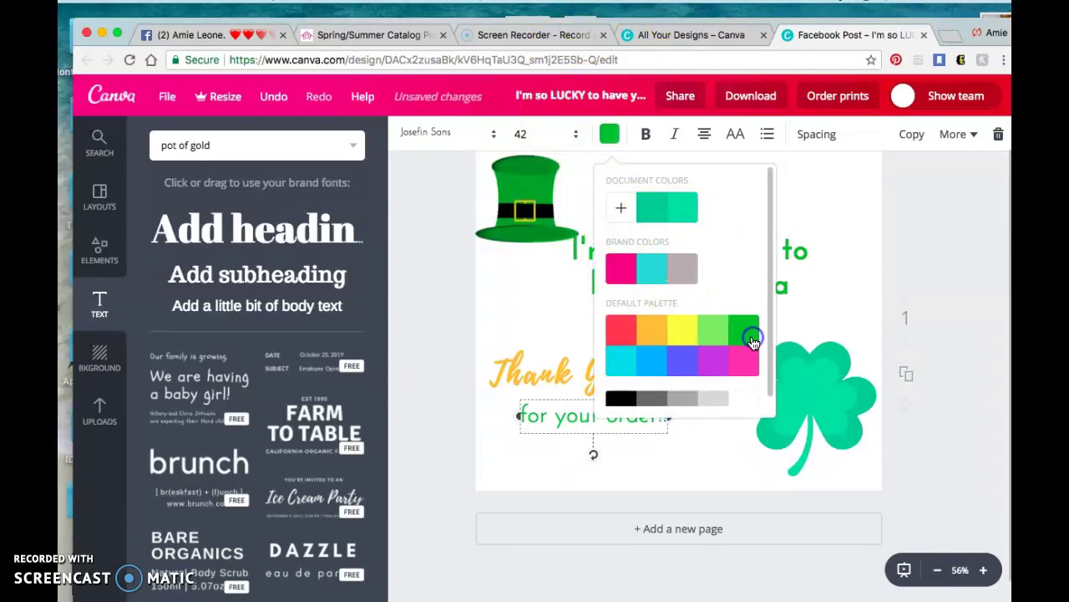
pyautogui.click(645, 133)
pyautogui.click(681, 457)
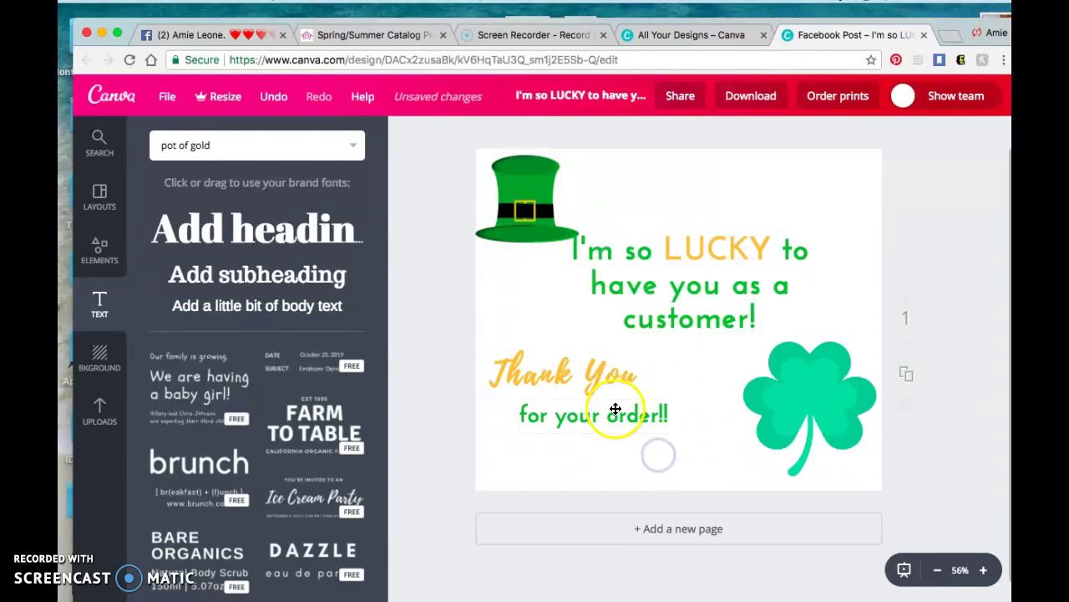
# Move the customer message slightly down and reposition "Thank You" with "for your order!!" close beneath it
pyautogui.moveTo(614, 403); pyautogui.dragTo(620, 396)
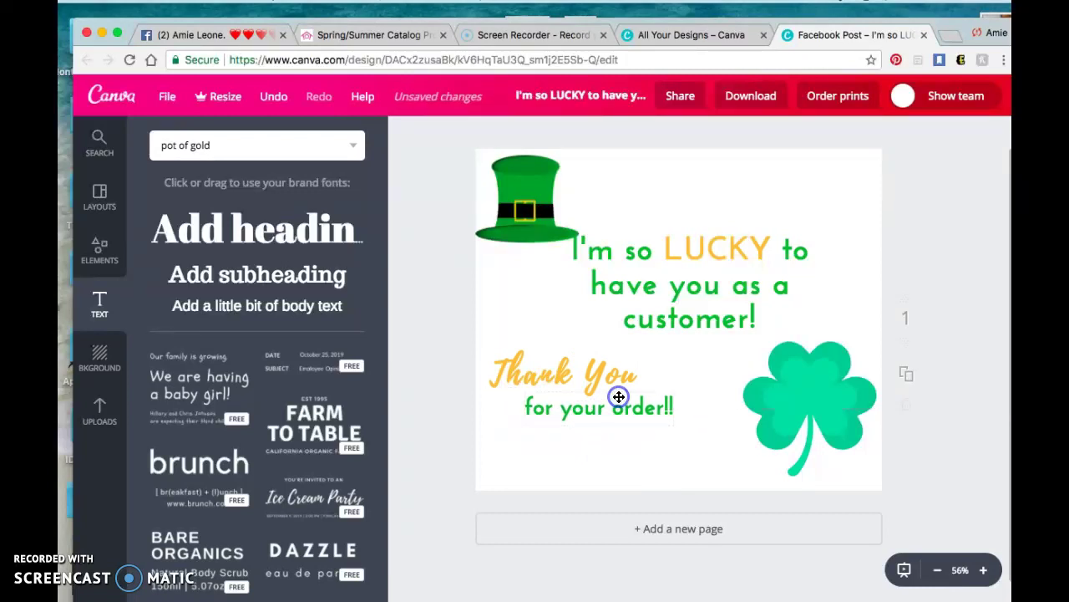
pyautogui.moveTo(657, 296); pyautogui.dragTo(653, 310)
pyautogui.moveTo(644, 411); pyautogui.dragTo(643, 425)
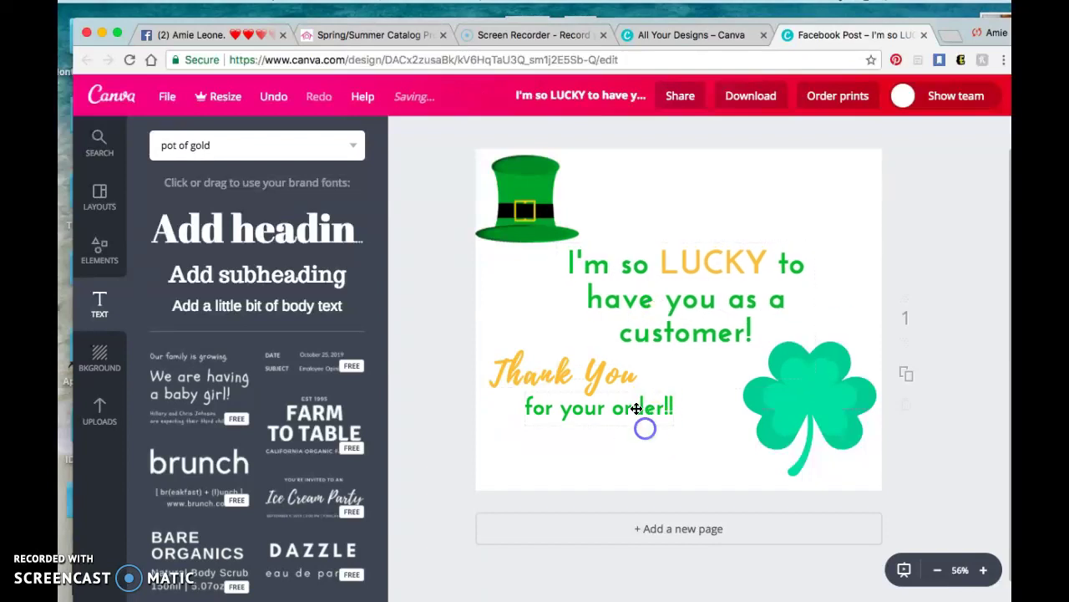
pyautogui.click(606, 366)
pyautogui.moveTo(607, 365); pyautogui.dragTo(616, 392)
# Recolour the clover from the default palette, with dark green inner leaves and light green outer leaves
pyautogui.click(794, 282)
pyautogui.click(794, 372)
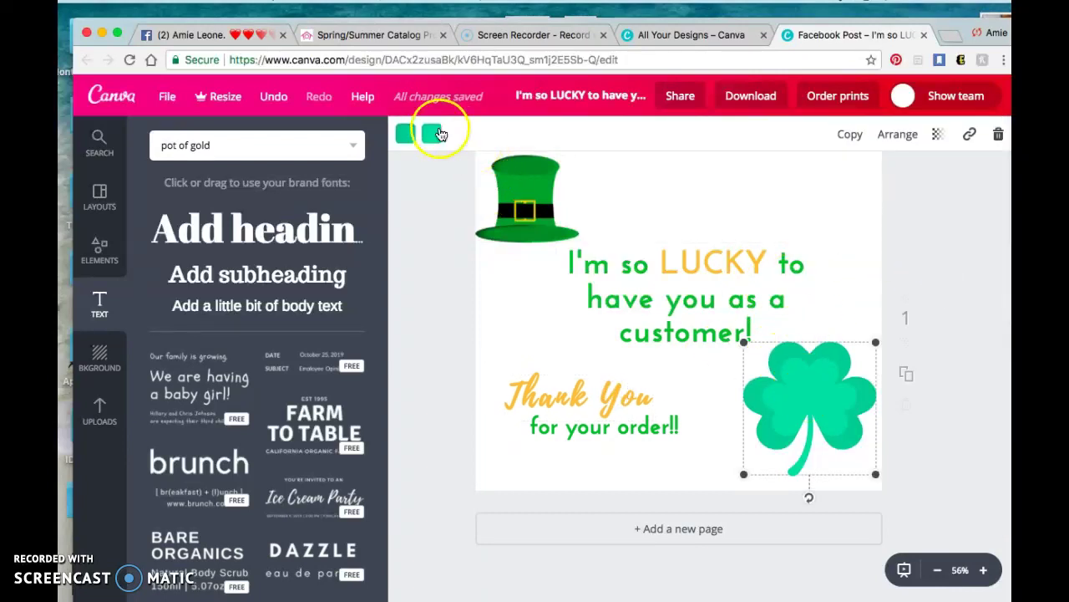
pyautogui.click(431, 134)
pyautogui.click(564, 329)
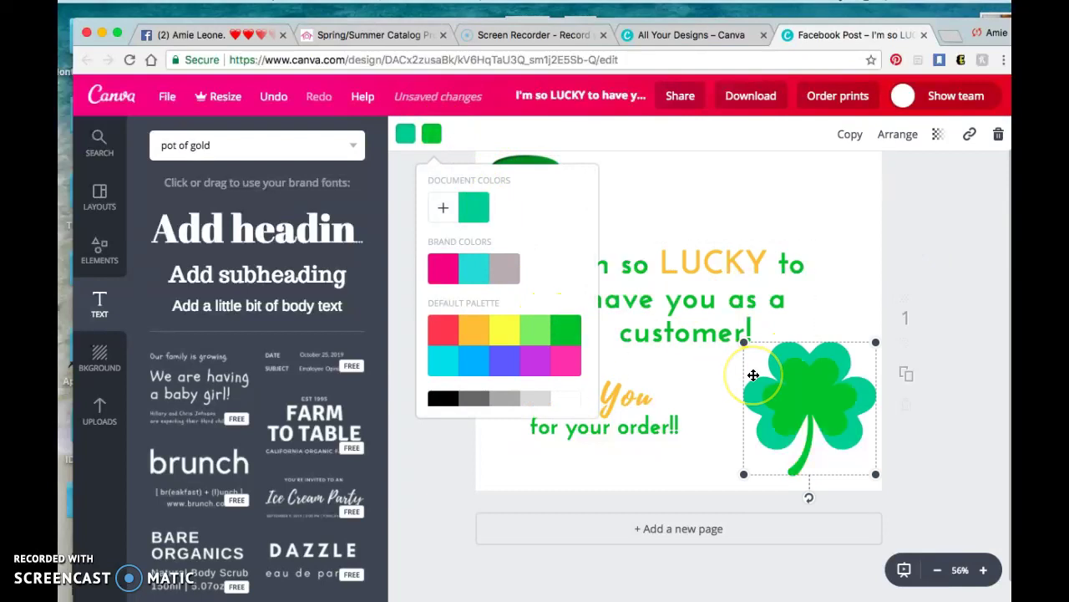
pyautogui.click(405, 134)
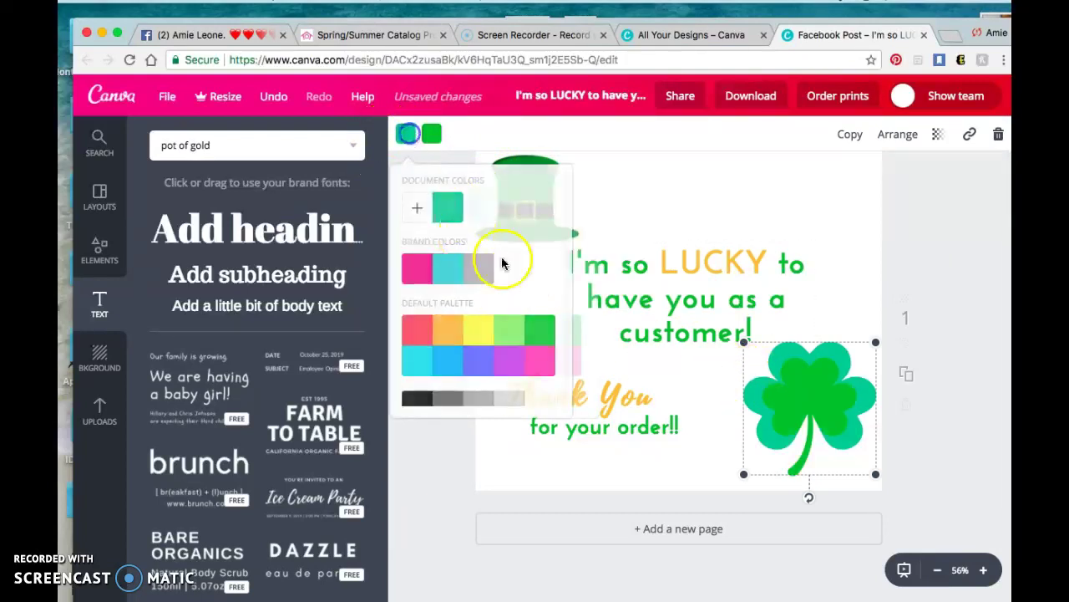
pyautogui.click(519, 337)
pyautogui.click(925, 222)
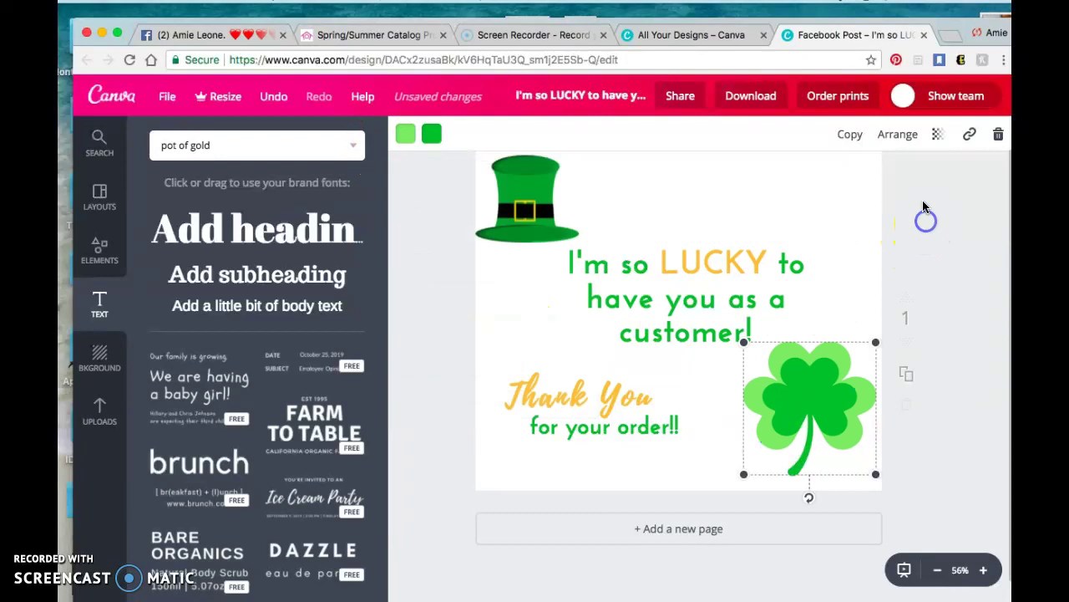
pyautogui.click(853, 180)
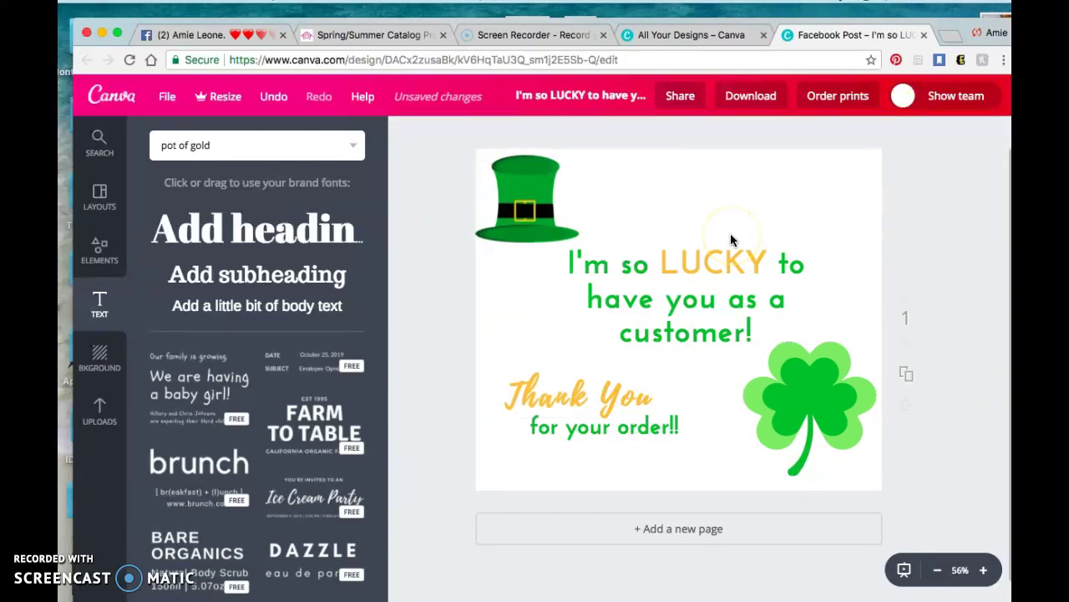
# Shift the customer message slightly left so it is centred horizontally on the page
pyautogui.click(700, 289)
pyautogui.moveTo(698, 296); pyautogui.dragTo(693, 293)
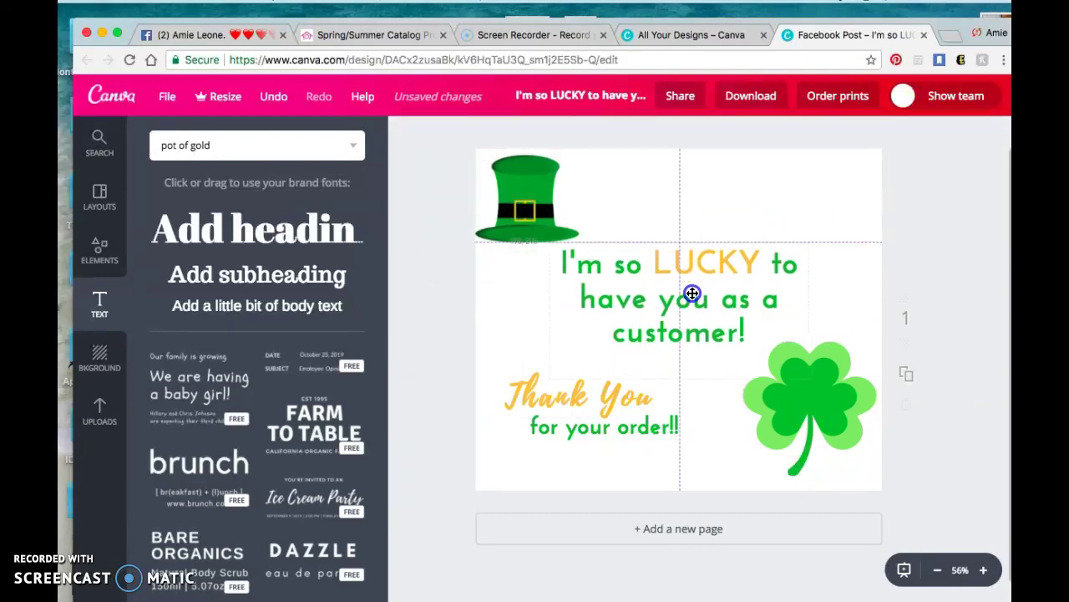
pyautogui.click(874, 268)
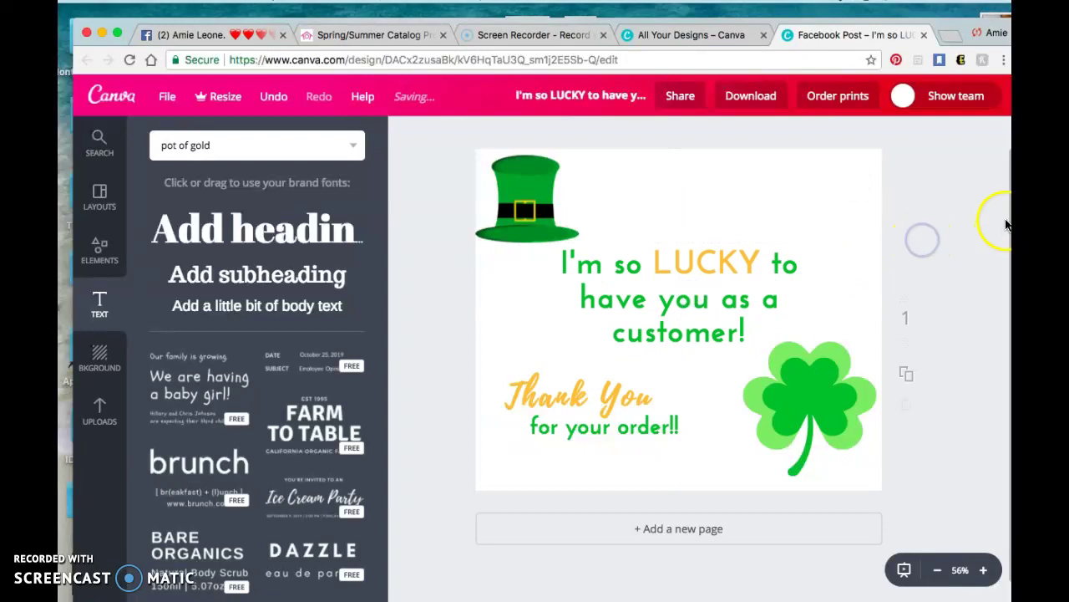
# Rename the design as "Lucky Happy Mail"
pyautogui.click(576, 96)
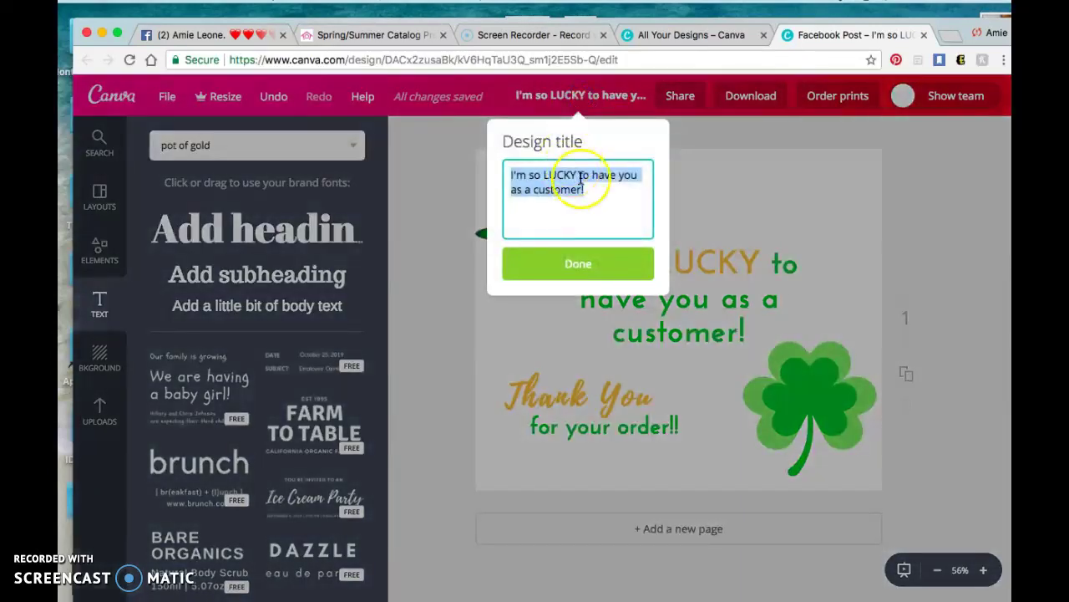
pyautogui.write('4')
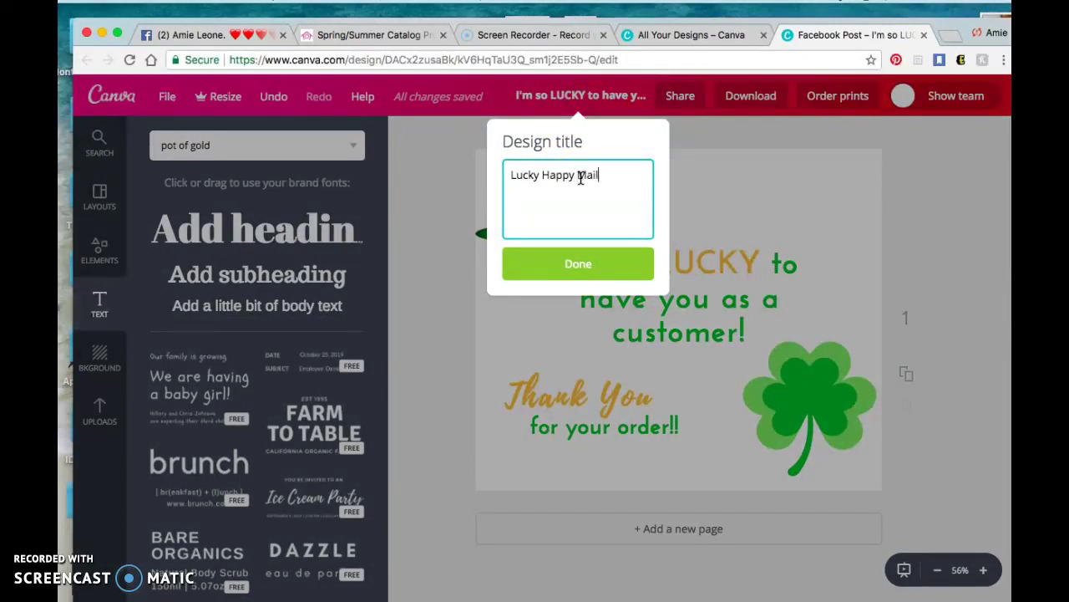
pyautogui.click(556, 269)
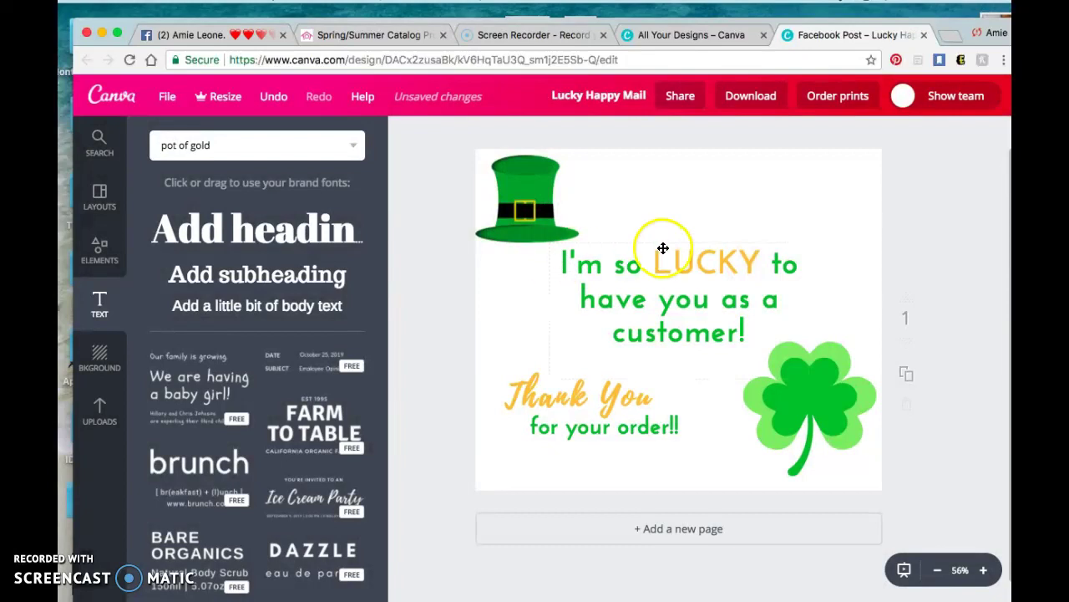
# Download the design as a PNG file and dismiss the sharing dialog
pyautogui.click(750, 102)
pyautogui.click(744, 176)
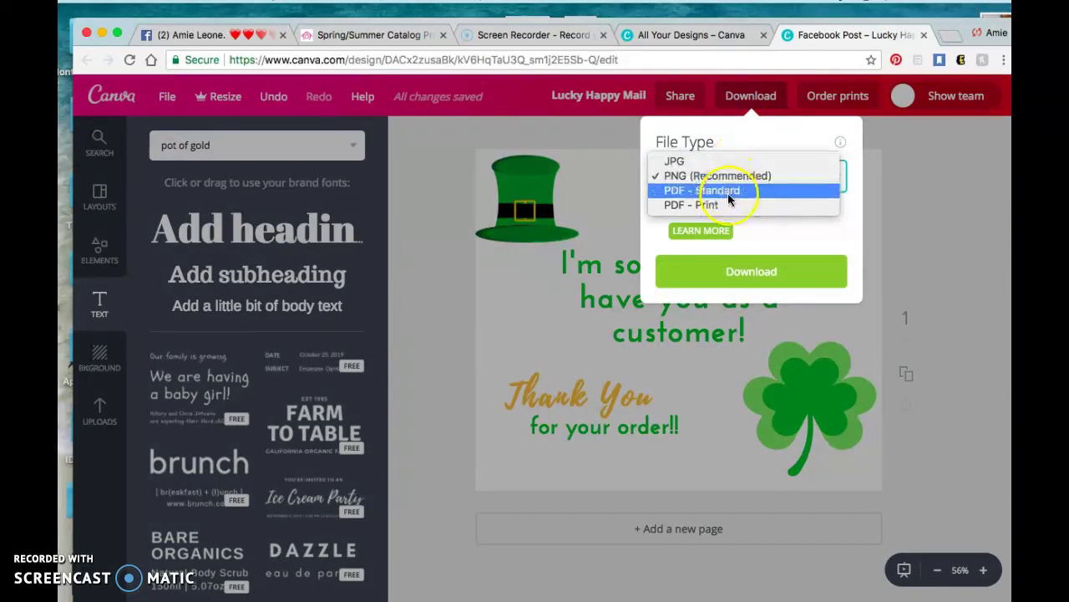
pyautogui.moveTo(727, 198)
pyautogui.mouseDown()
pyautogui.moveTo(727, 185)
pyautogui.moveTo(718, 203)
pyautogui.mouseUp()
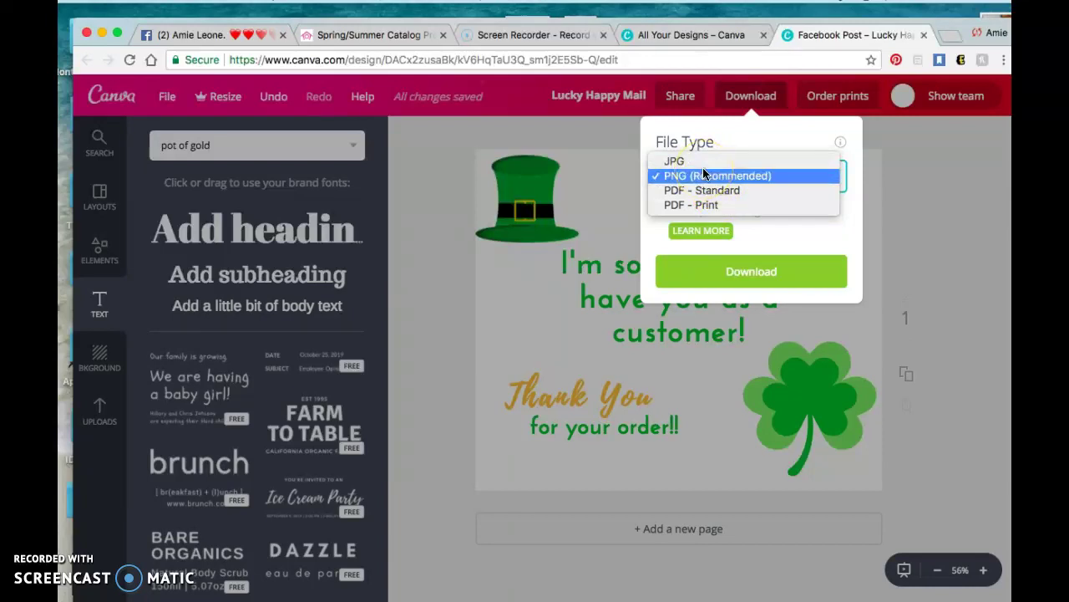
pyautogui.click(704, 175)
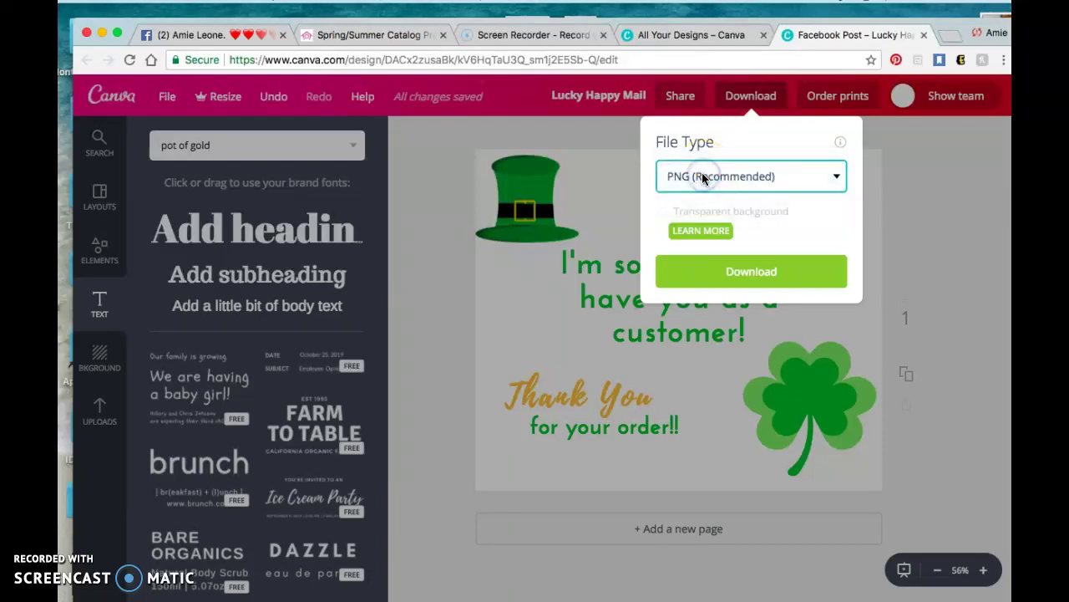
pyautogui.click(754, 286)
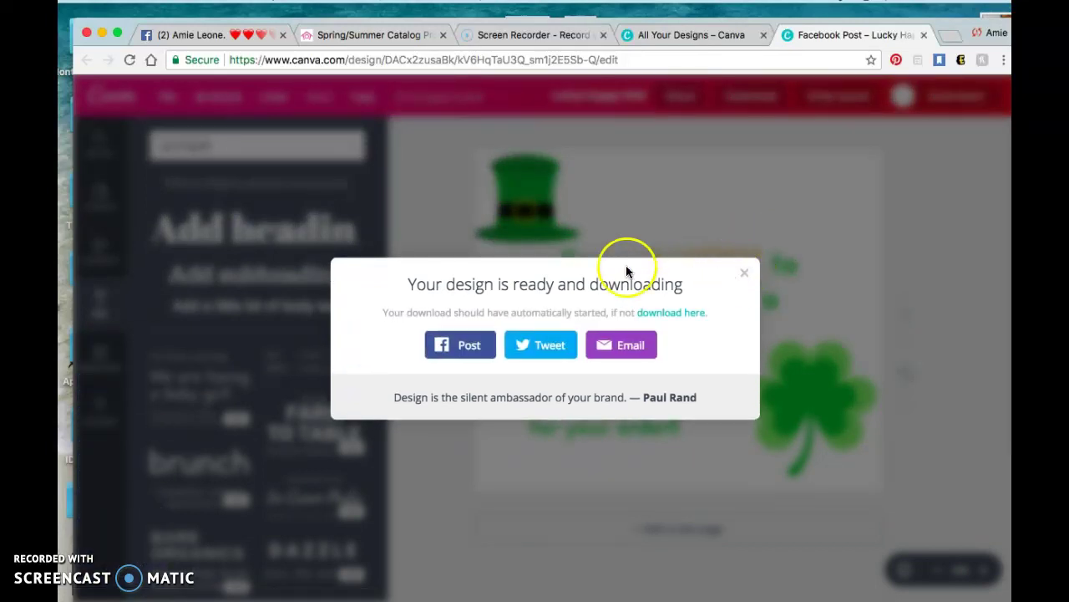
pyautogui.click(747, 276)
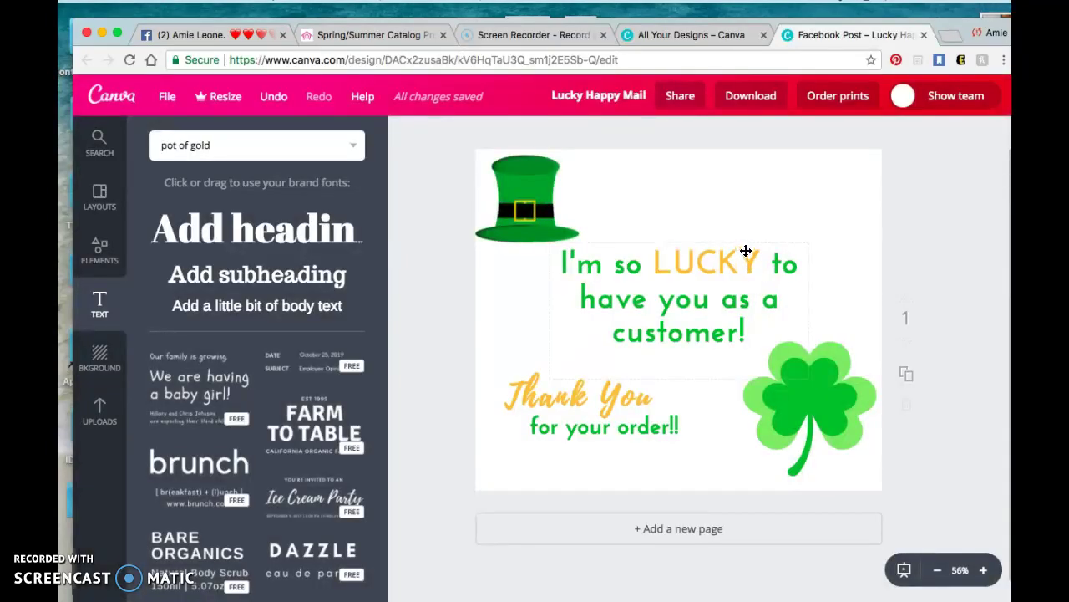
# Return to the designs overview, check Lucky Happy Mail.png in the Downloads folder in Finder, and close the Finder window
pyautogui.click(111, 98)
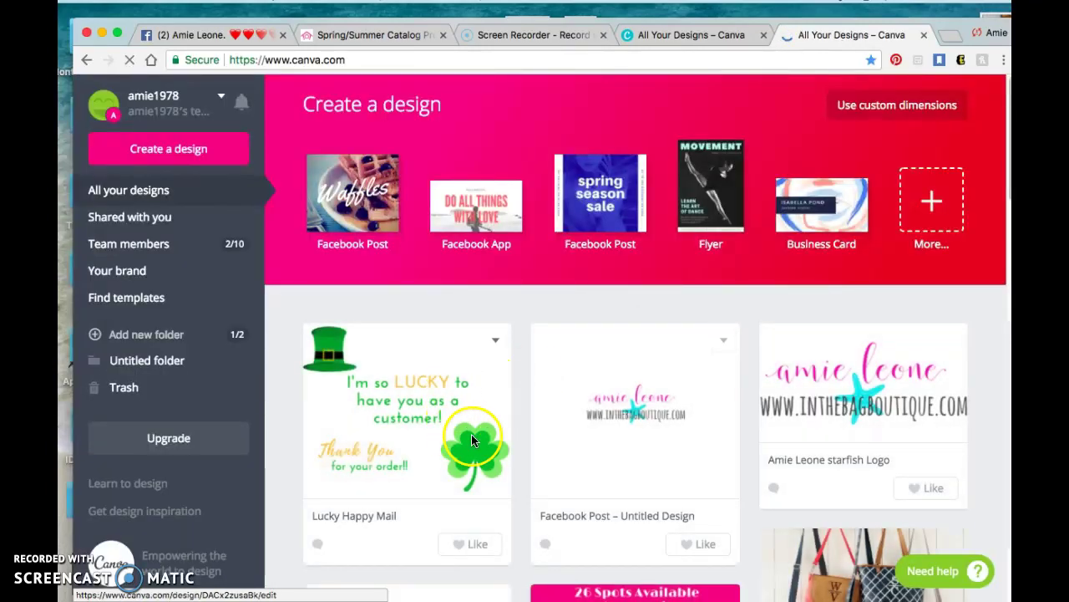
pyautogui.scroll(-1, 517, 425)
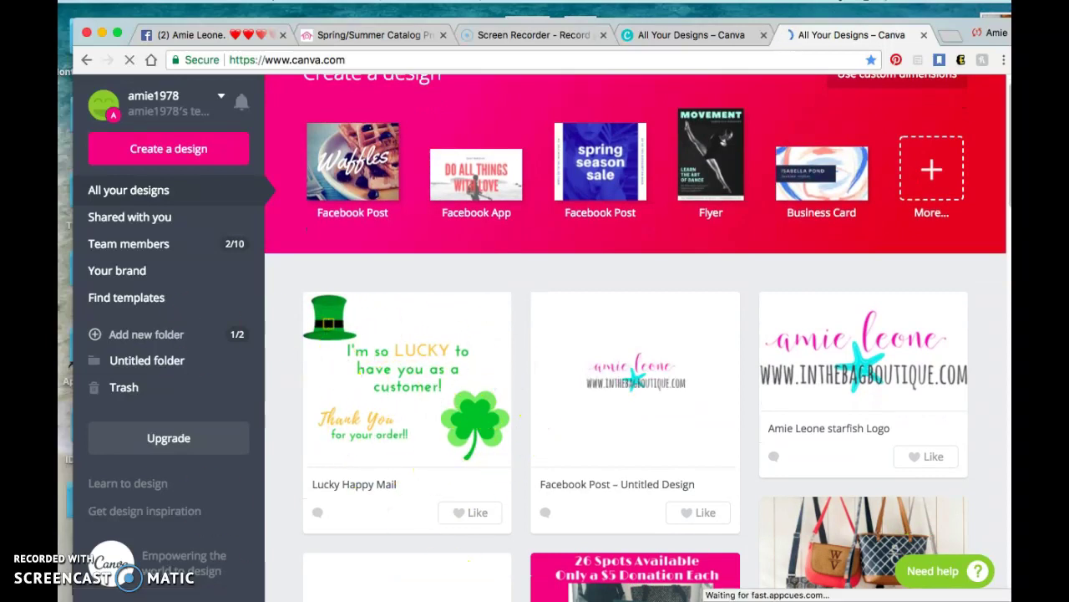
pyautogui.press('super+Tab')
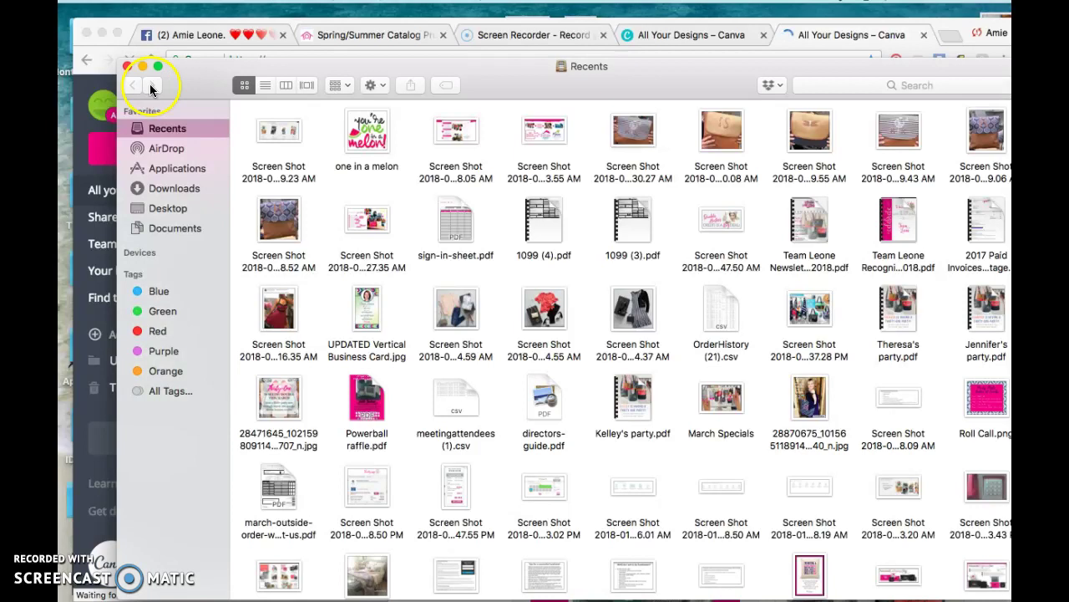
pyautogui.click(167, 188)
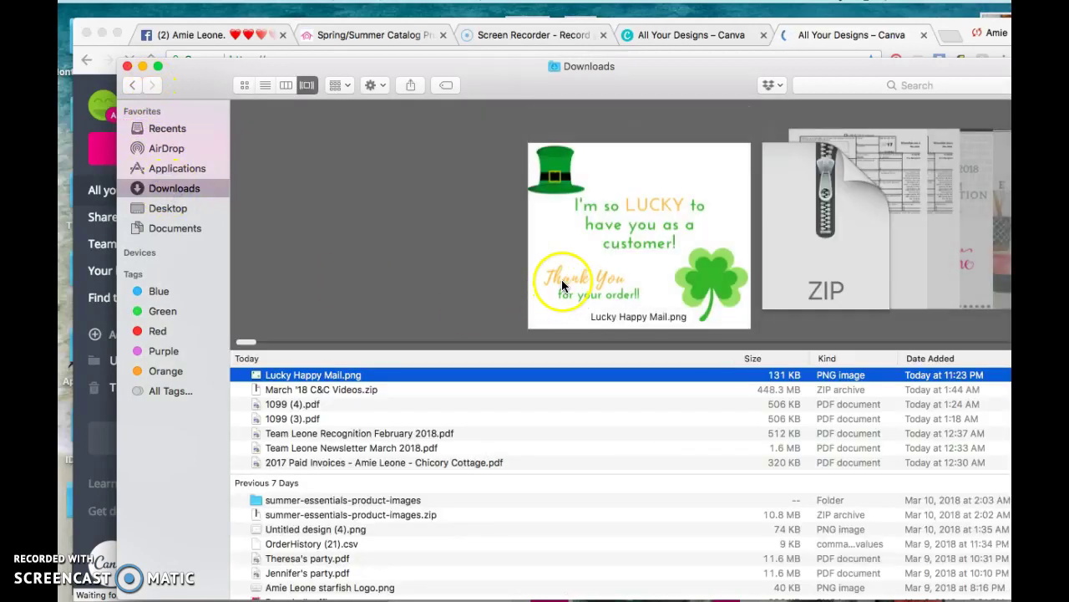
pyautogui.hscroll(2, 562, 279)
pyautogui.hscroll(-2, 562, 279)
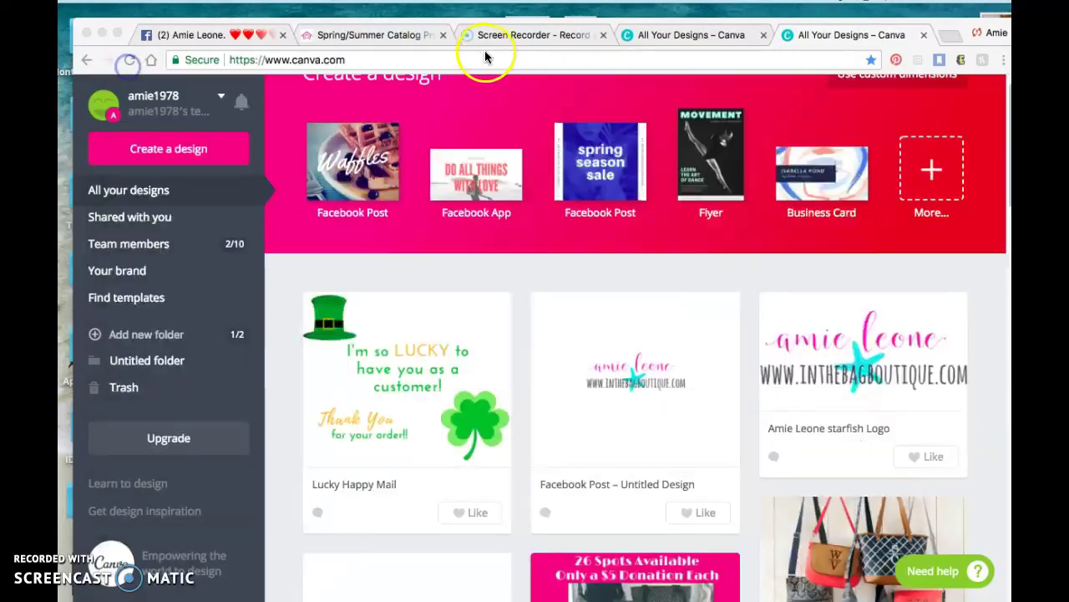
pyautogui.click(127, 66)
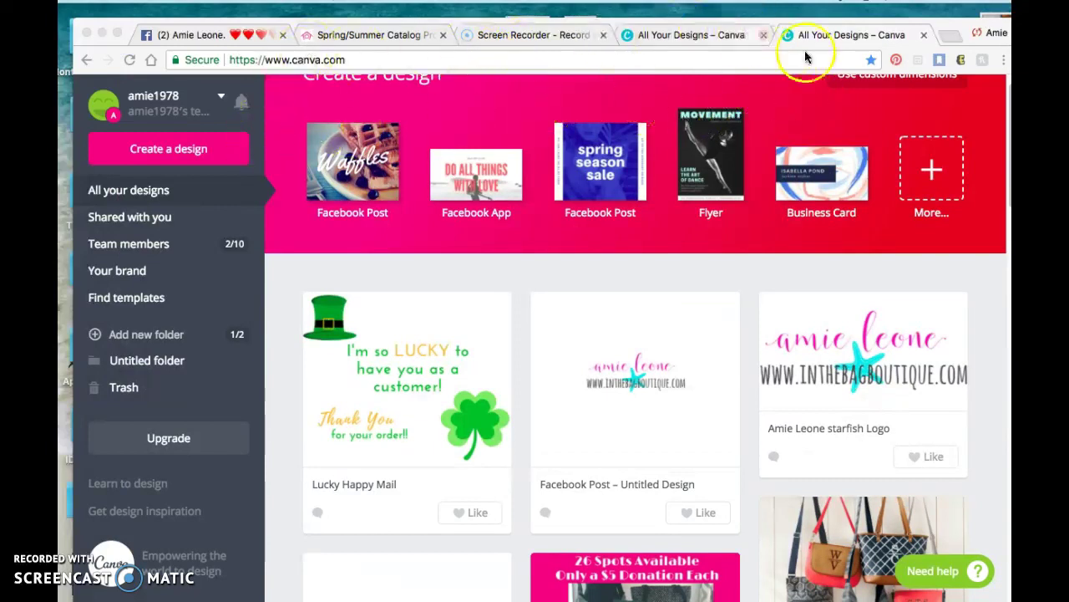
# Reopen the Lucky Happy Mail design in the editor
pyautogui.click(441, 330)
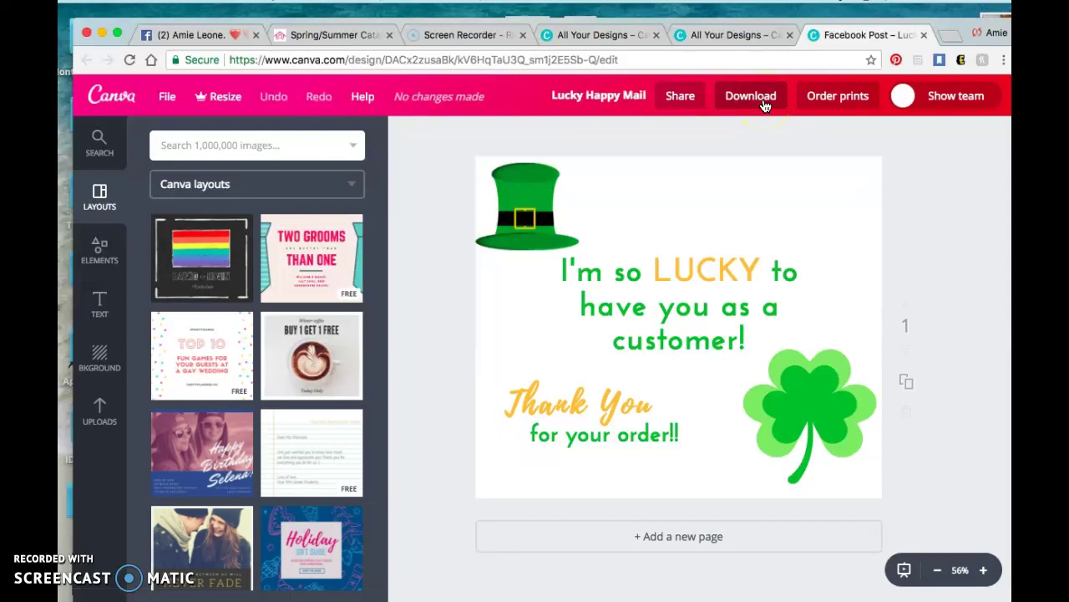
pyautogui.click(392, 507)
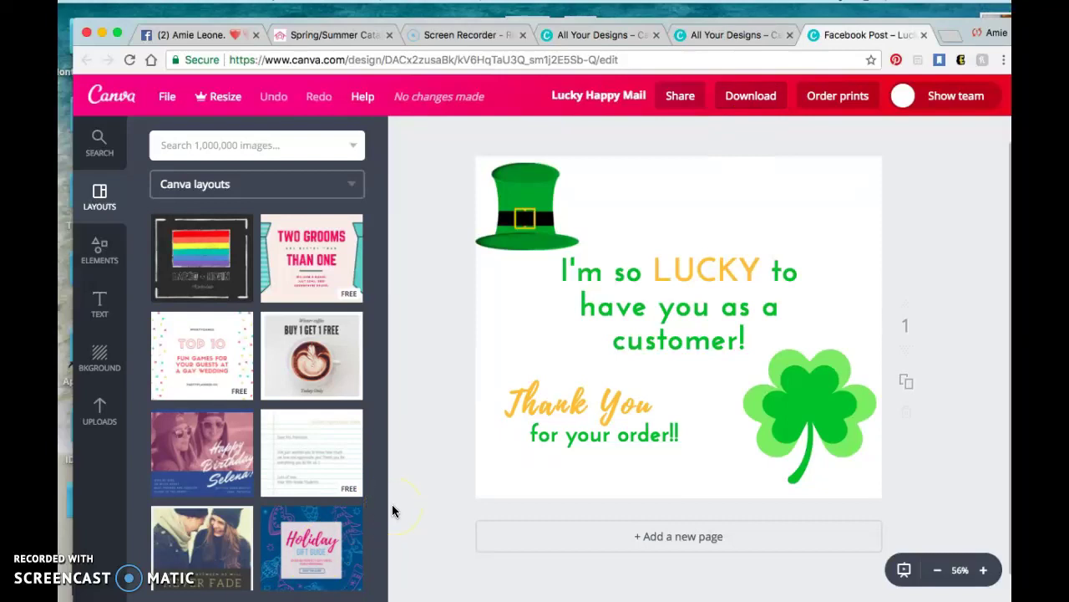
pyautogui.click(431, 331)
pyautogui.click(469, 152)
pyautogui.click(456, 135)
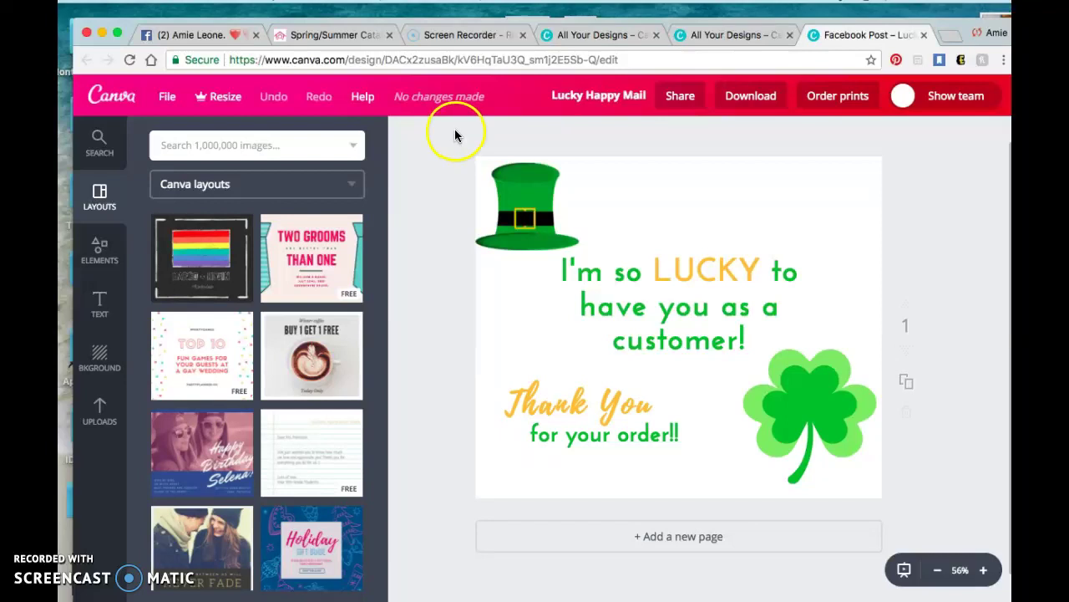